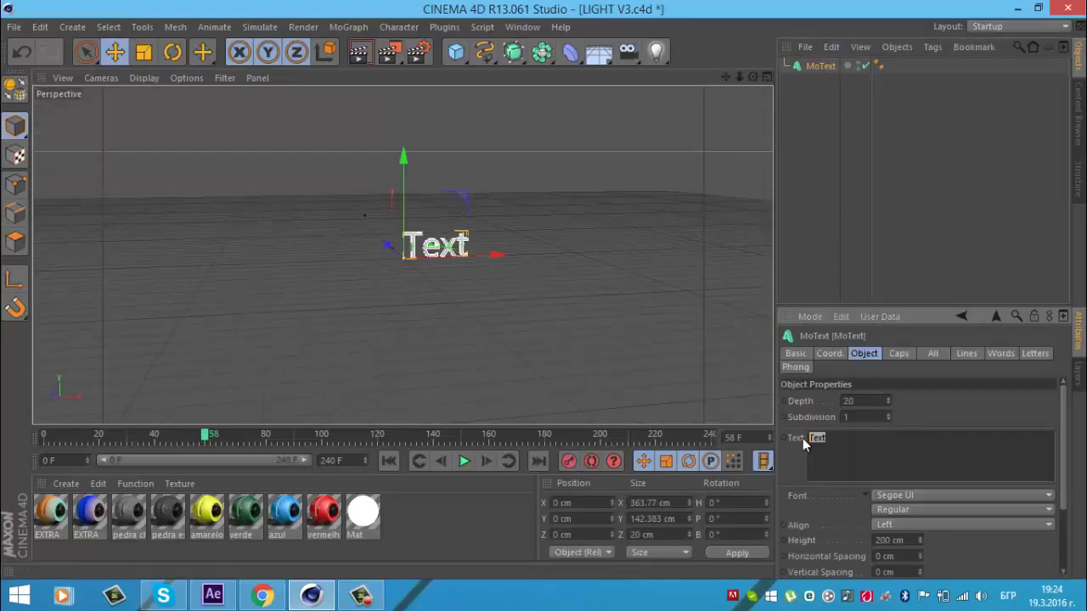
Step: Make the MoText read 'SIMOBG' with extrusion depth 80, bold font style and middle alignment
text(SIMOBG)
click(866, 401)
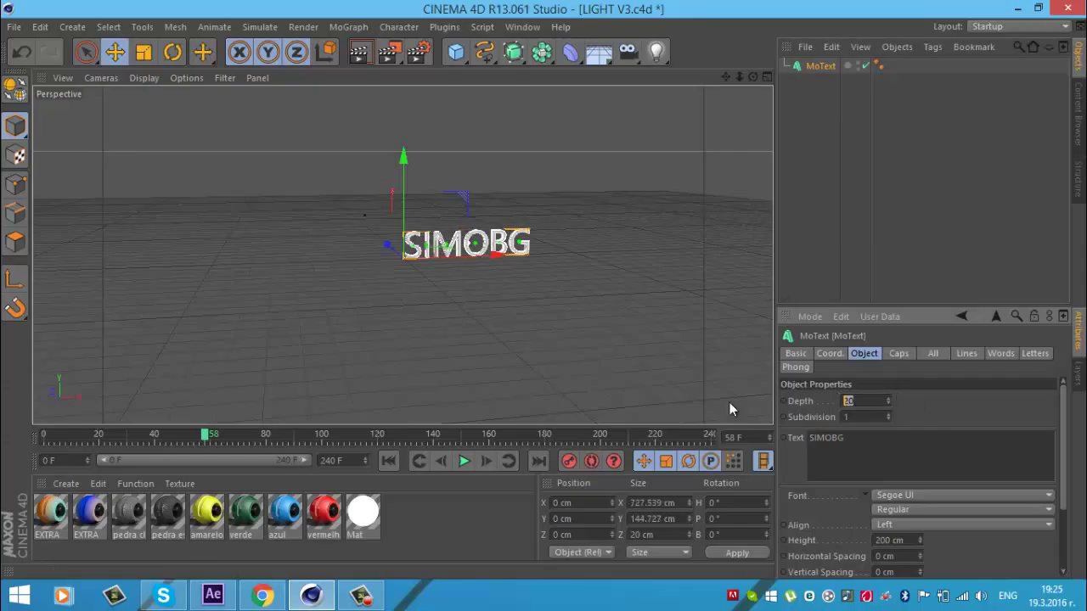
text(80)
click(906, 509)
click(898, 549)
click(898, 524)
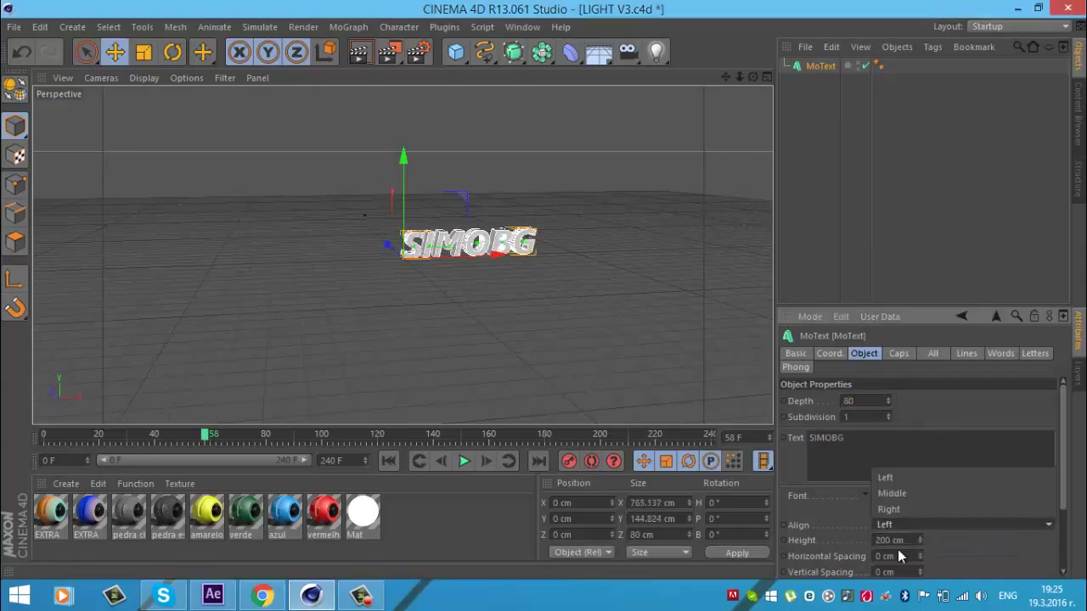
click(918, 494)
Step: Duplicate the SIMOBG text and give the copy depth 40 with 4 cm fillet caps
click(571, 186)
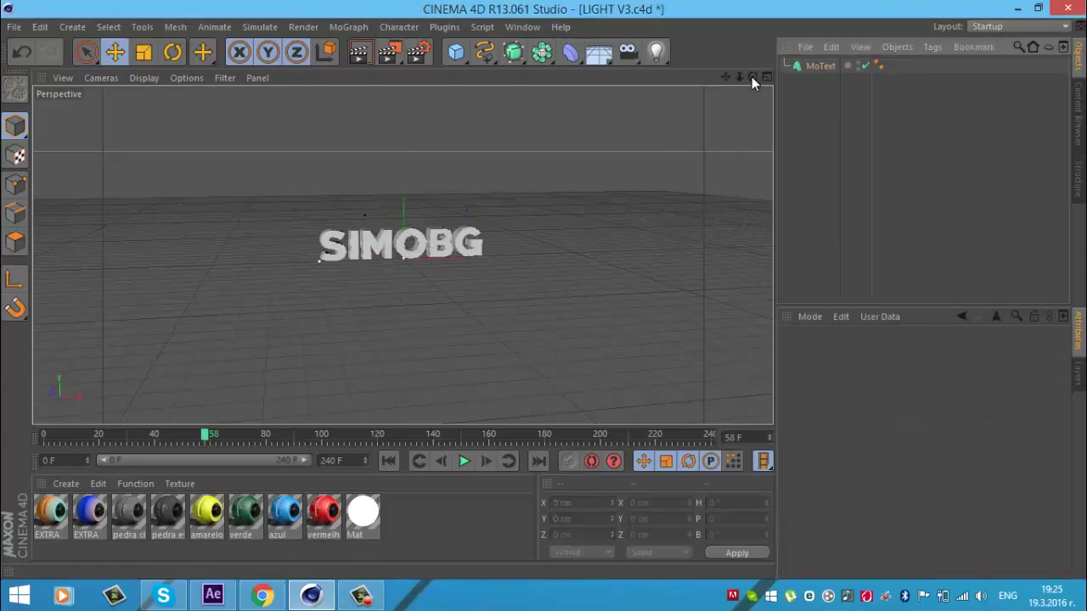
drag(751, 77, 540, 290)
key(ctrl+c)
key(ctrl+v)
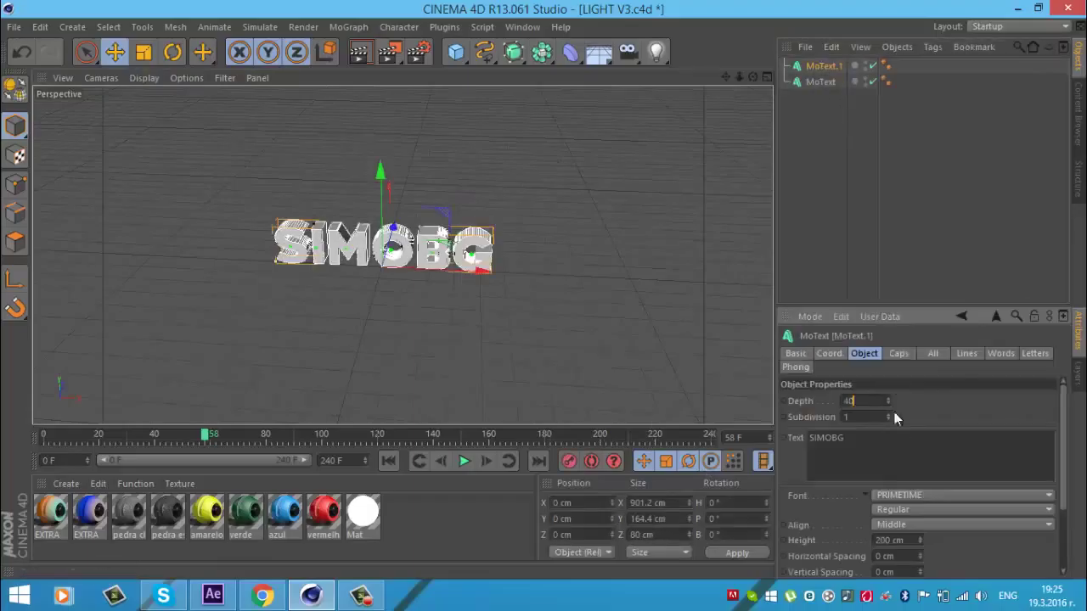
click(899, 354)
click(903, 400)
click(876, 464)
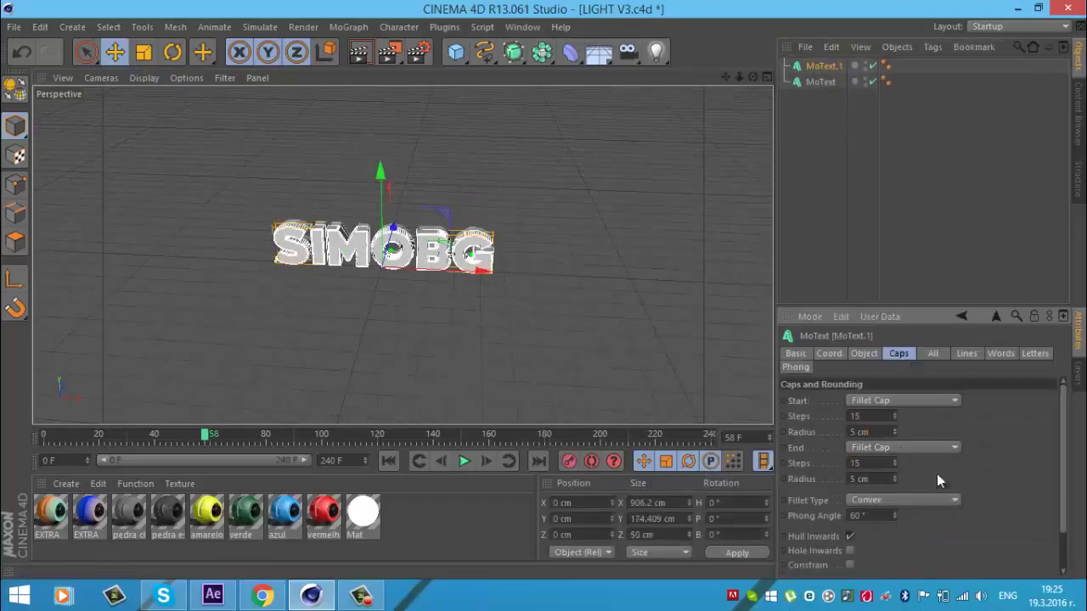
click(820, 82)
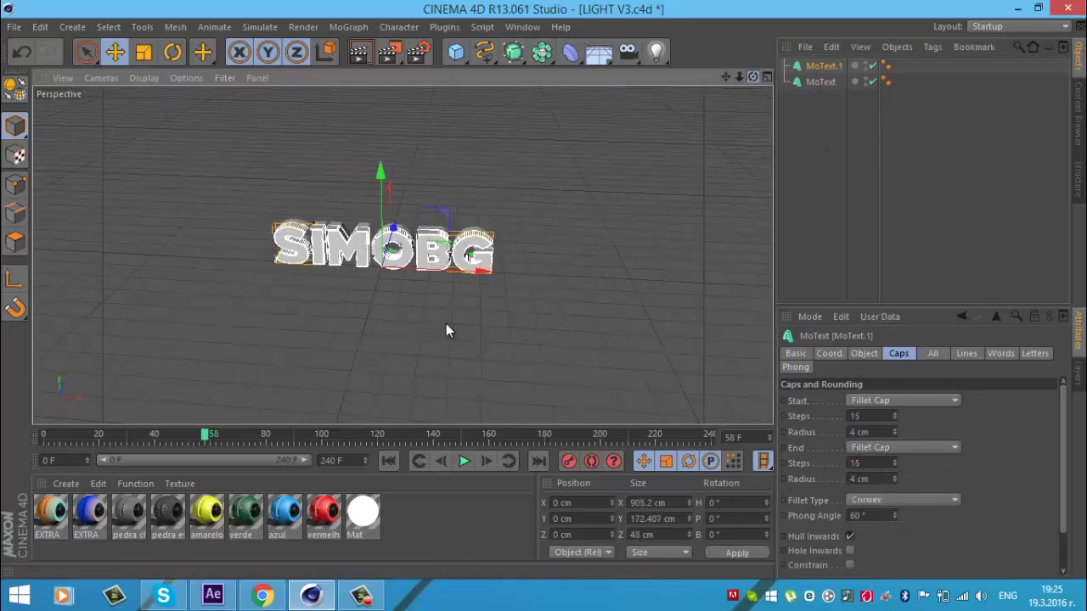
Step: Move the copy about 19 cm back along Z behind the original text
alt+drag(539, 294, 534, 201)
drag(476, 269, 628, 149)
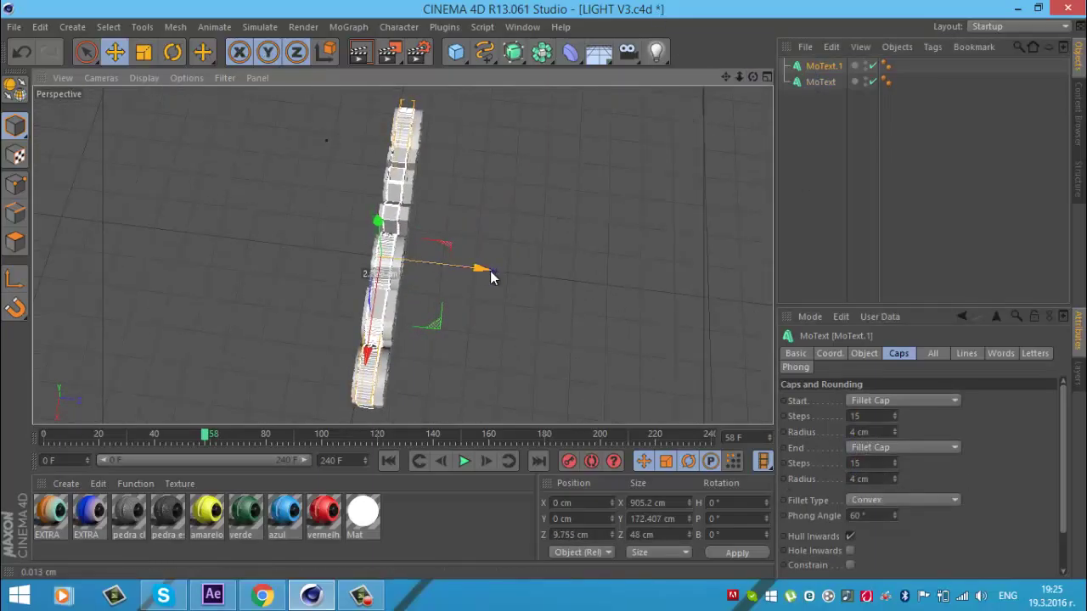
mouse_move(750, 76)
mouse_down()
mouse_move(547, 289)
mouse_move(470, 295)
mouse_up()
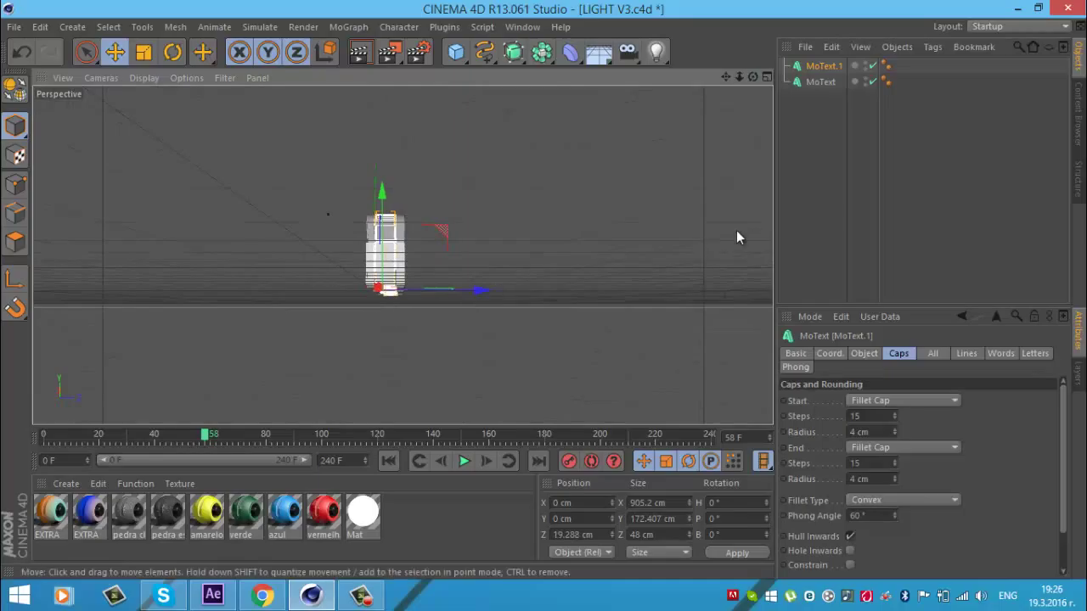
alt+drag(736, 238, 545, 289)
Step: Add a Circle spline and lower both SIMOBG texts to centre them in it
click(484, 52)
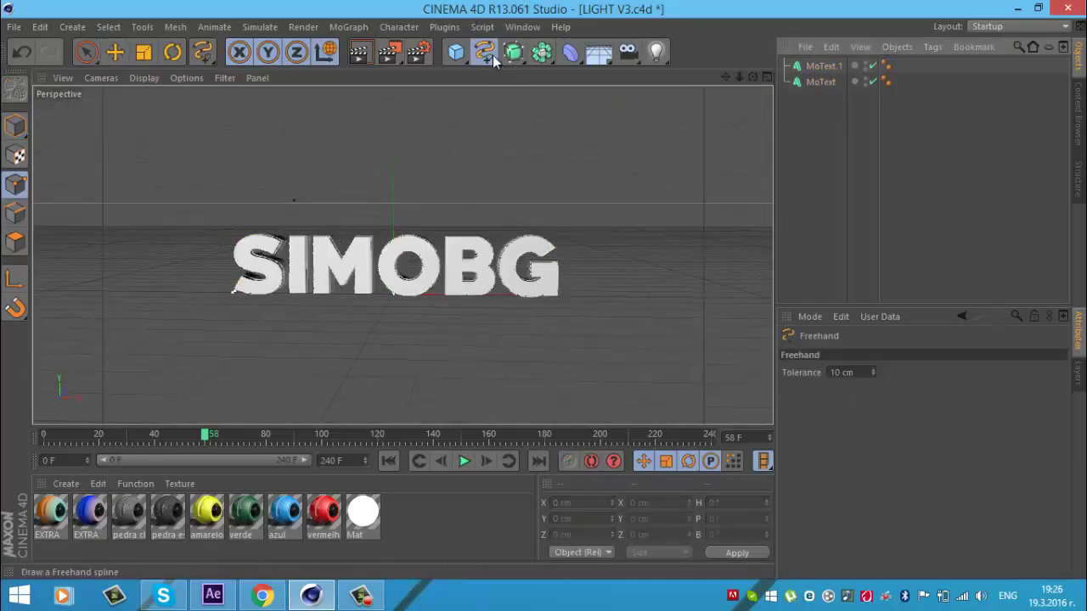
click(495, 61)
drag(807, 138, 807, 78)
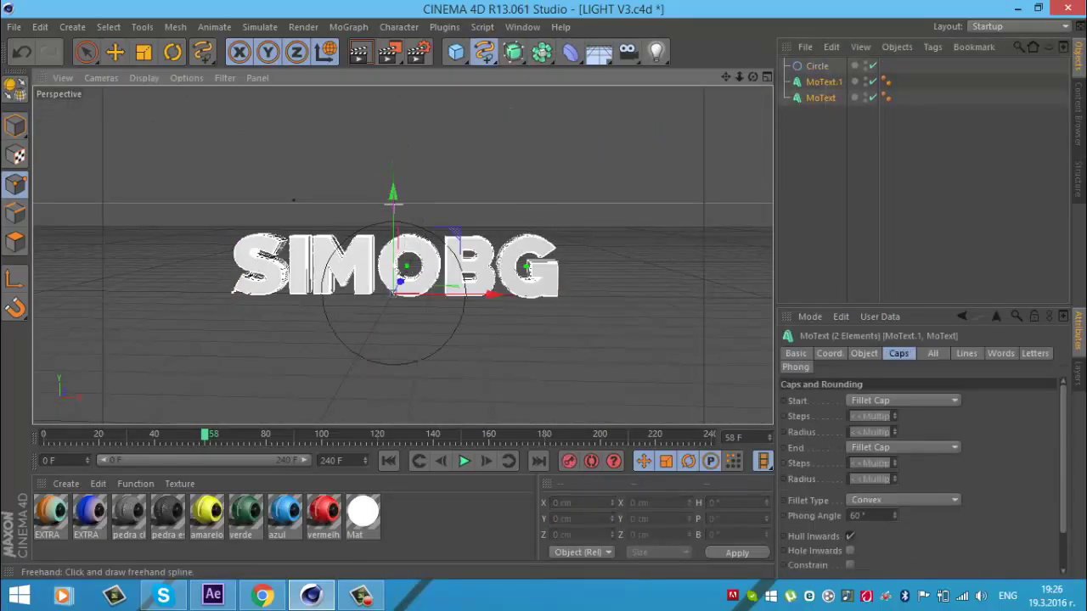
click(397, 199)
key(e)
key(ctrl+z)
drag(398, 190, 393, 215)
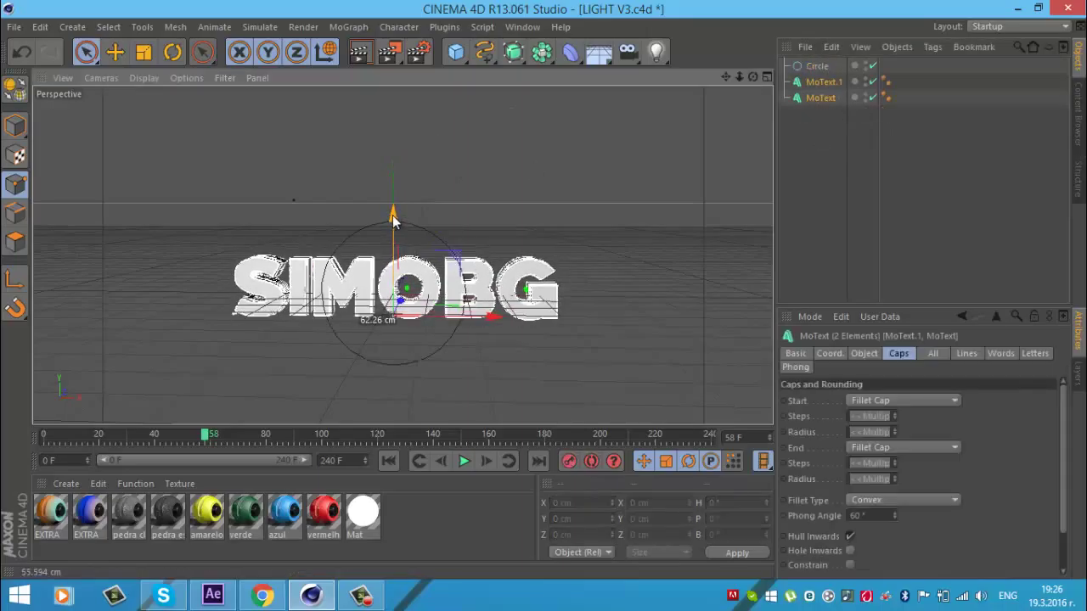
Step: Select the circle, try rotating it, and undo back to the front view
click(394, 222)
key(r)
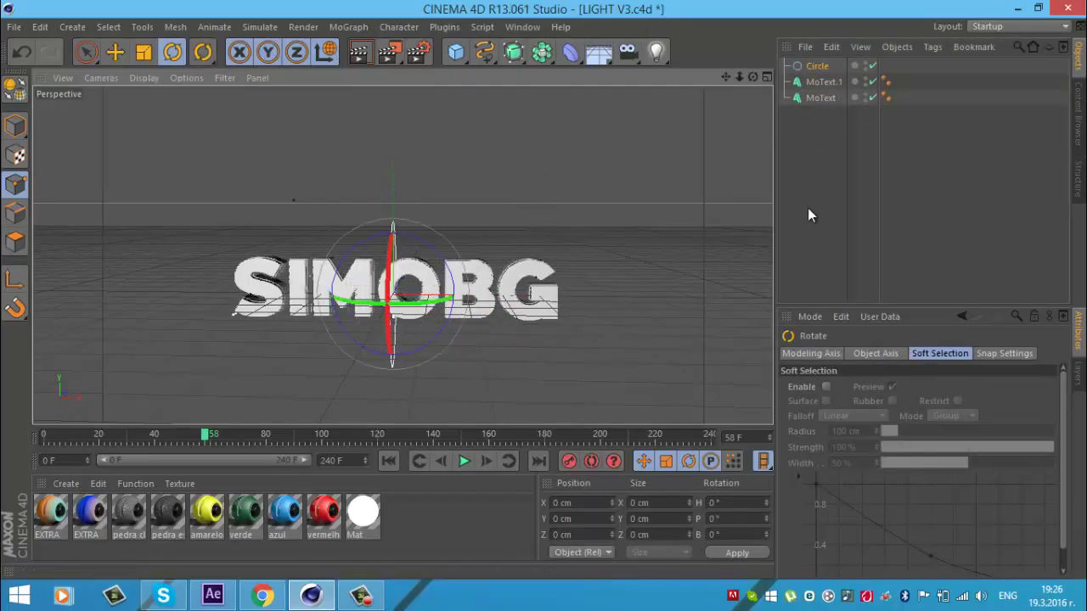
alt+drag(577, 289, 546, 297)
key(ctrl+z)
key(e)
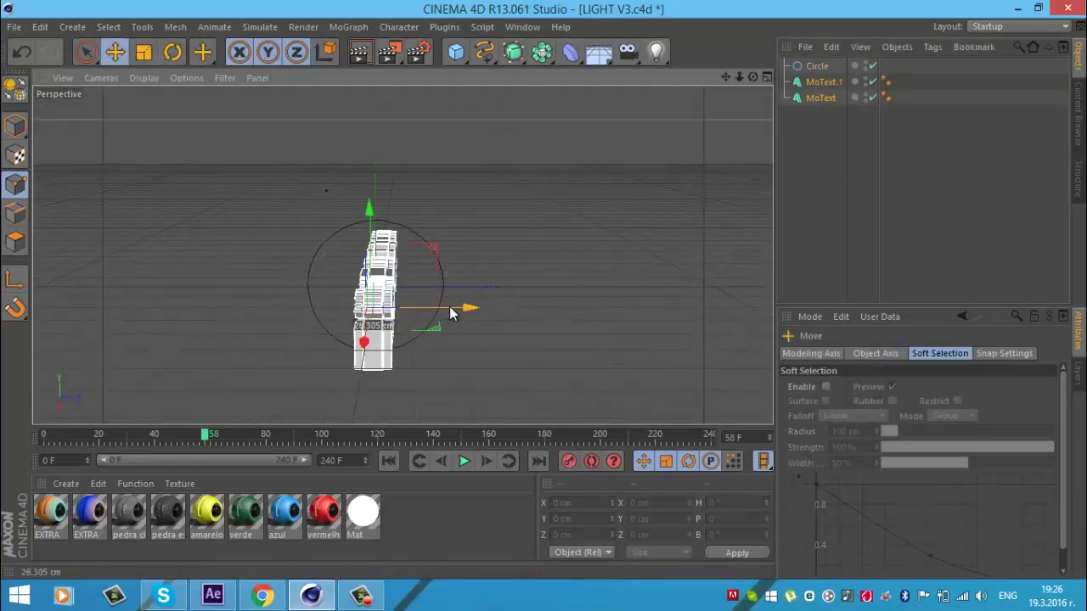
key(ctrl+shift+z)
key(ctrl+shift+z)
key(ctrl+shift+z)
key(ctrl+z)
Step: Group the text objects under a Null, then add a Camera parented under the circle
right_click(820, 71)
click(842, 413)
click(627, 52)
drag(813, 68, 815, 81)
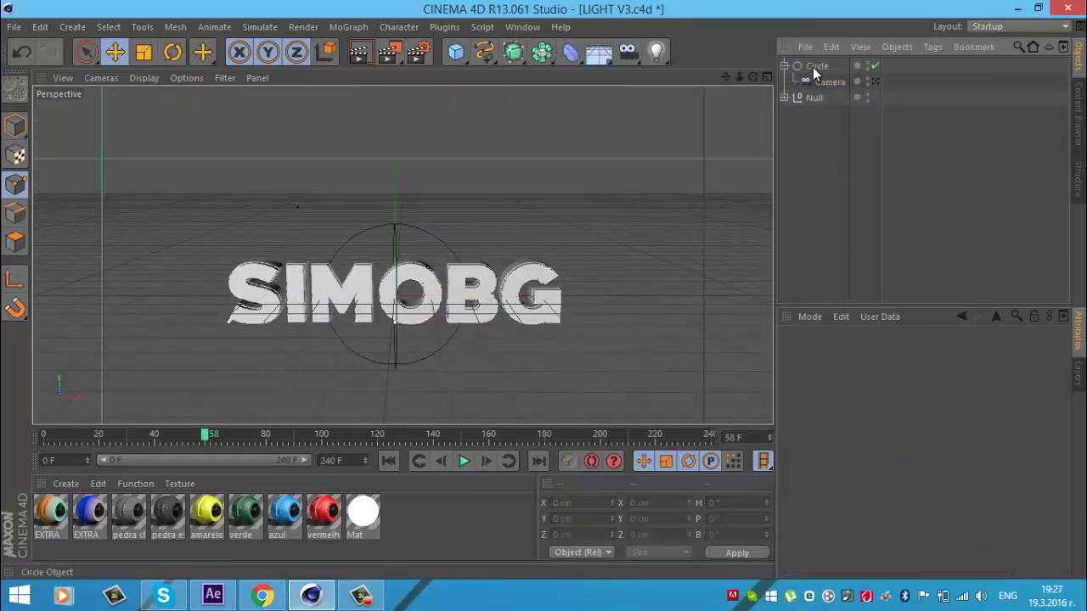
Step: Recolour the verde material purple and apply it to MoText.1
double_click(245, 509)
click(427, 194)
drag(429, 204, 429, 157)
click(391, 277)
click(697, 127)
drag(245, 509, 896, 112)
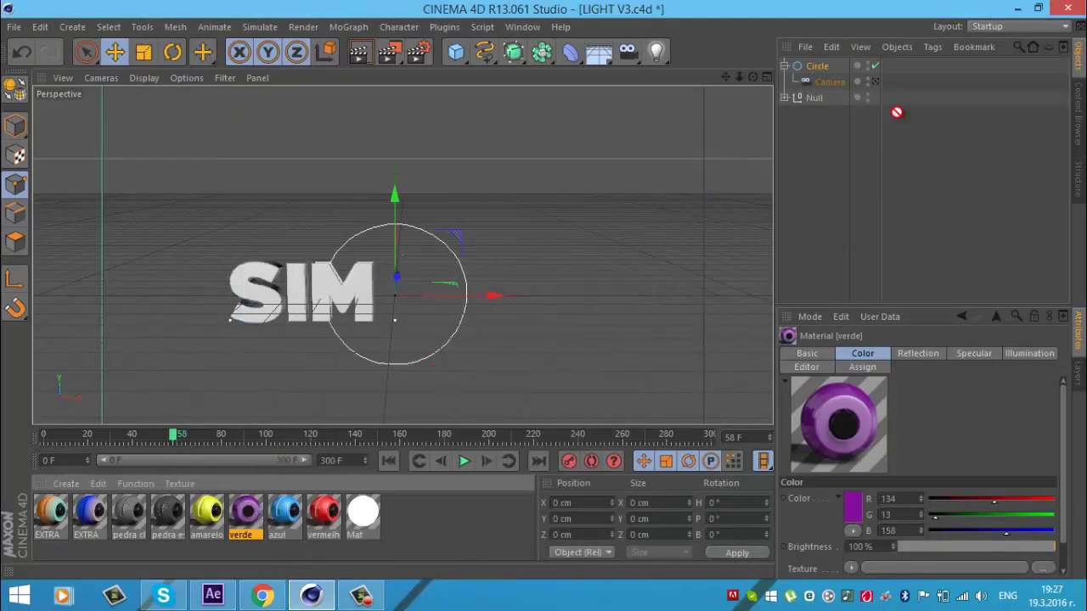
click(786, 98)
drag(245, 509, 841, 129)
Step: Load a SwagyFX Lightroom V1 preset material from the Content Browser for the text
click(825, 206)
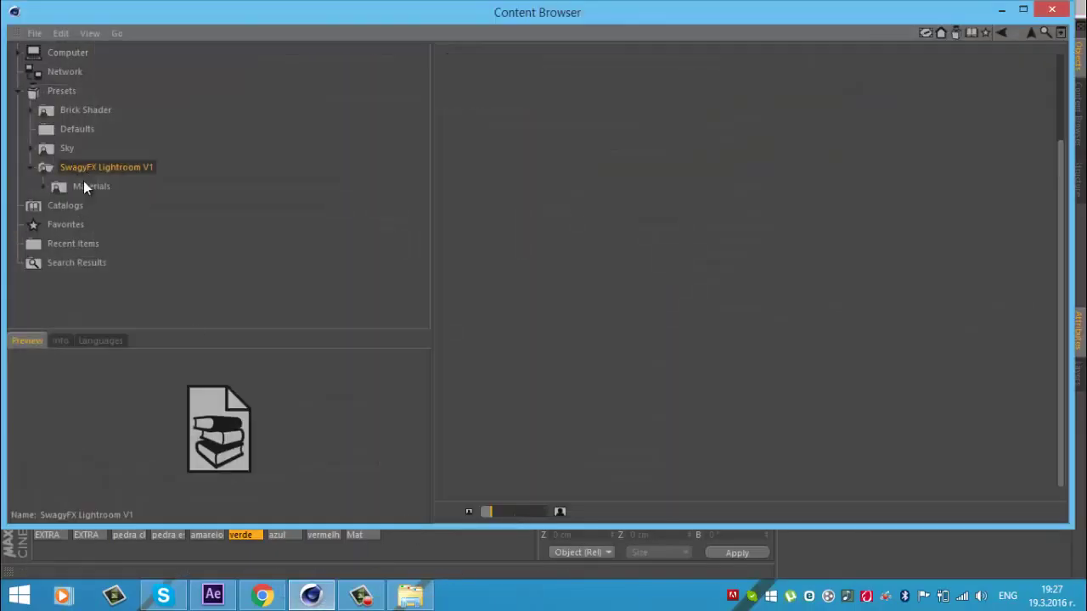
click(83, 186)
scroll(817, 431, down, 2)
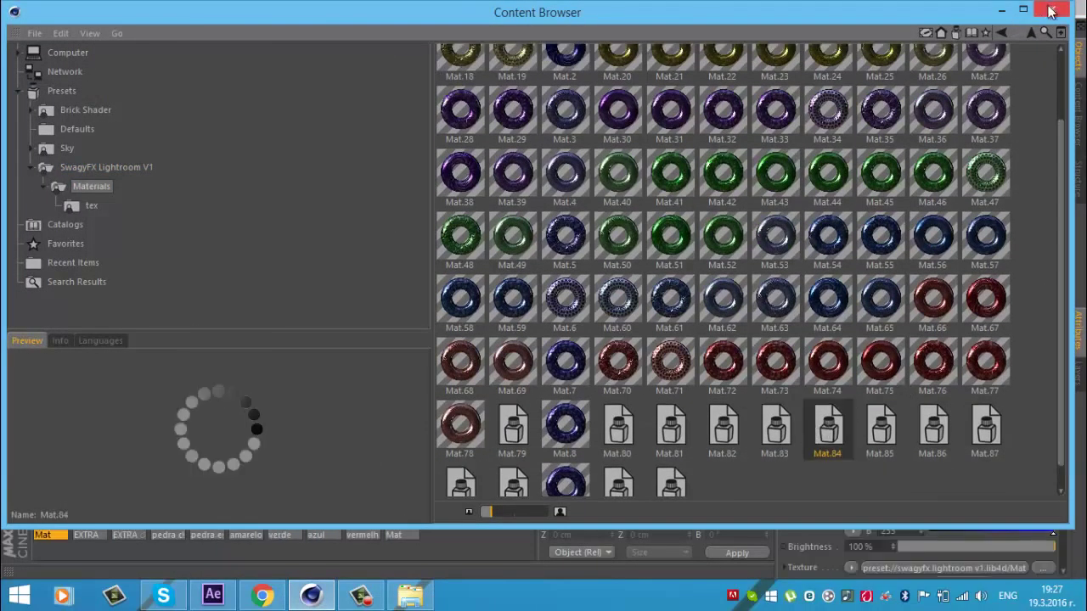
click(1051, 11)
shift+click(920, 145)
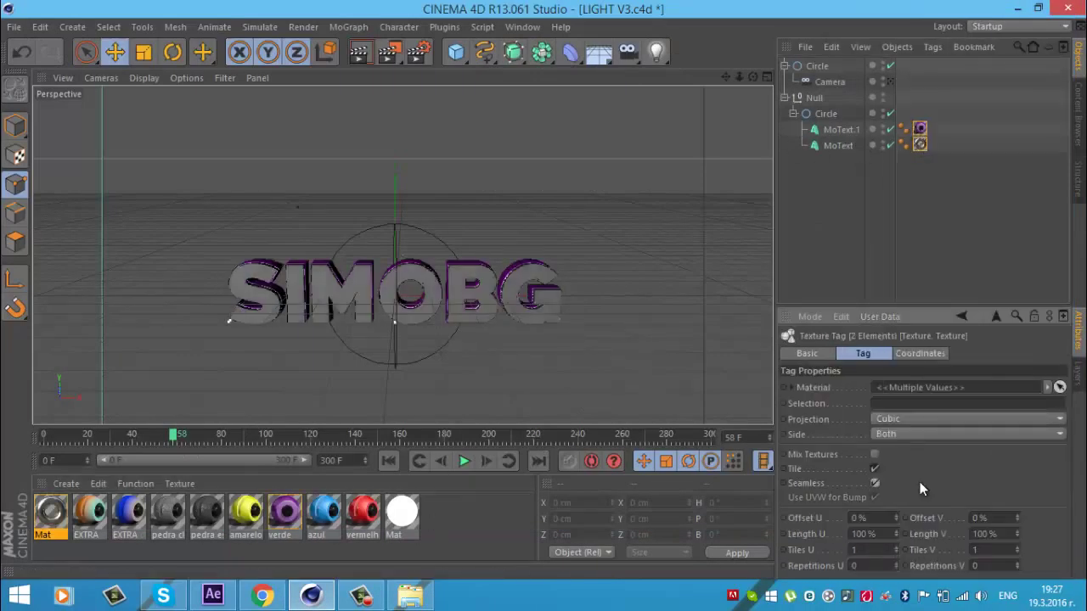
drag(753, 77, 645, 136)
Step: Preview-render the viewport, then place the camera at 0, 0, −1500 cm with zero rotation
key(ctrl+r)
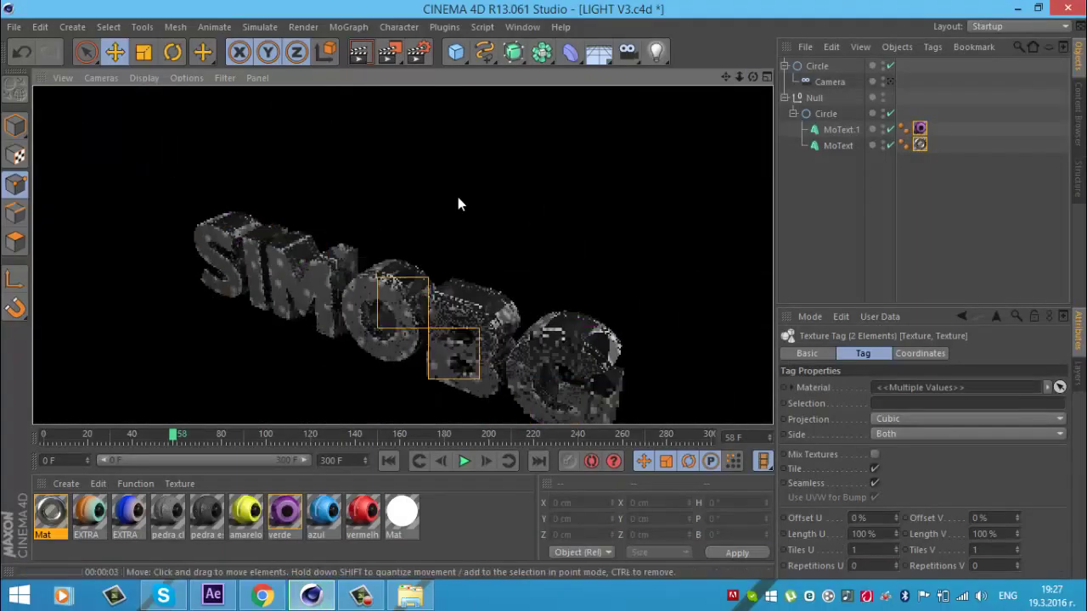
click(559, 305)
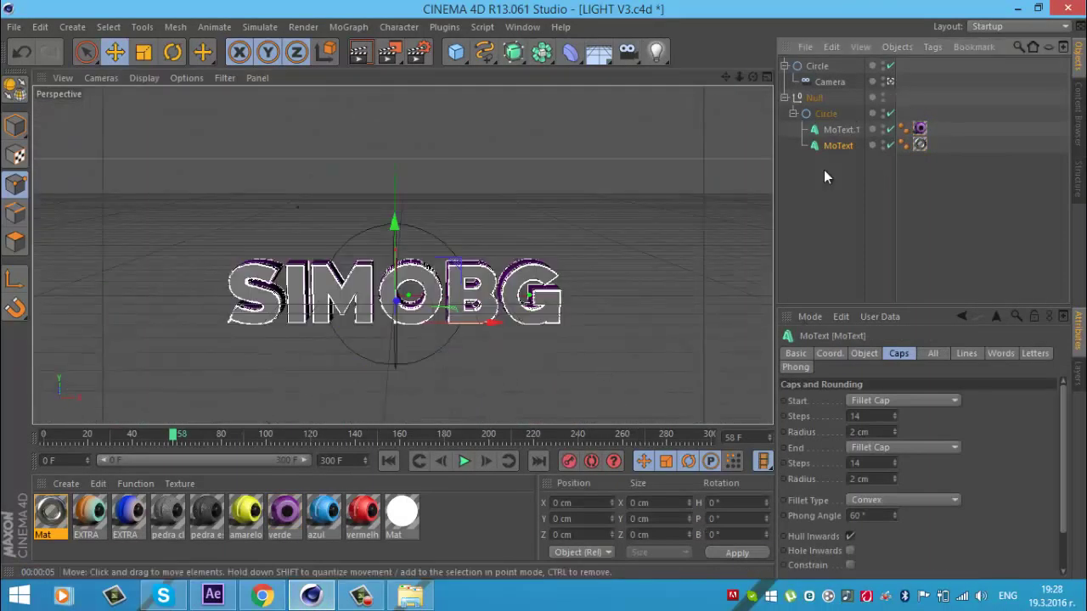
click(793, 113)
click(830, 82)
click(730, 503)
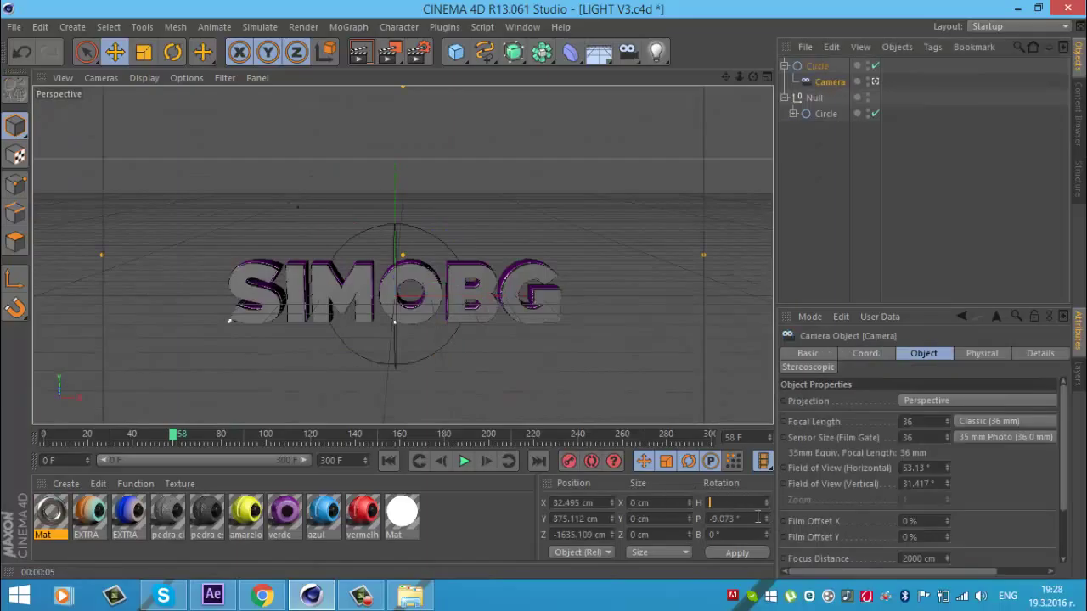
key(Return)
click(839, 184)
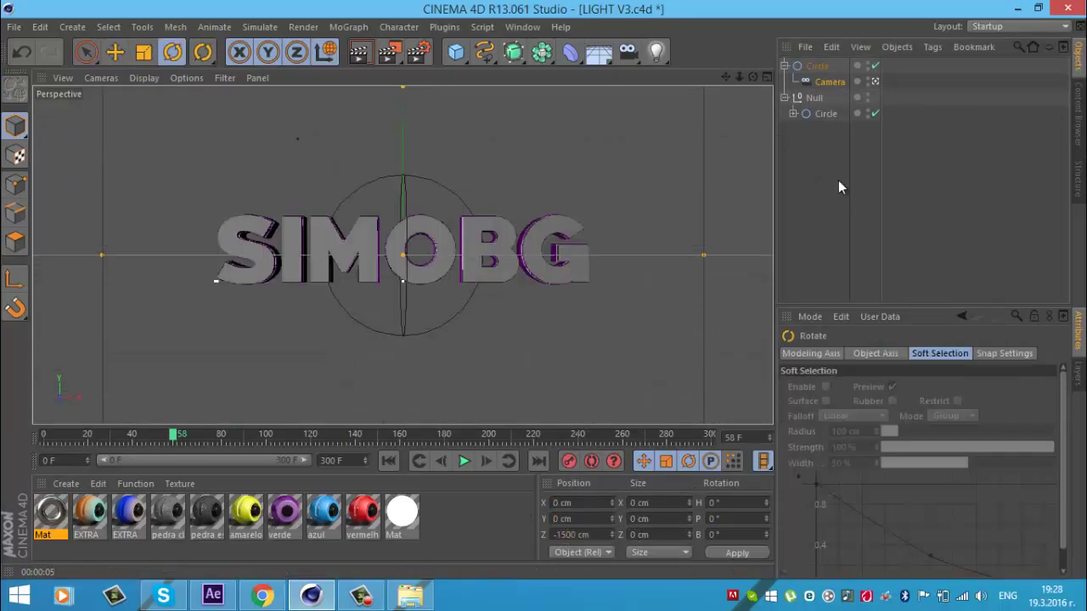
click(817, 66)
Step: Add a Sound effector, load SimoBG.aif as its sound file, and preview playback to frame 80
click(348, 26)
click(473, 204)
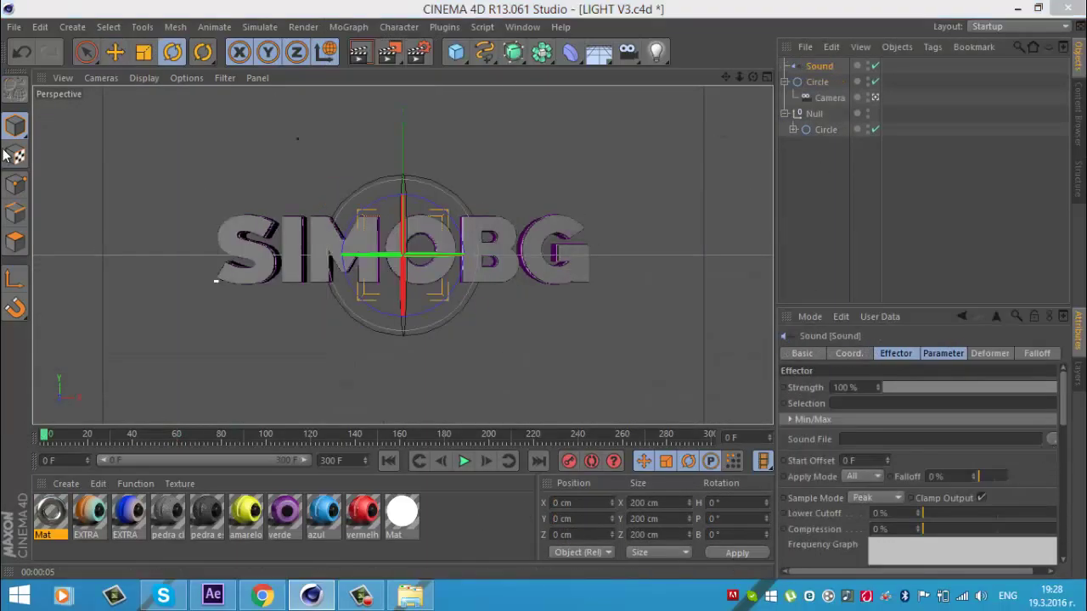
click(1052, 440)
scroll(525, 242, down, 5)
scroll(525, 246, down, 5)
double_click(246, 176)
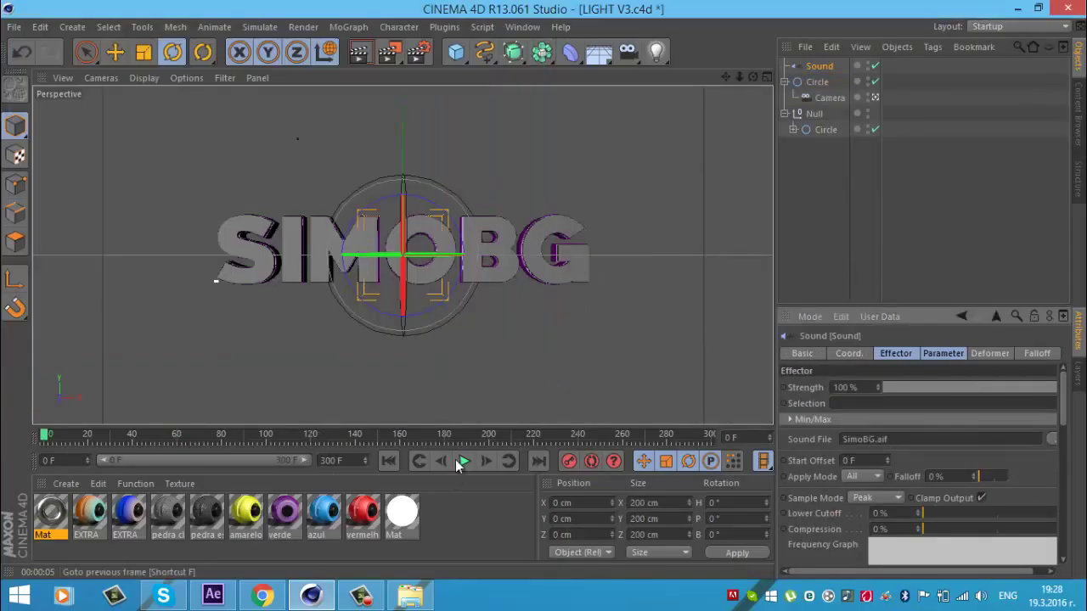
key(XF86AudioRaiseVolume)
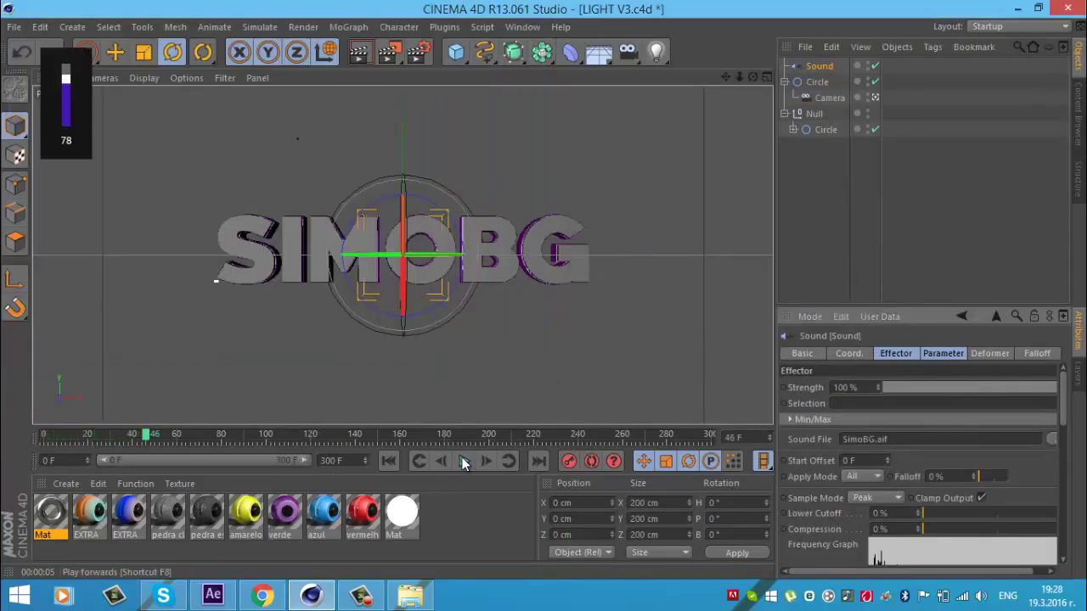
click(223, 440)
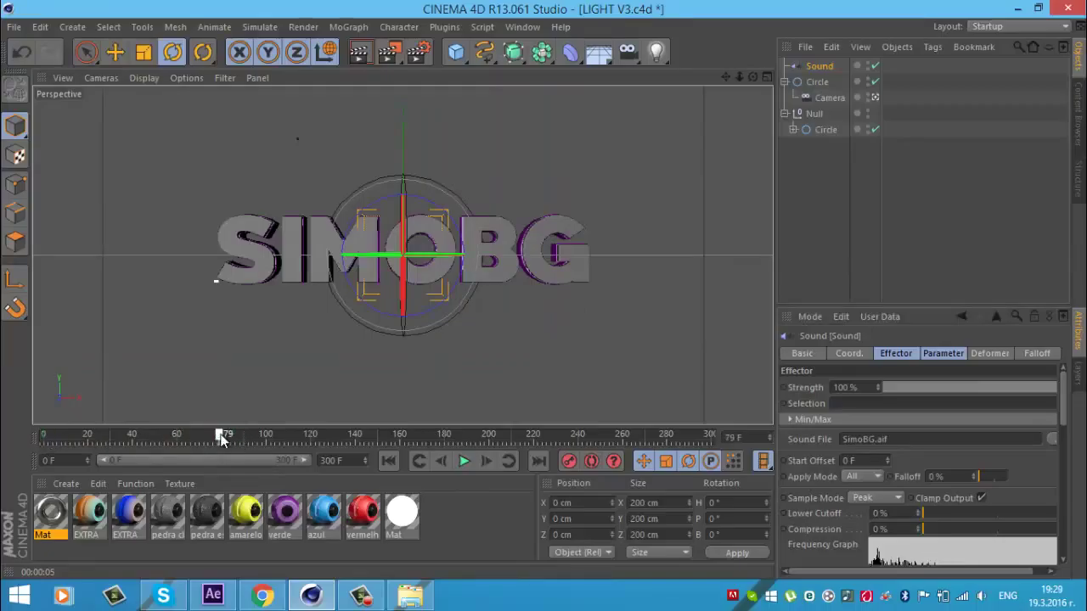
Step: Tilt and spin the Circle carrying the camera, keyframing its rotation
click(459, 242)
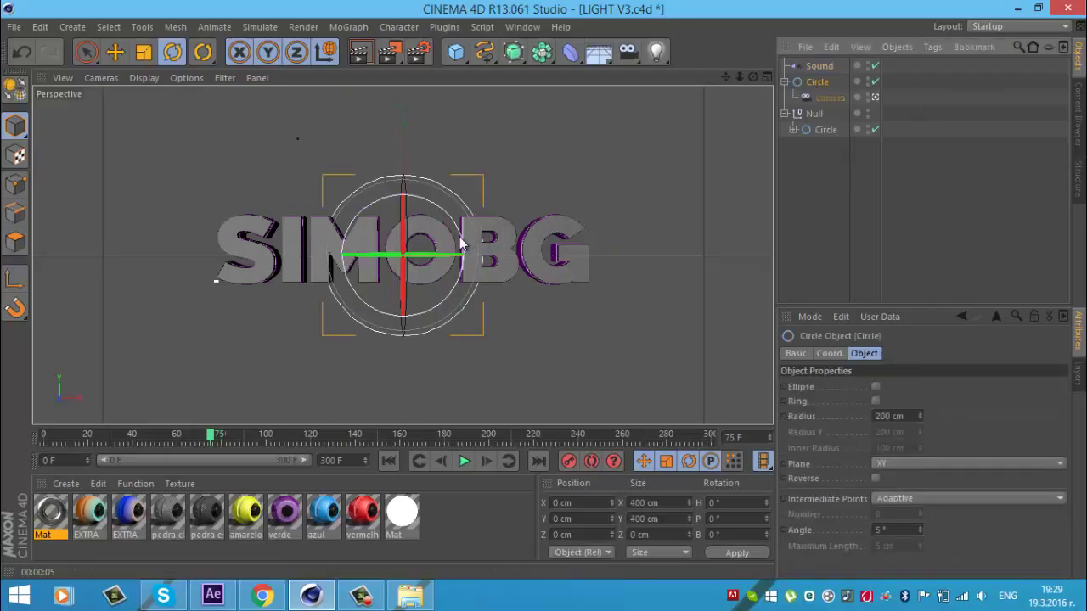
drag(435, 221, 458, 272)
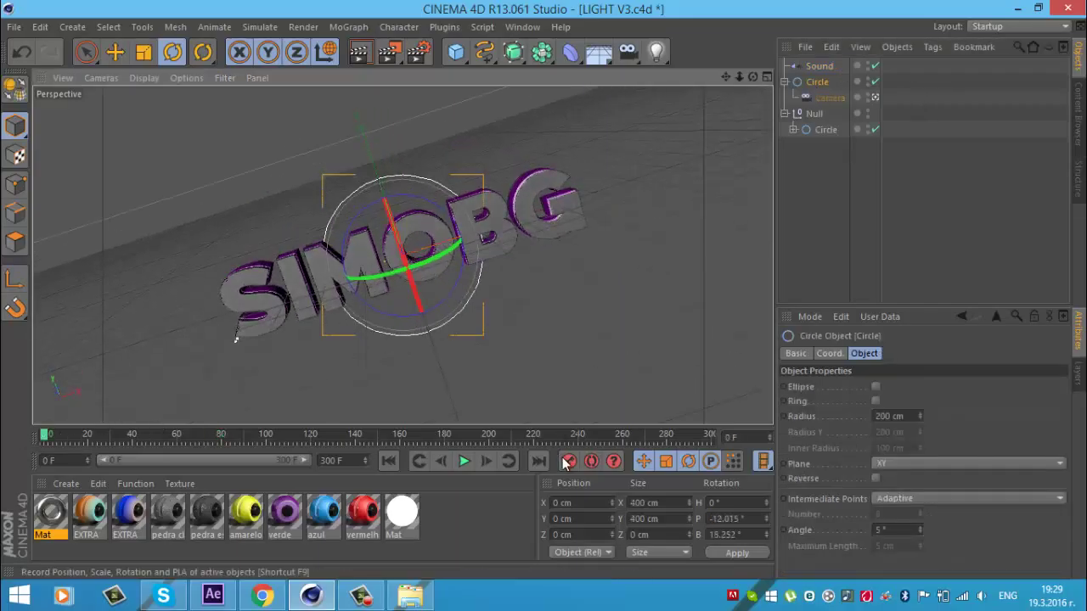
click(210, 440)
mouse_move(424, 182)
mouse_down()
mouse_move(471, 218)
mouse_move(476, 238)
mouse_move(364, 253)
mouse_up()
Step: Rotate the text Null to a 92.4° heading and scrub to frame 75 to preview the camera move
click(814, 113)
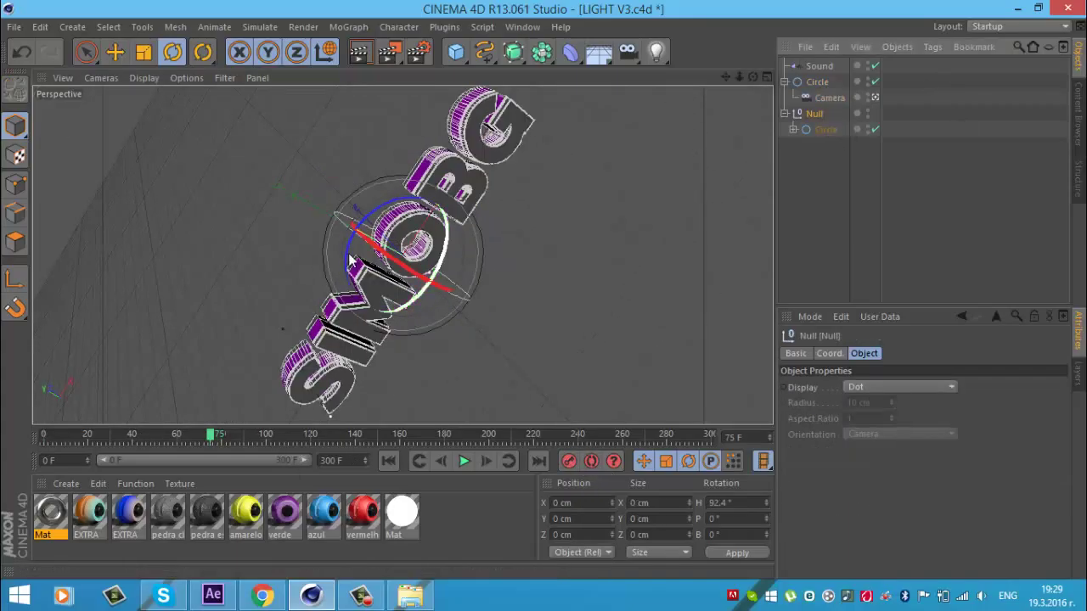
click(48, 440)
key(F8)
click(45, 440)
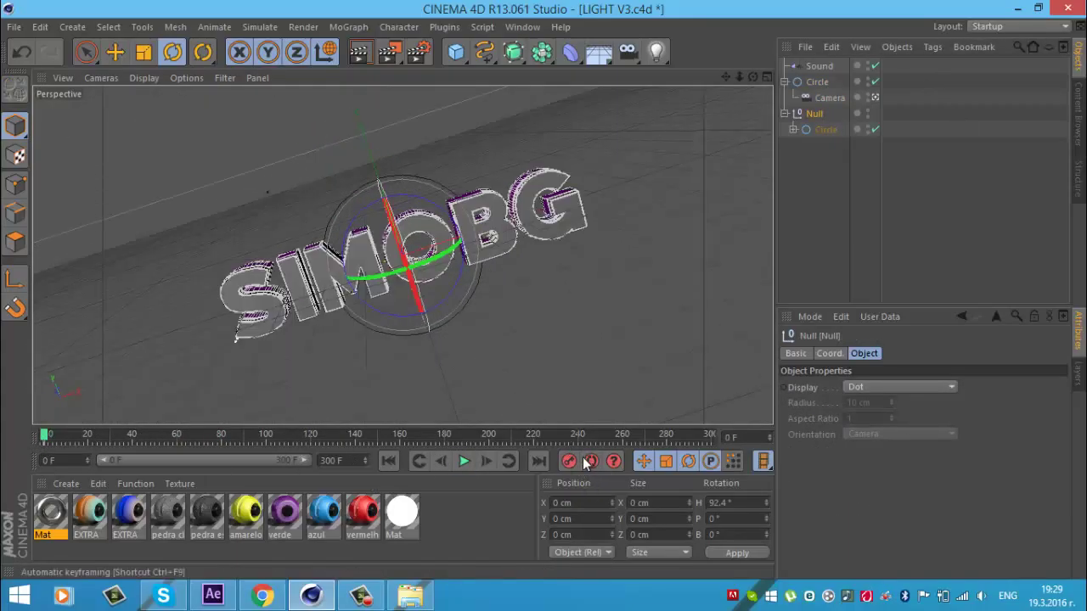
drag(158, 434, 211, 434)
mouse_move(418, 275)
mouse_down()
mouse_move(563, 289)
mouse_move(353, 229)
mouse_up()
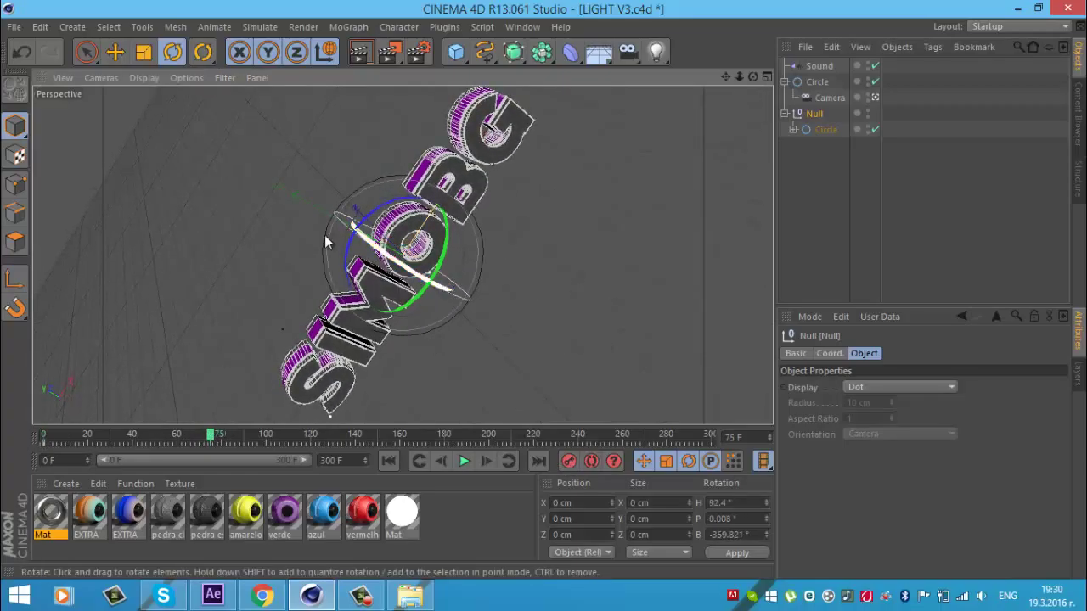
click(388, 461)
key(ctrl+z)
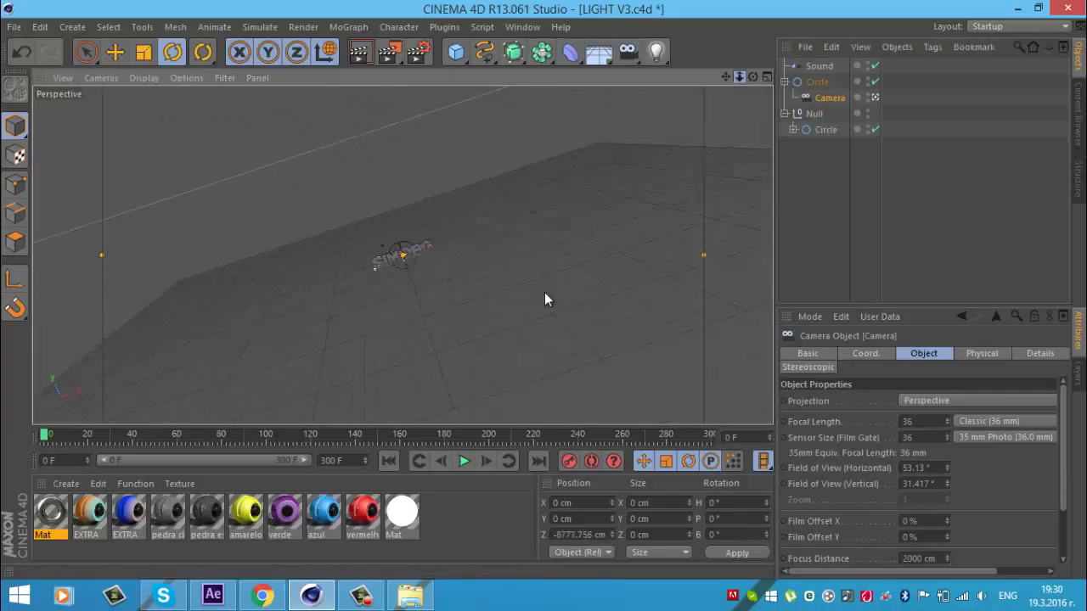
drag(158, 434, 210, 434)
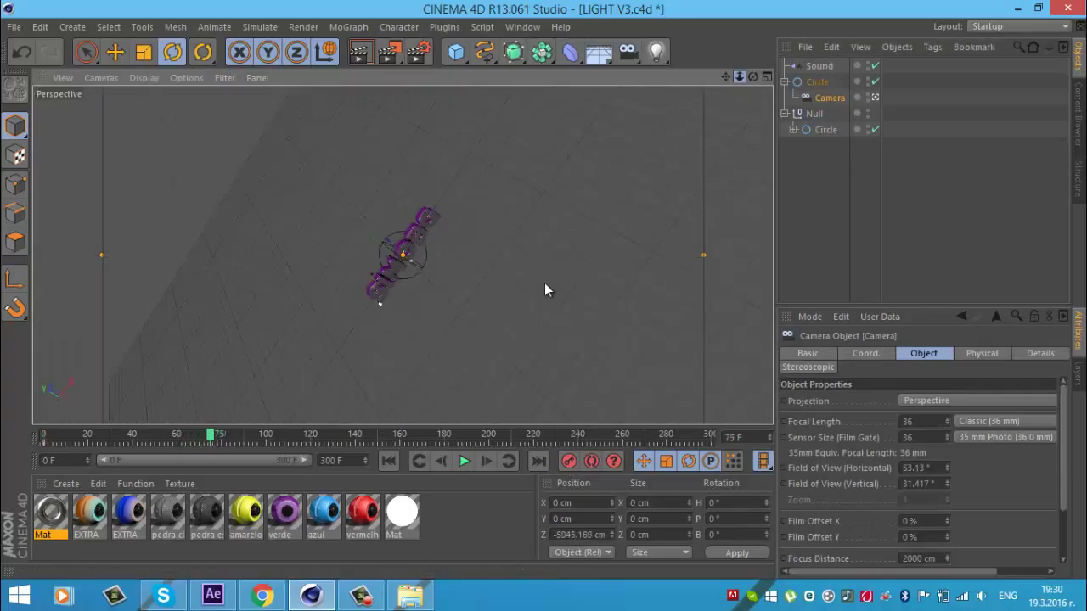
Step: Play the camera animation from the start, then stop and select the Circle
click(388, 461)
click(464, 460)
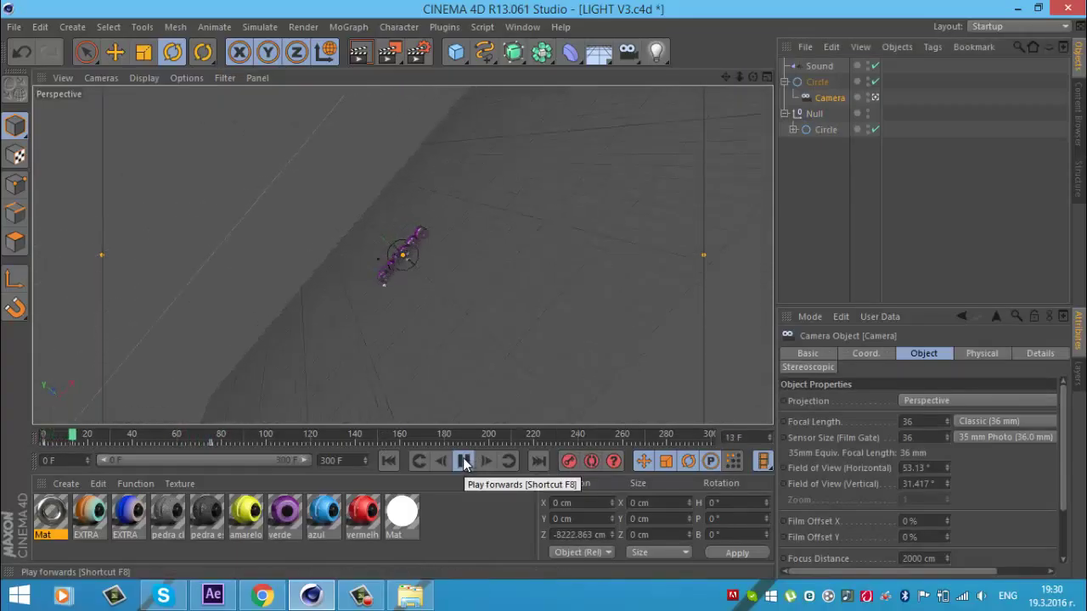
click(464, 460)
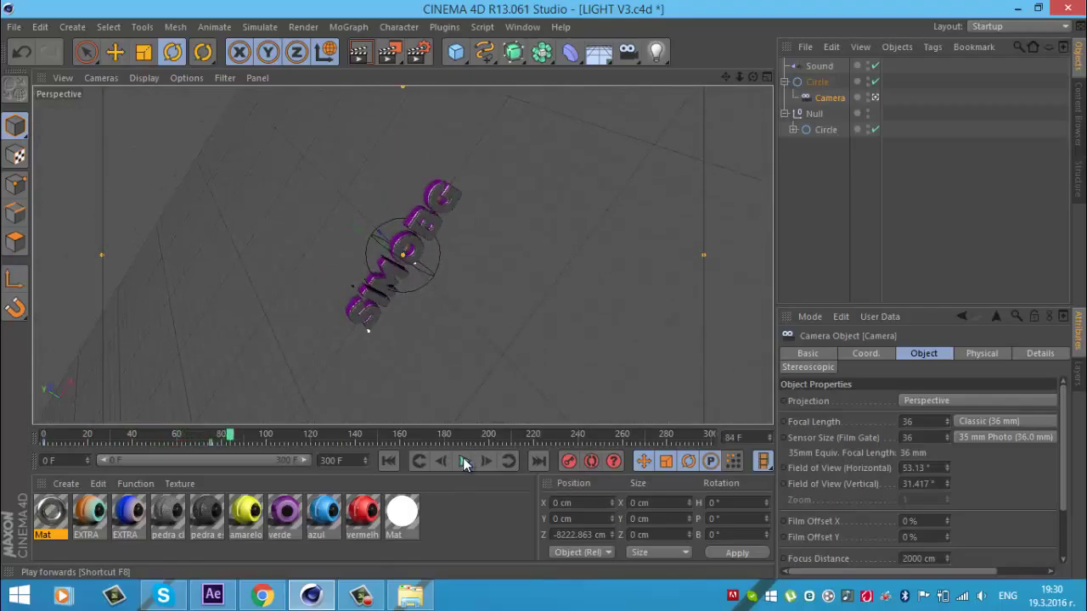
click(388, 461)
click(458, 461)
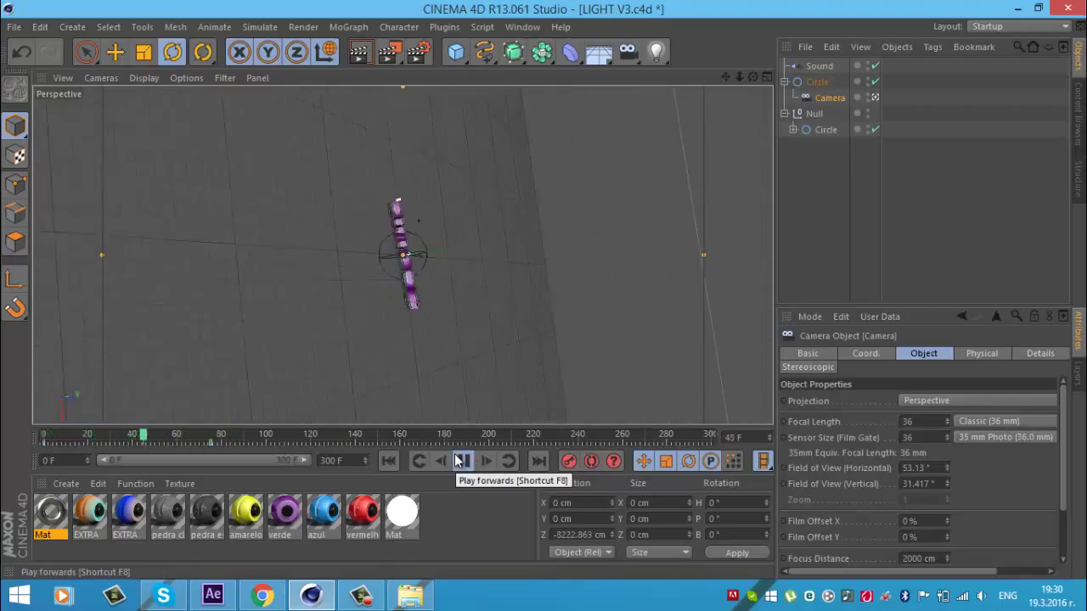
click(464, 460)
click(817, 82)
Step: Rotate the Circle at frame 75 to swing the camera, and play to check the angle
click(211, 434)
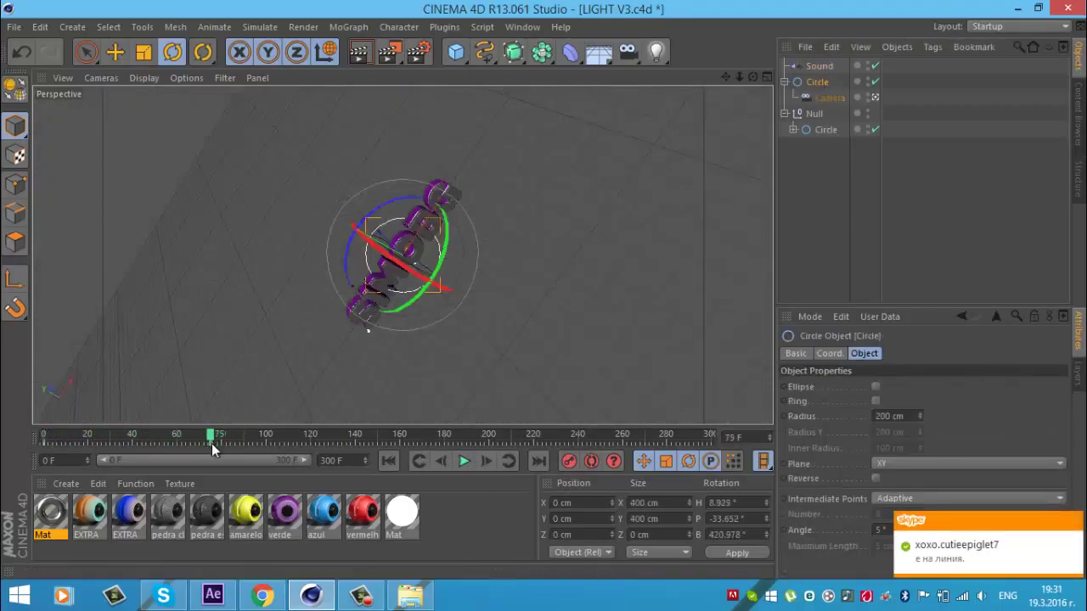
drag(250, 417, 468, 303)
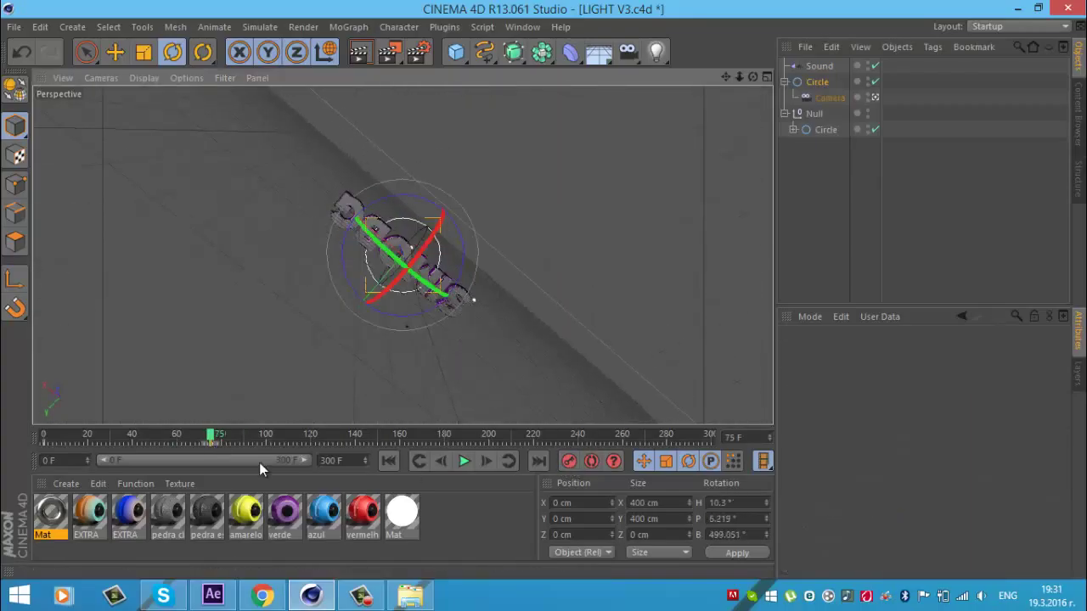
click(418, 461)
click(464, 461)
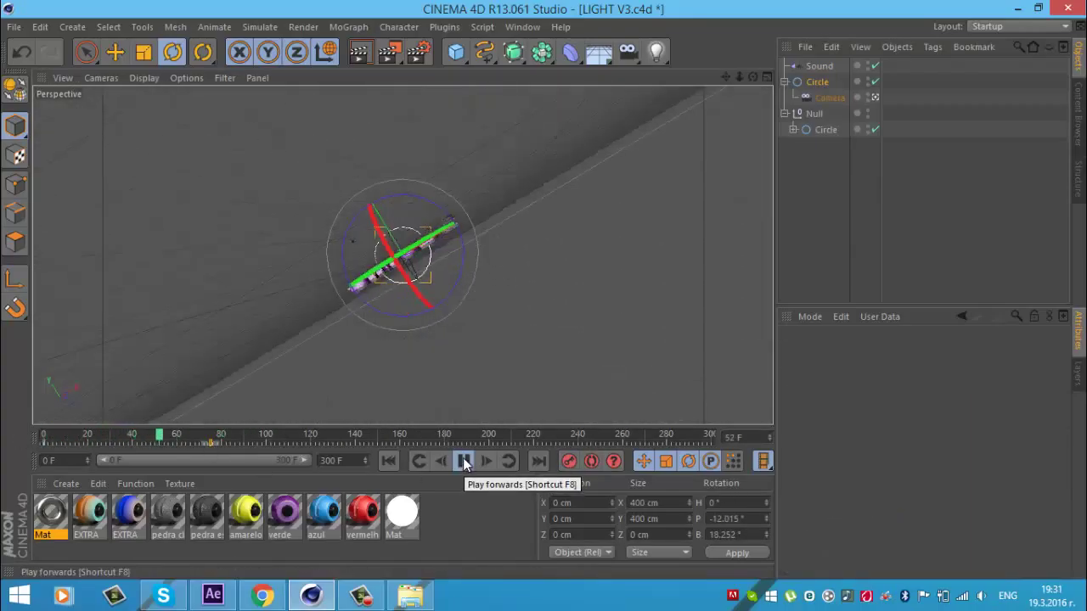
click(464, 461)
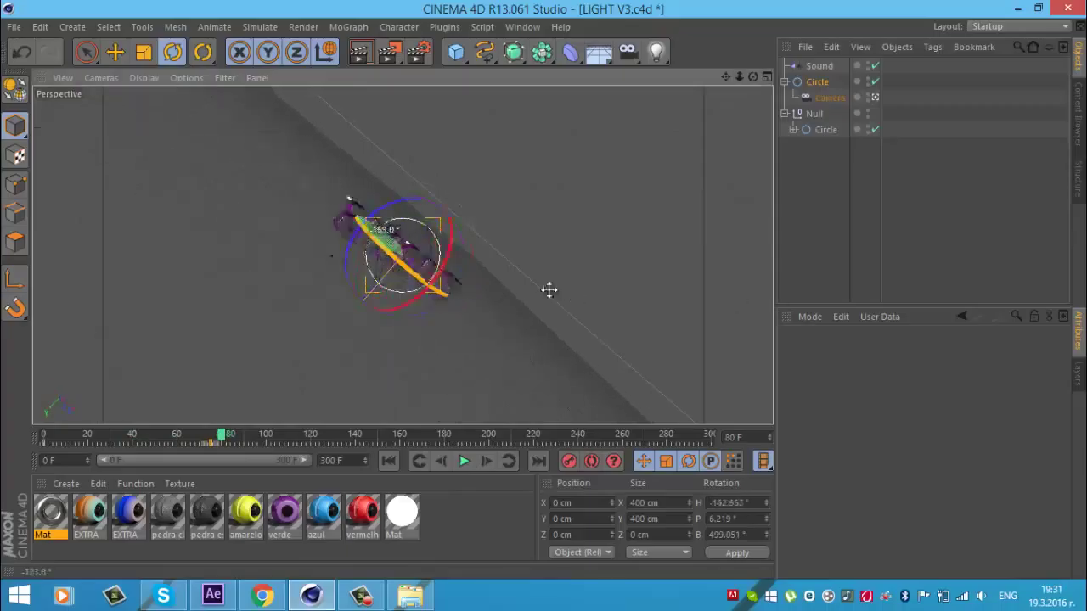
click(807, 240)
click(407, 259)
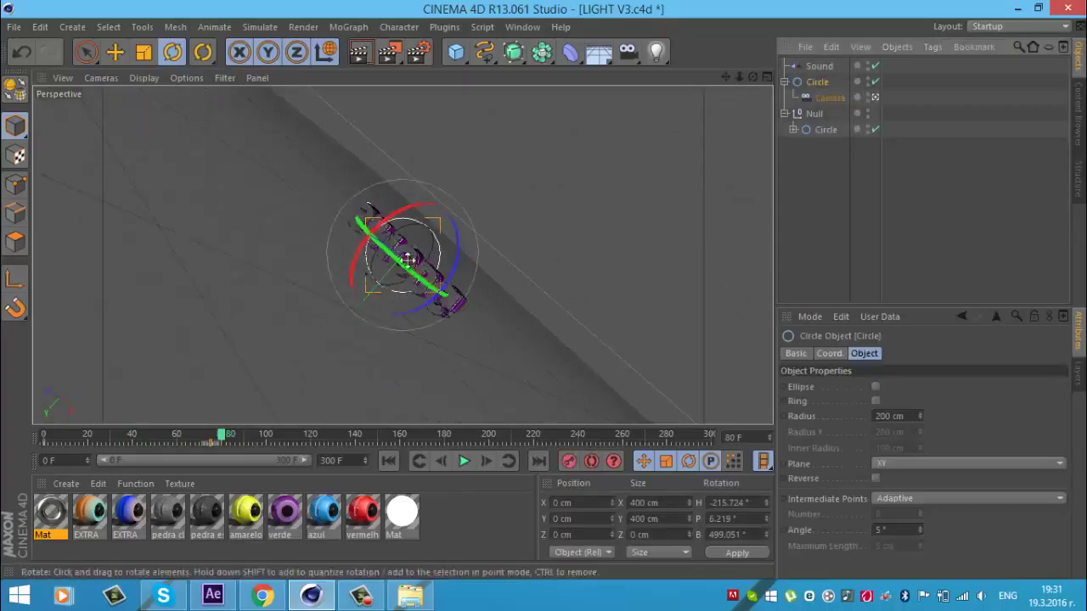
Step: Rotate the Circle to new angles around frames 79–97 and replay to review
drag(228, 439, 267, 444)
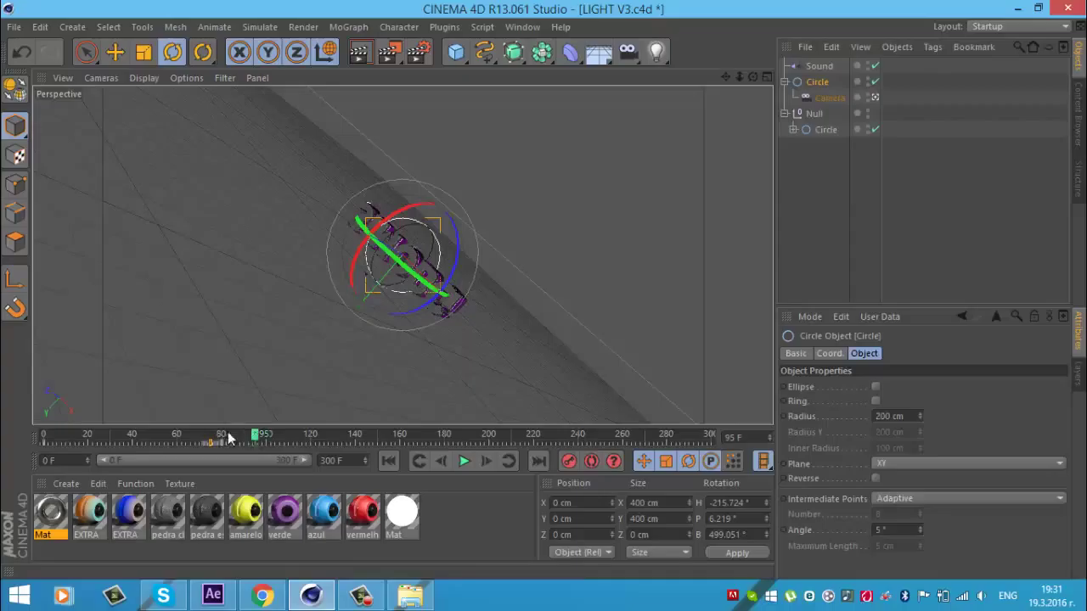
drag(228, 438, 224, 438)
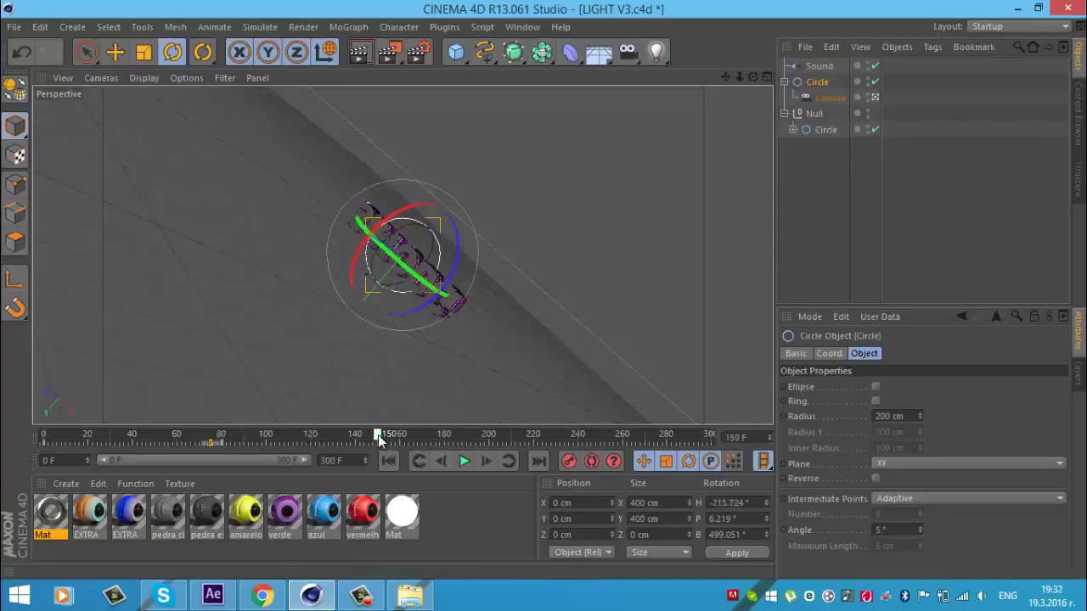
mouse_move(394, 264)
mouse_down()
mouse_move(252, 184)
mouse_move(454, 212)
mouse_move(471, 310)
mouse_move(245, 339)
mouse_move(290, 191)
mouse_up()
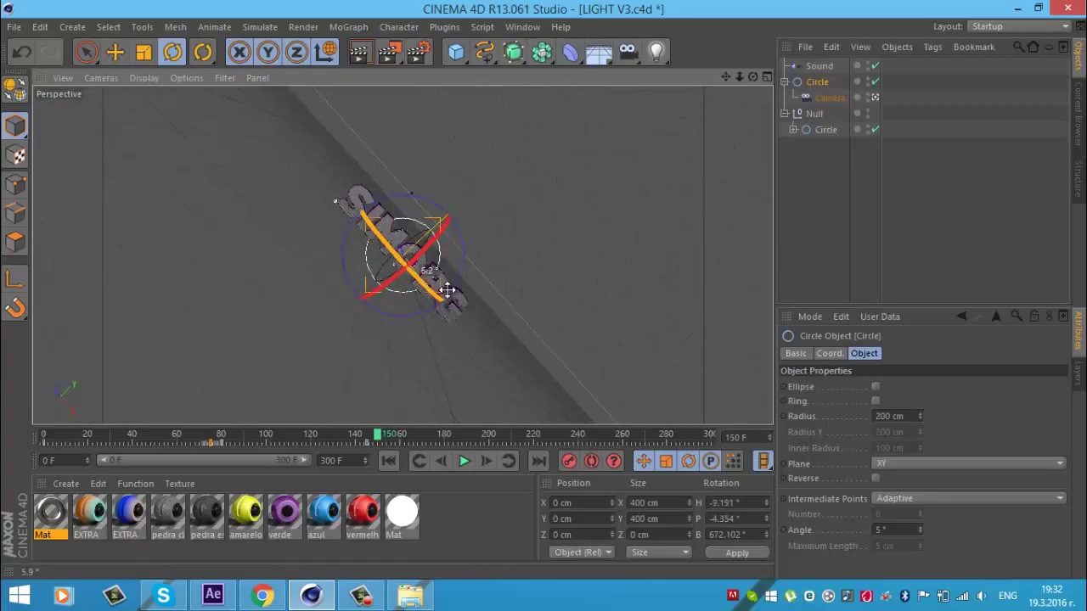
drag(463, 276, 397, 379)
click(182, 436)
click(464, 460)
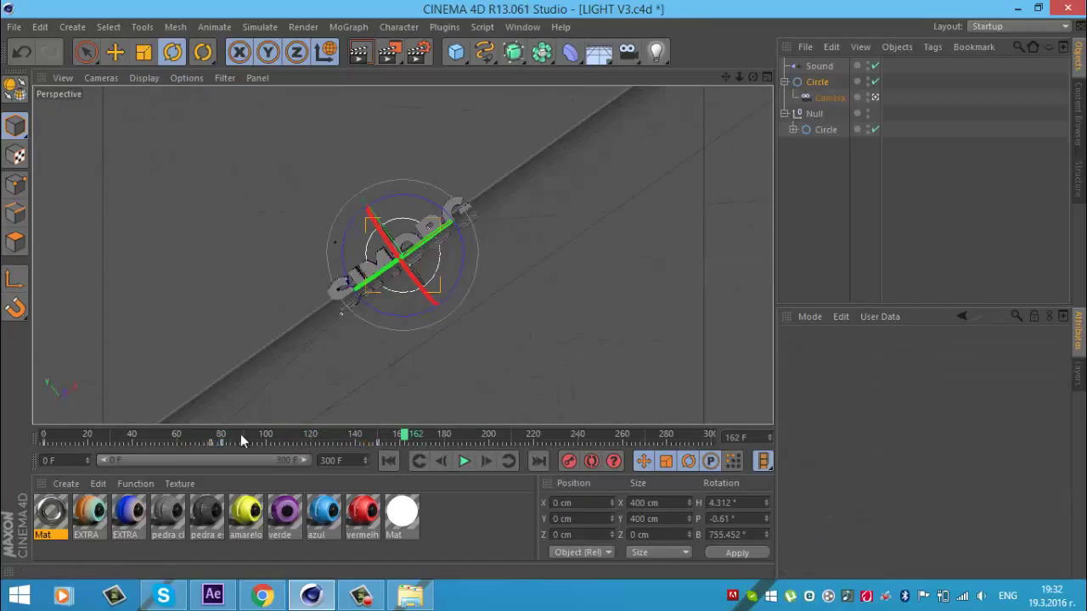
Step: Refine the Circle's heading rotation and play the animation to review it
drag(403, 262, 138, 116)
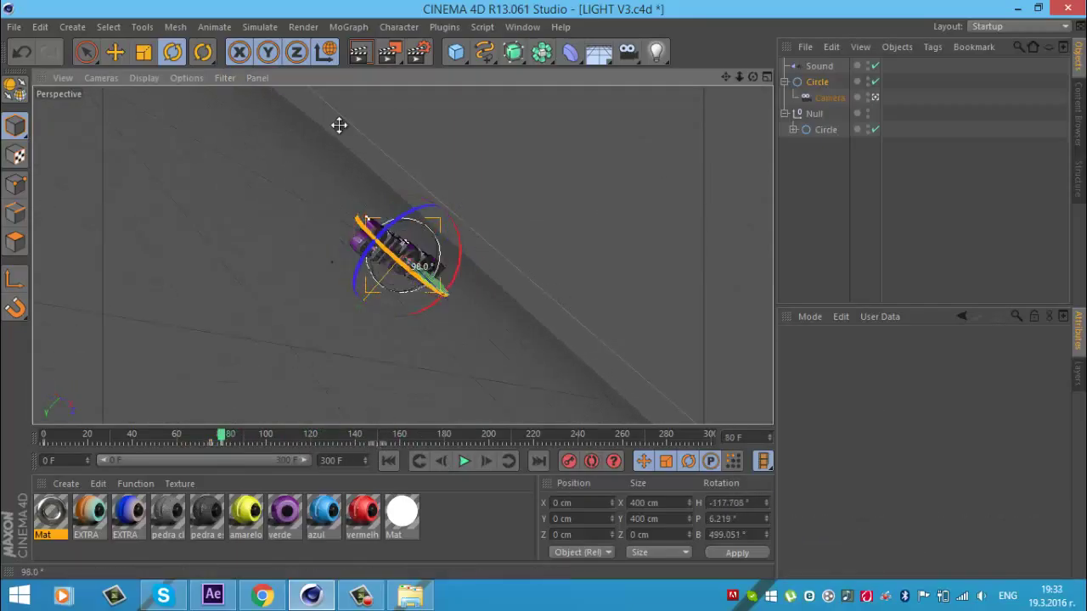
drag(339, 125, 421, 202)
mouse_move(434, 257)
mouse_down()
mouse_move(501, 416)
mouse_move(507, 388)
mouse_move(347, 209)
mouse_move(406, 231)
mouse_up()
click(464, 461)
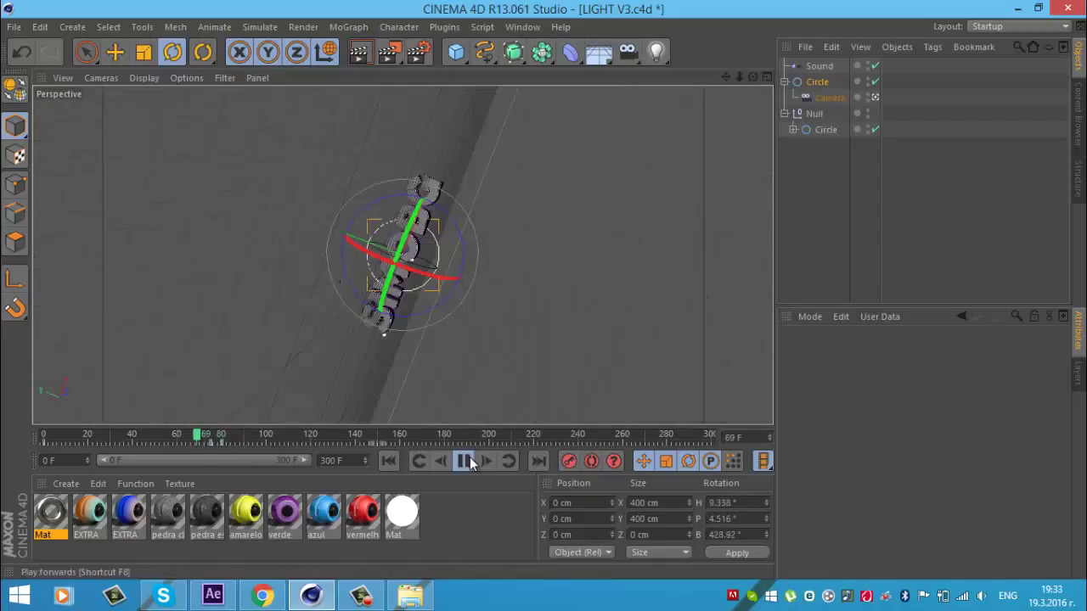
Step: Tilt the Circle at frame 150 and later frames, then play back the camera motion
drag(367, 437, 378, 437)
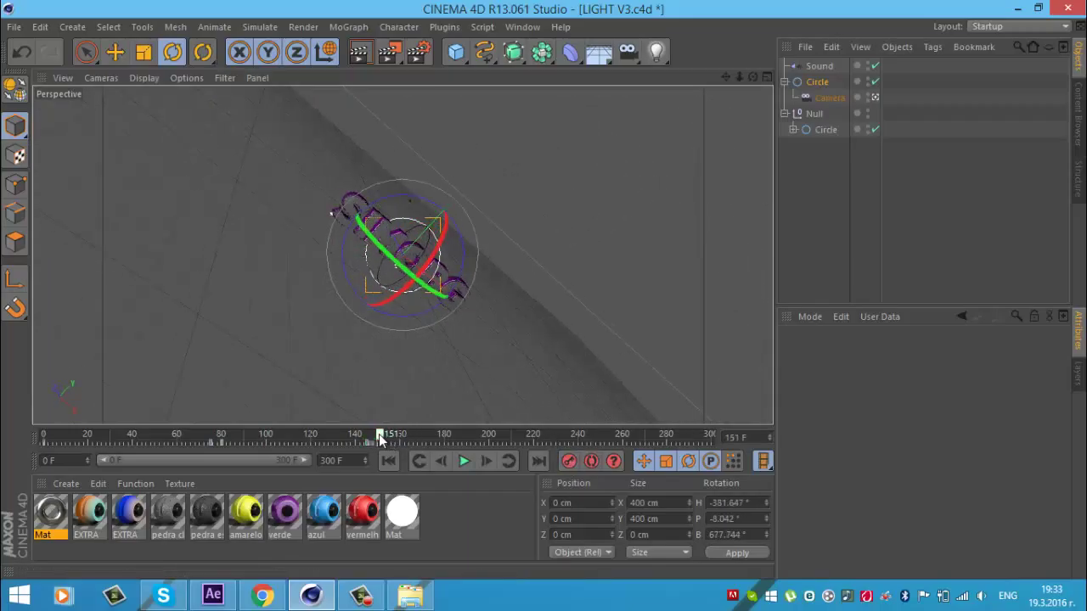
mouse_move(425, 284)
mouse_down()
mouse_move(401, 331)
mouse_move(416, 348)
mouse_up()
click(457, 437)
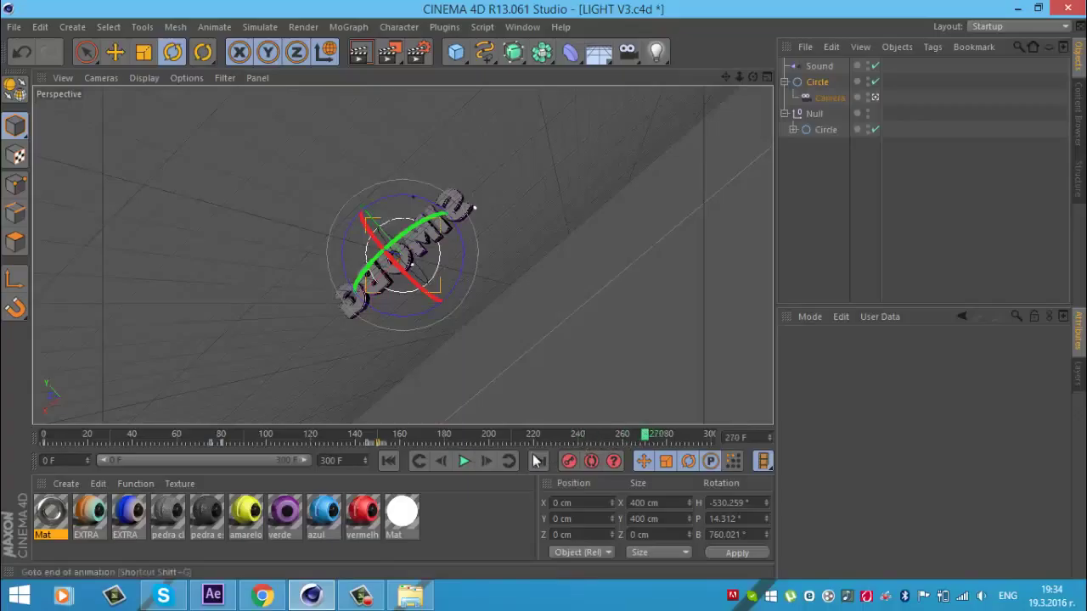
mouse_move(390, 166)
mouse_down()
mouse_move(413, 243)
mouse_move(433, 226)
mouse_up()
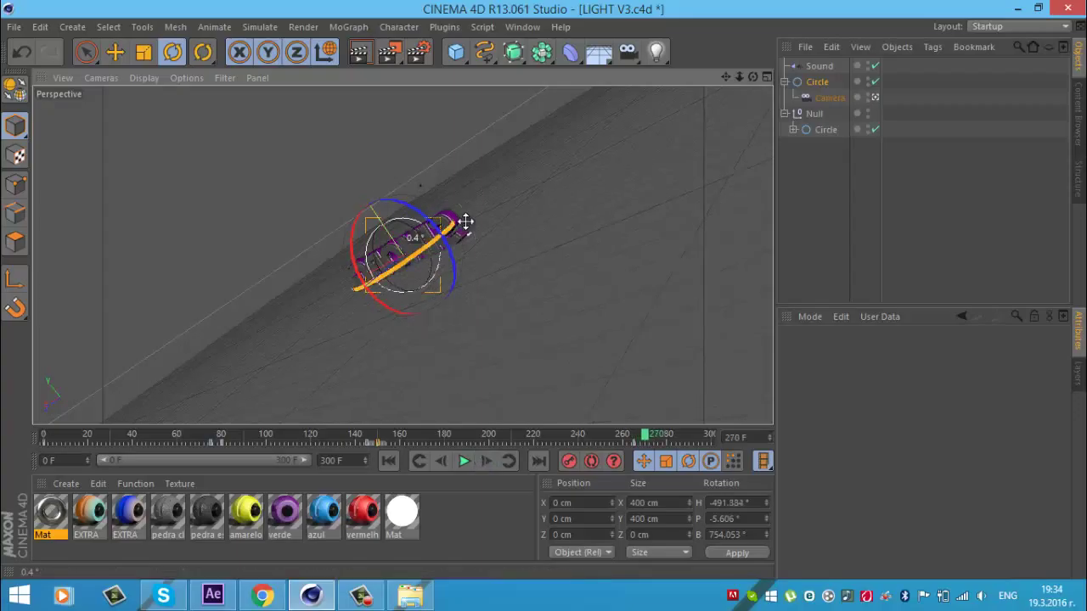
mouse_move(497, 198)
mouse_down()
mouse_move(410, 293)
mouse_move(411, 266)
mouse_up()
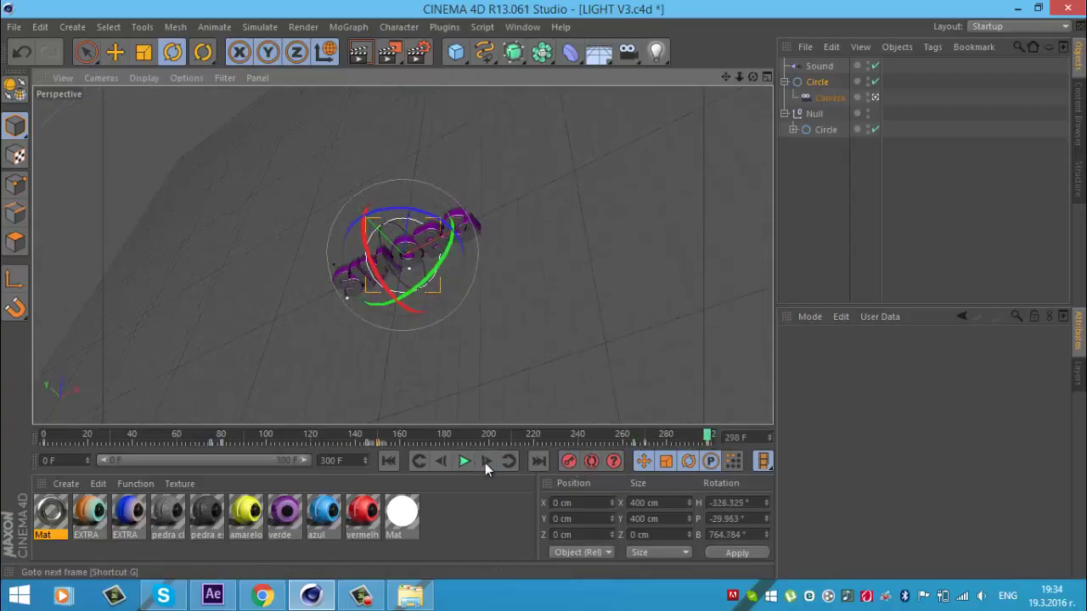
key(F8)
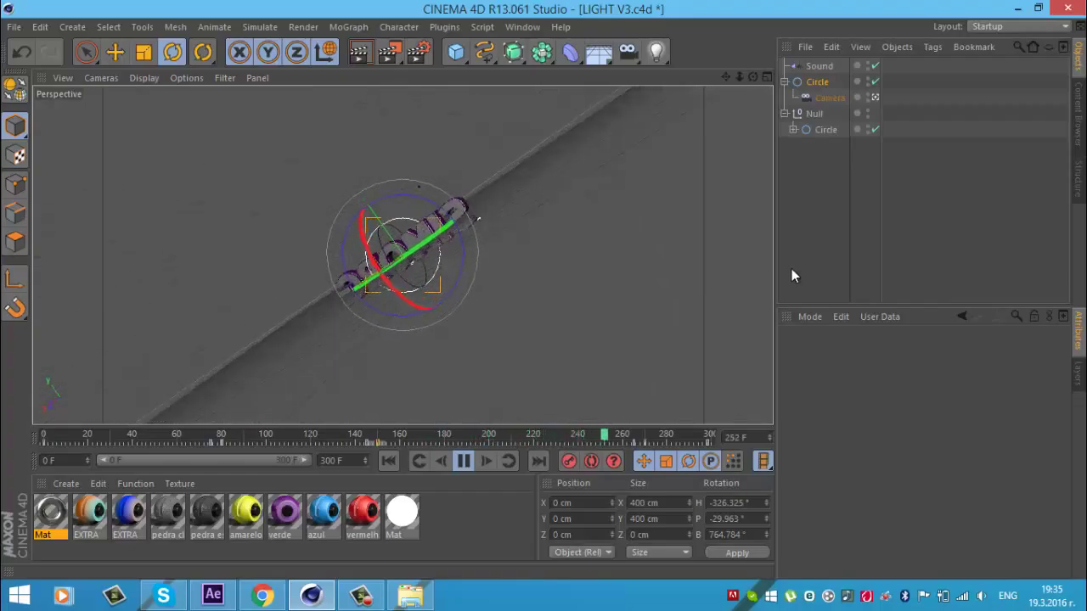
Step: Select the Camera and play the animation, stopping around frame 151
click(837, 98)
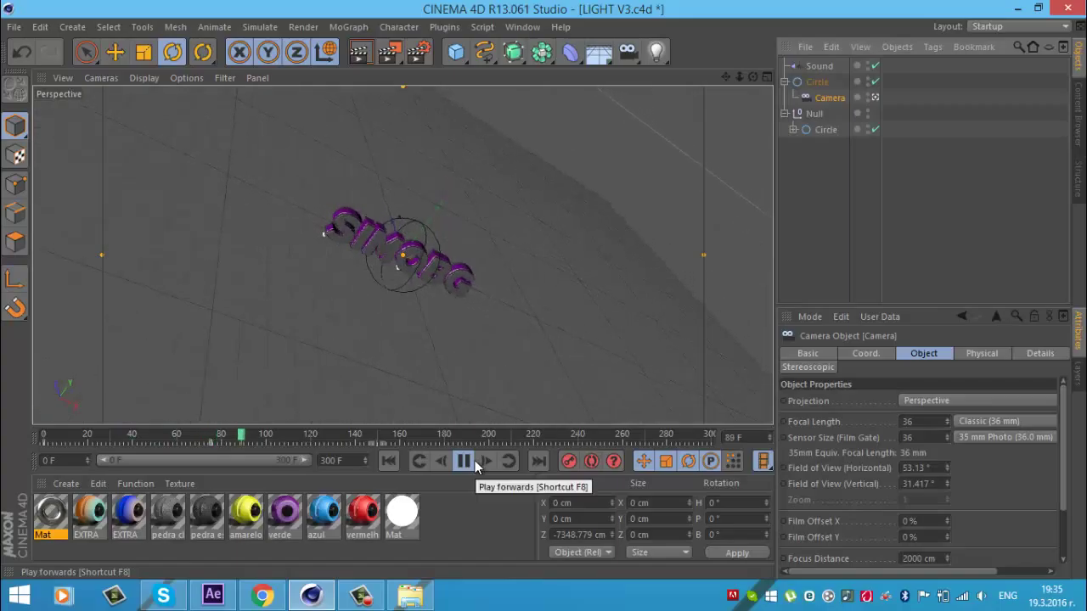
click(367, 439)
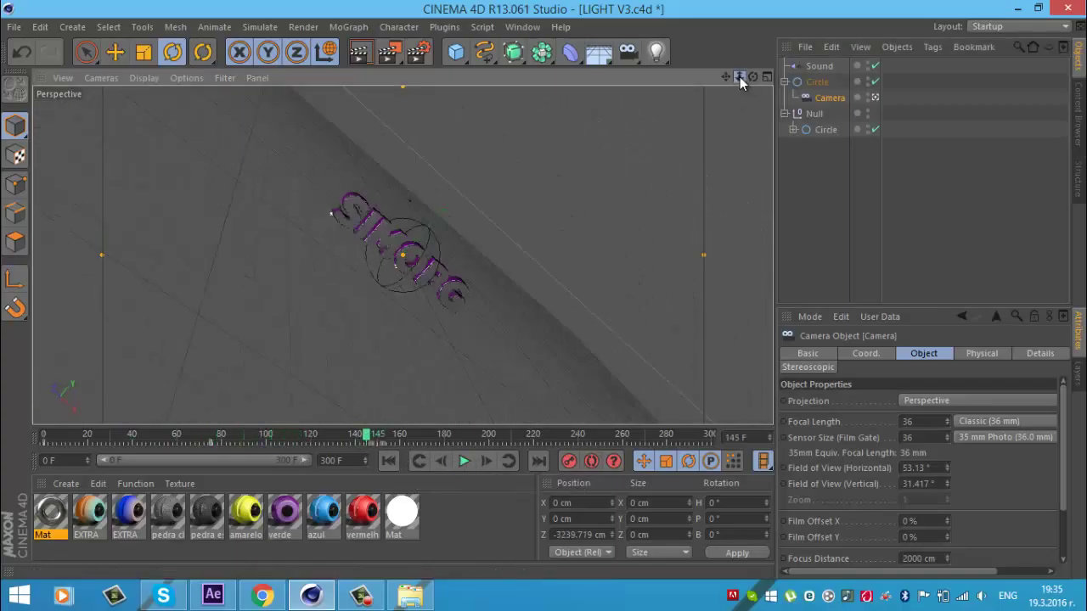
click(462, 461)
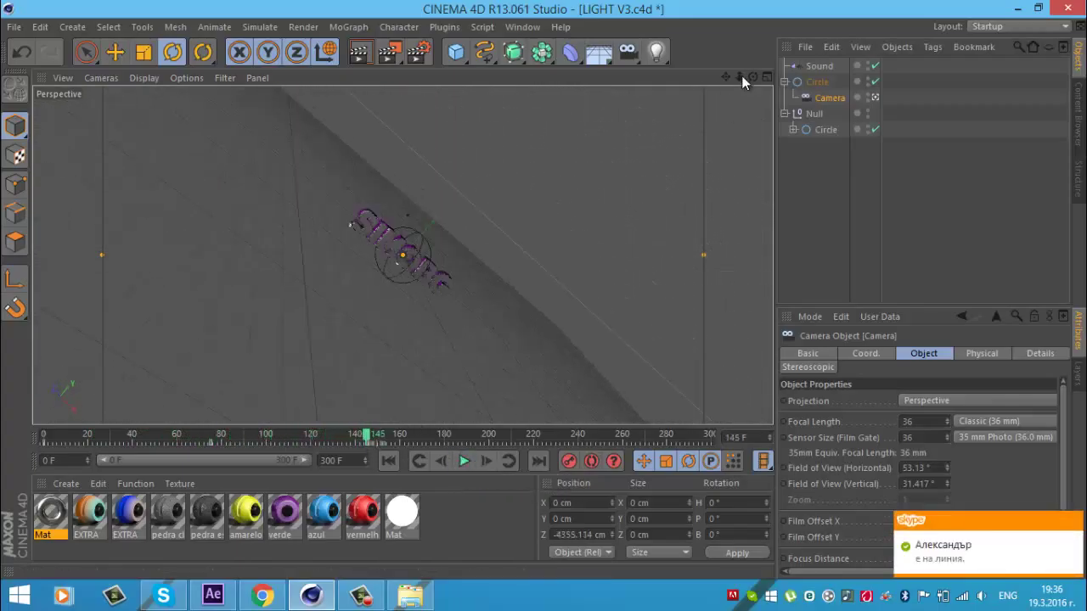
click(464, 461)
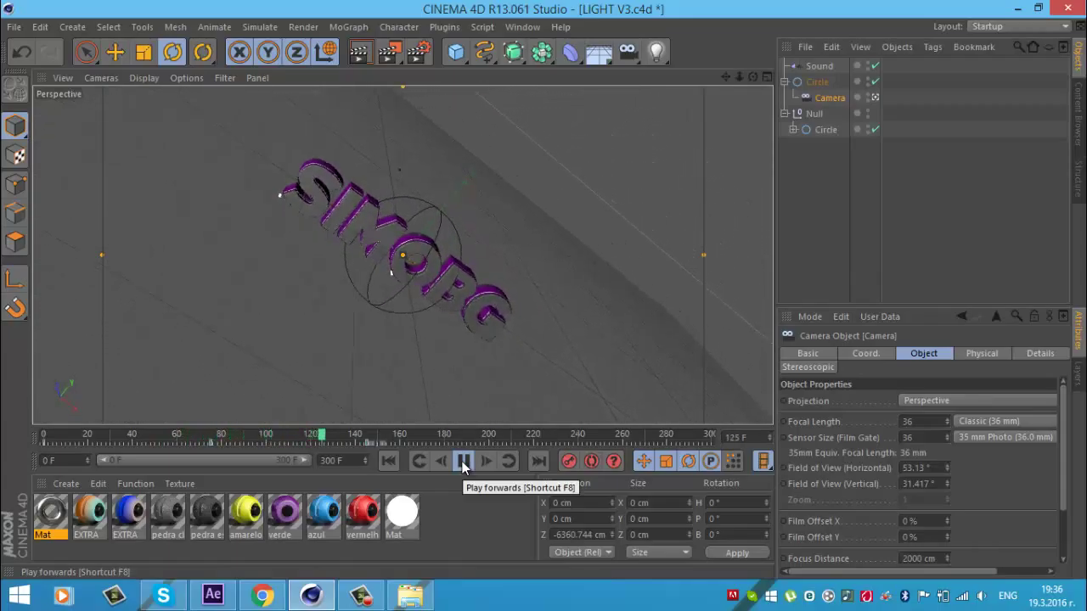
click(464, 461)
click(377, 437)
click(380, 437)
Step: Pull the camera back from the text while stepping through frames 156 to 300
drag(739, 77, 544, 288)
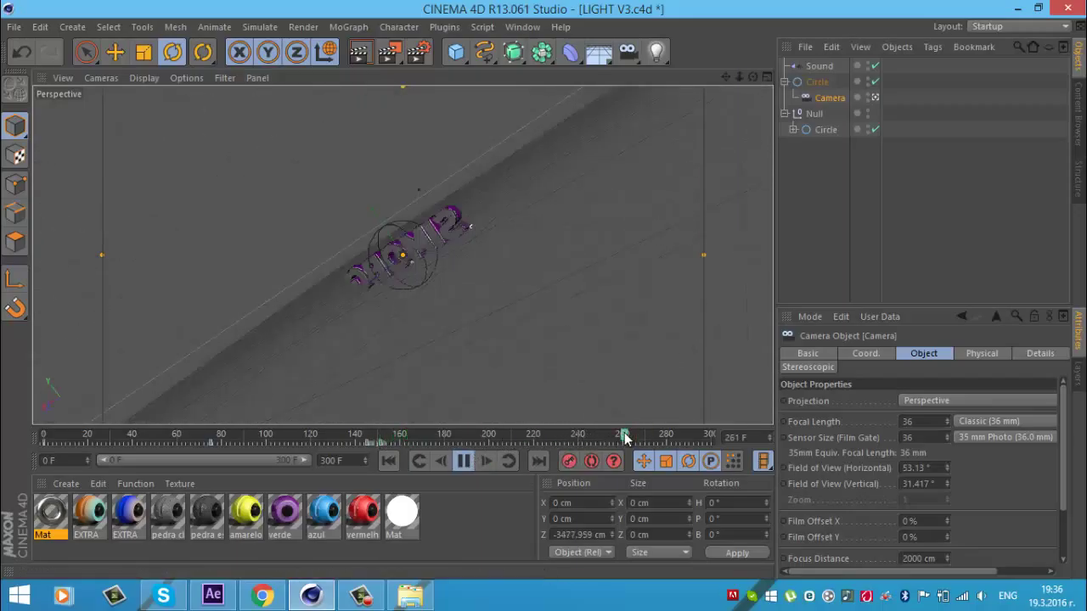
click(463, 461)
click(624, 438)
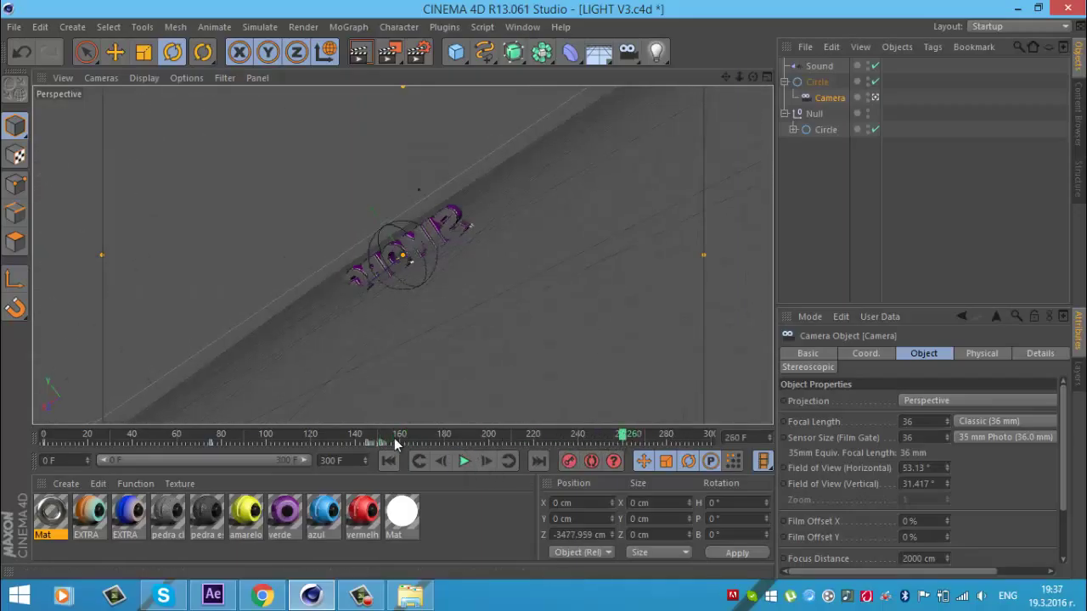
drag(739, 77, 545, 295)
drag(403, 438, 417, 440)
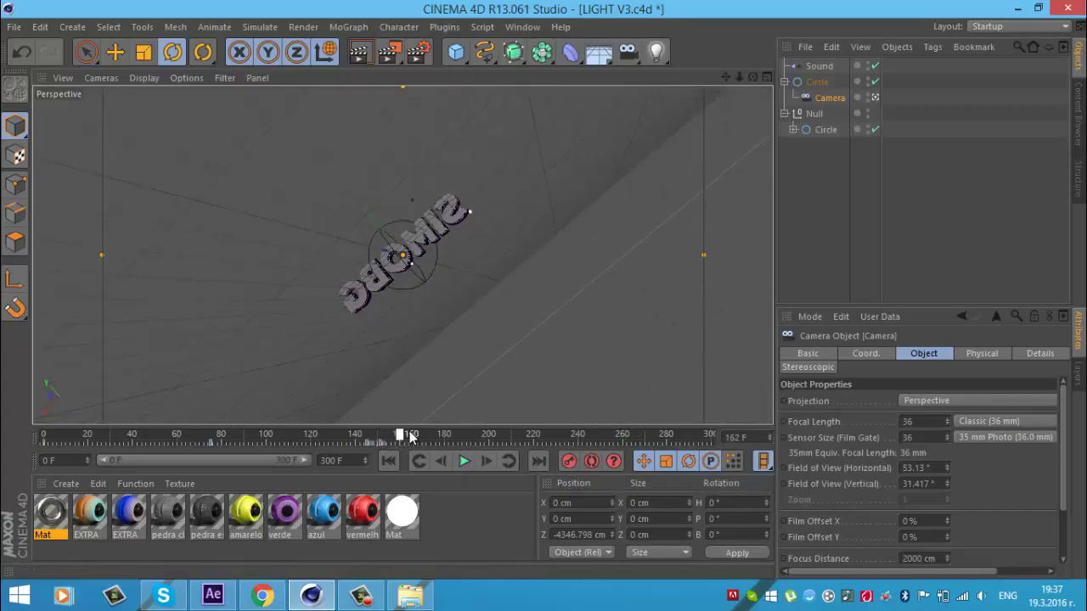
drag(620, 441, 688, 436)
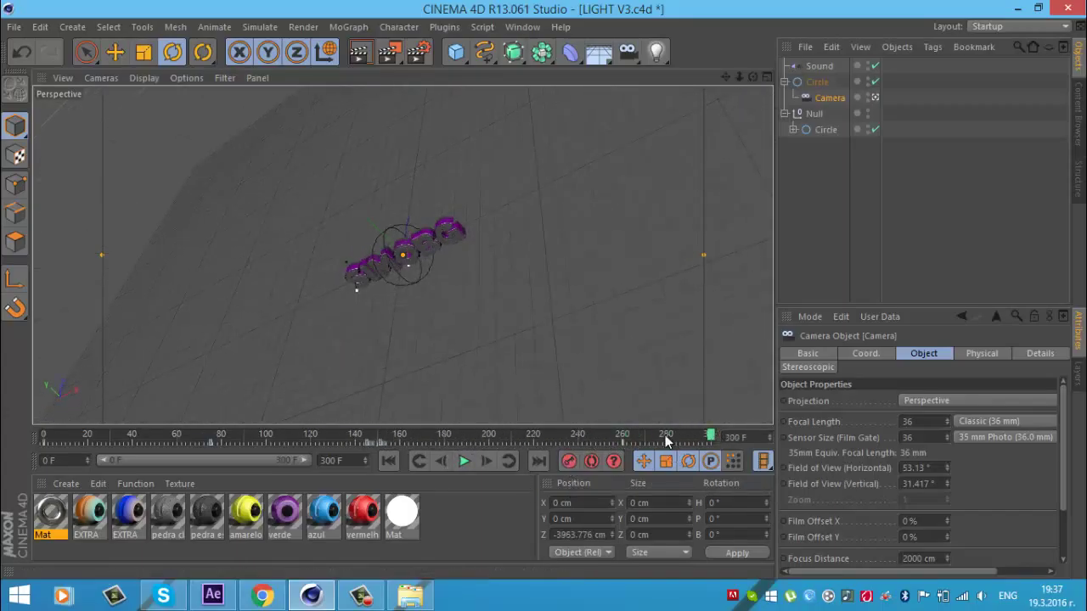
drag(740, 76, 545, 298)
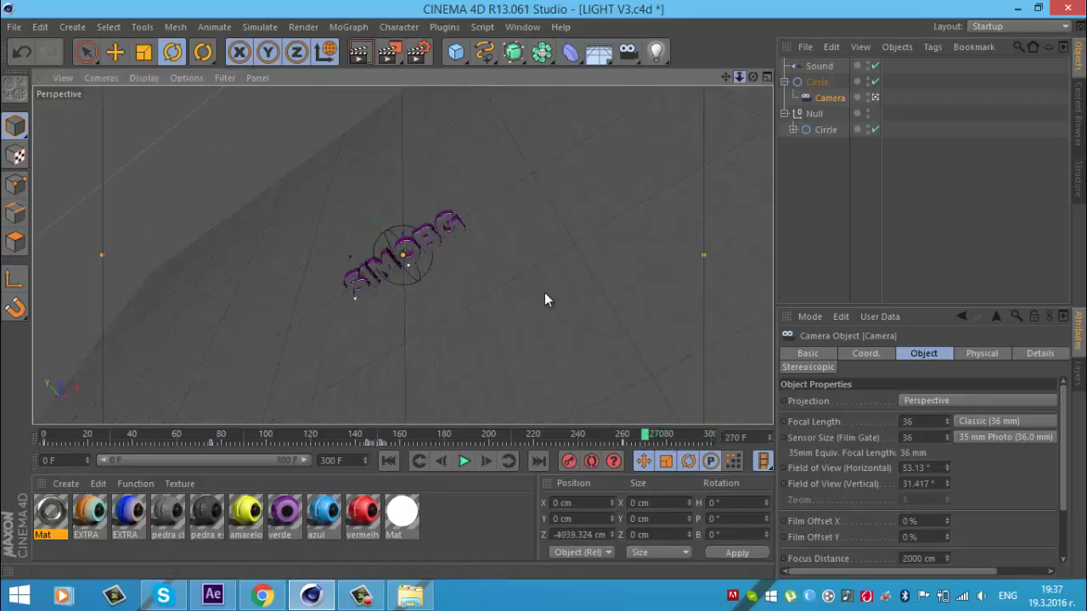
drag(682, 445, 710, 440)
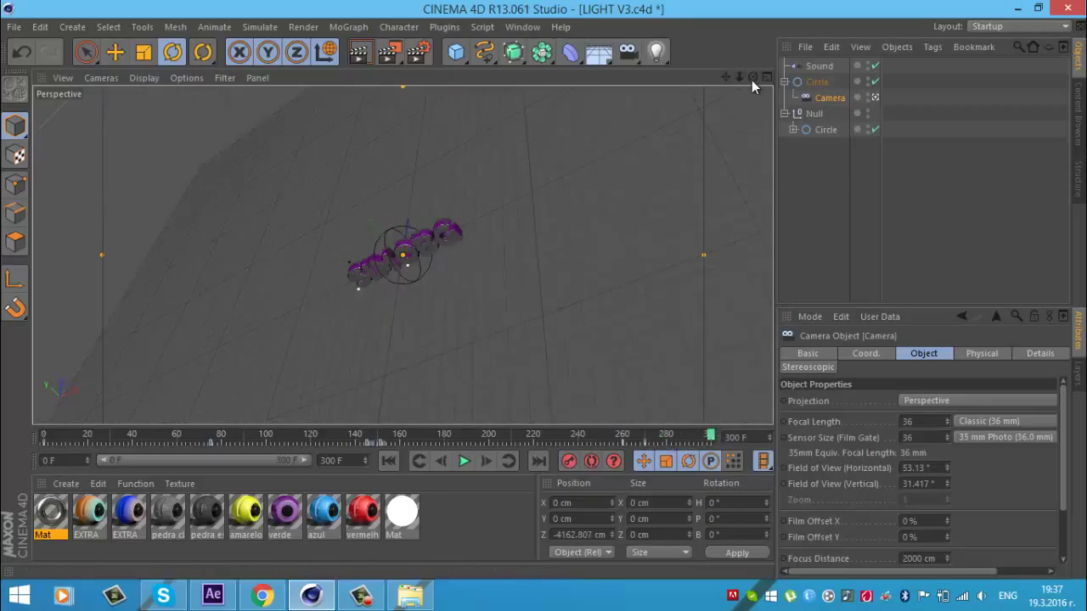
Step: Replay the animation from the start, pause the preview and deselect the camera
click(466, 461)
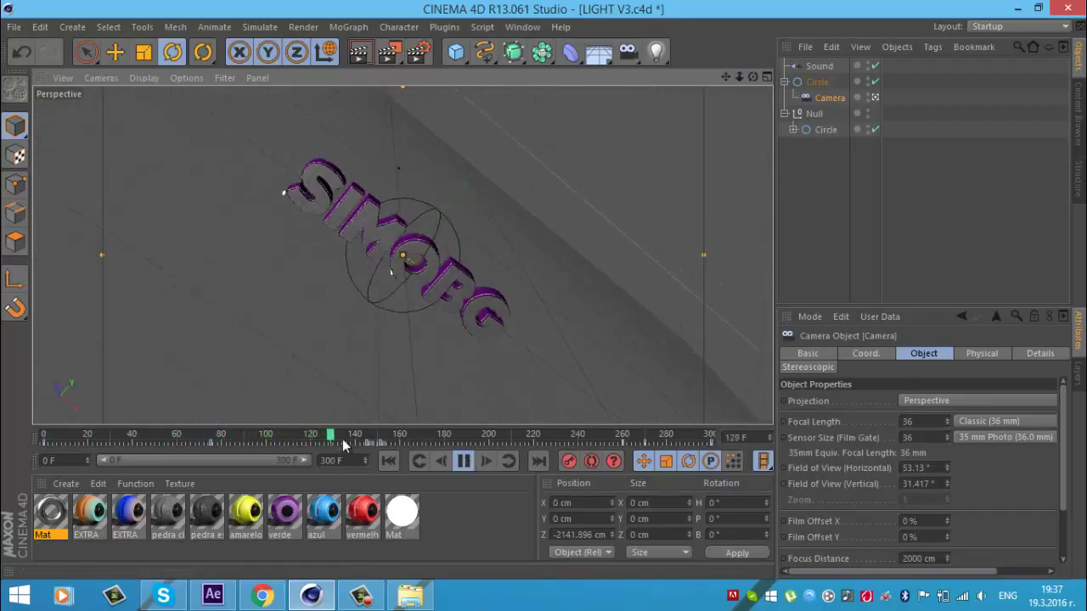
drag(344, 445, 590, 434)
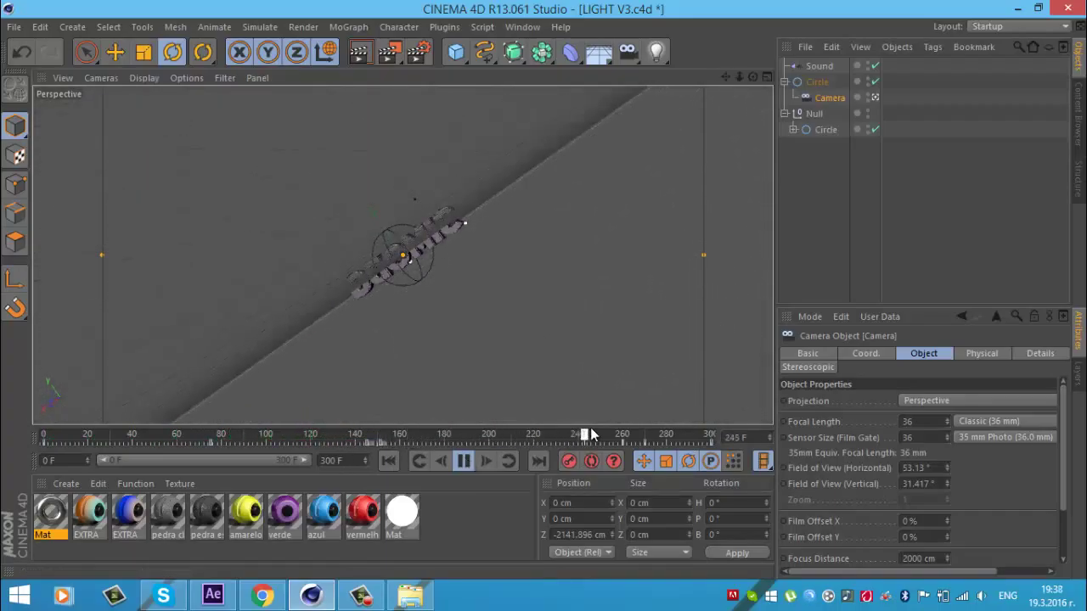
click(469, 463)
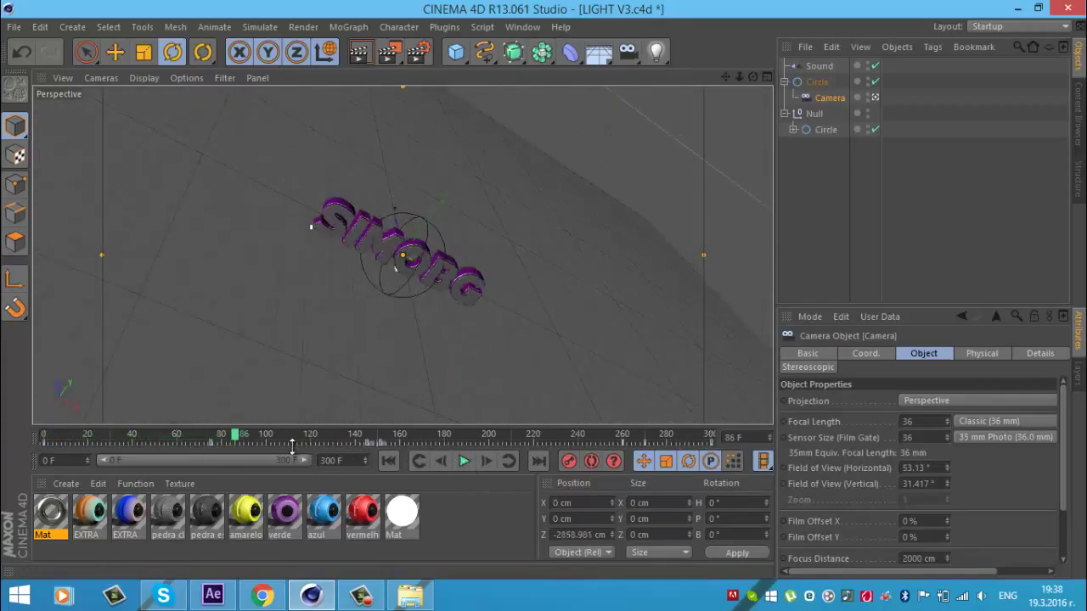
click(762, 299)
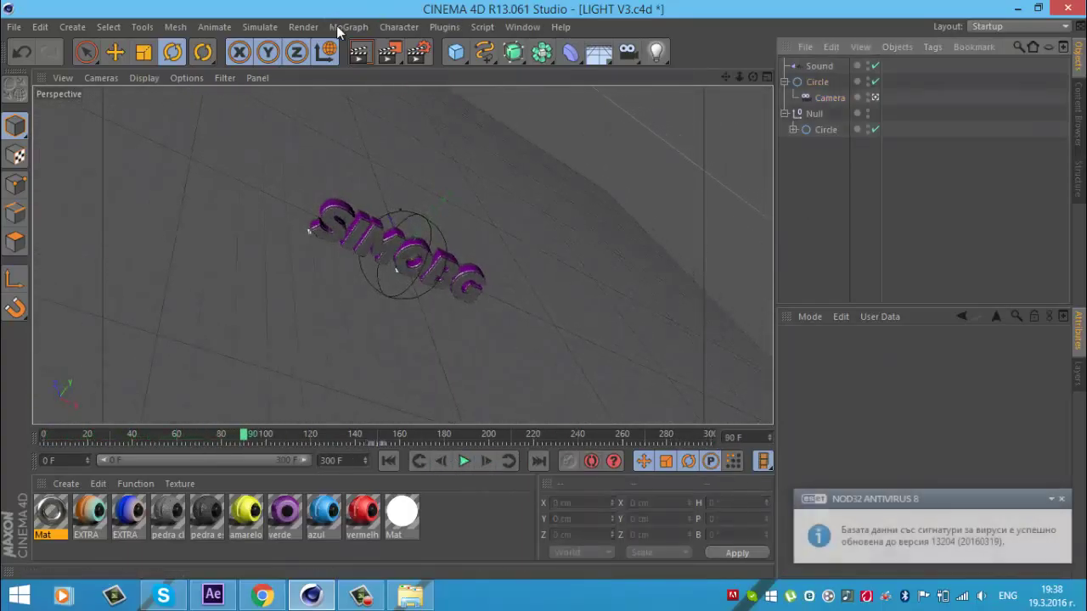
Step: Remove the accidentally added NURBS object and add a Helix spline instead
click(515, 60)
key(Delete)
click(513, 51)
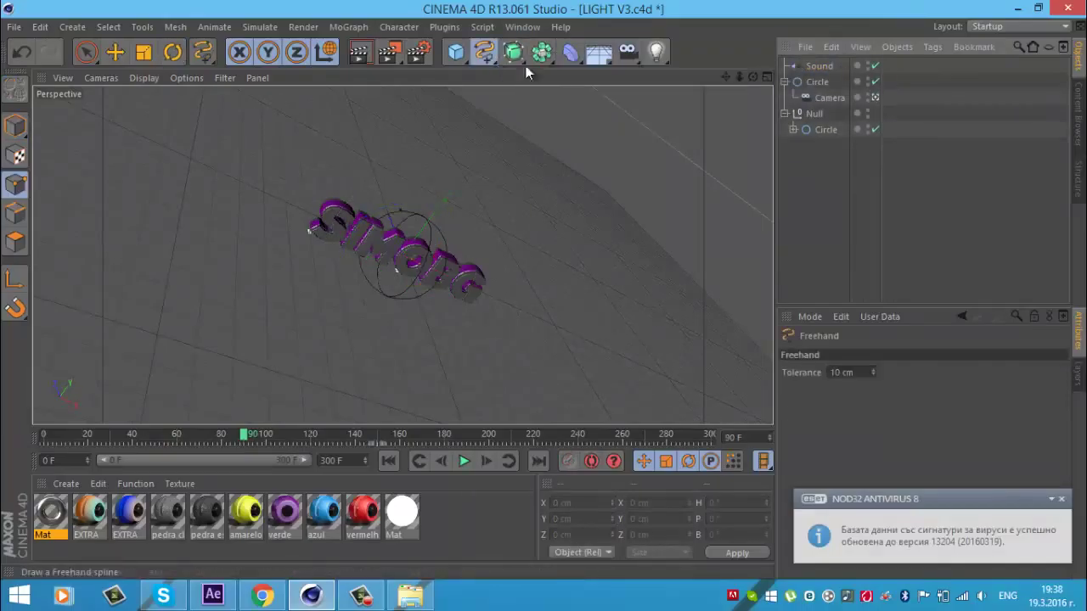
click(456, 51)
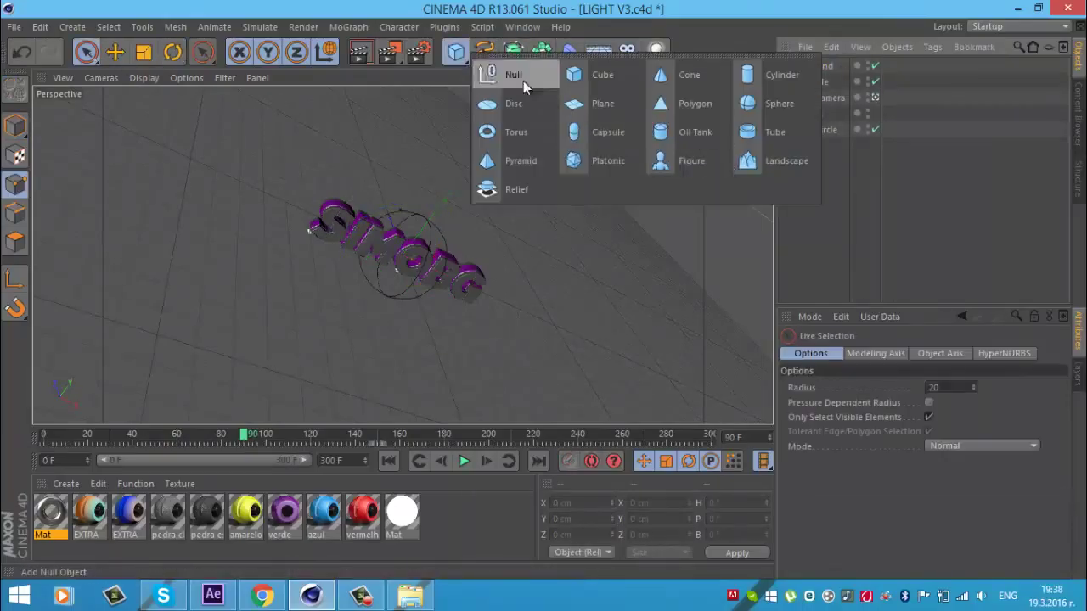
click(484, 51)
click(527, 132)
Step: Tilt the helix about 52 degrees and reposition it in the scene
click(173, 52)
drag(399, 238, 472, 297)
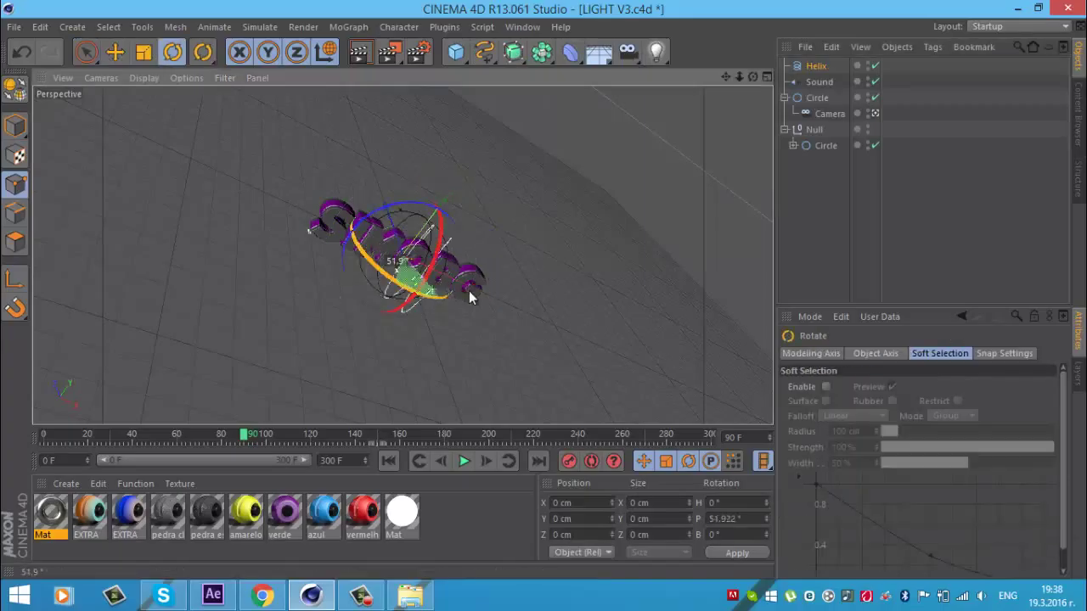
click(115, 52)
drag(373, 255, 353, 236)
Step: Set the helix Height to 7010 cm and End Angle to 1100°
click(875, 114)
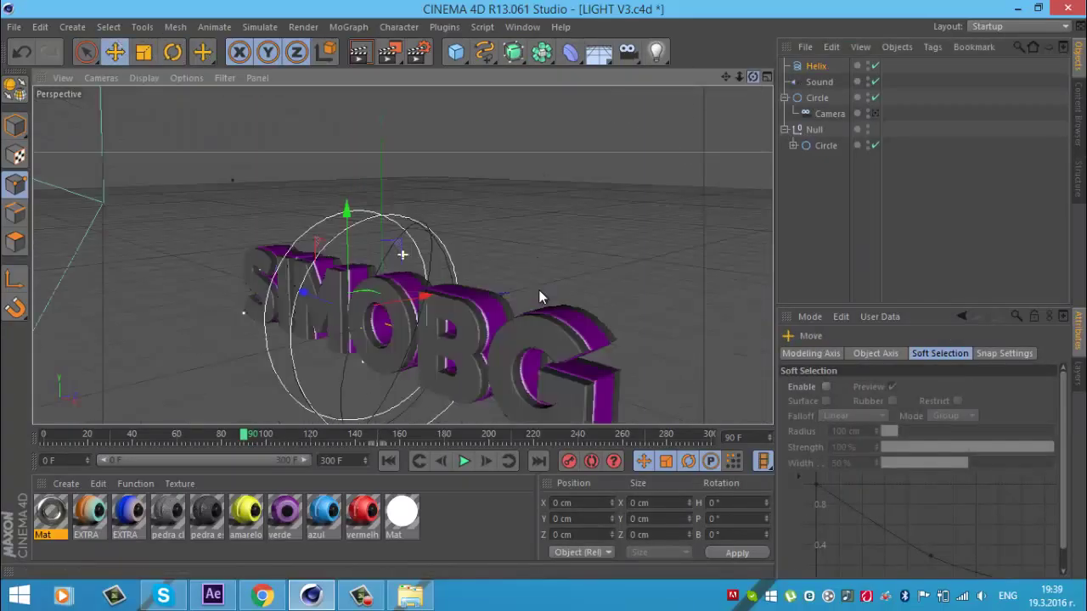
alt+drag(538, 290, 544, 294)
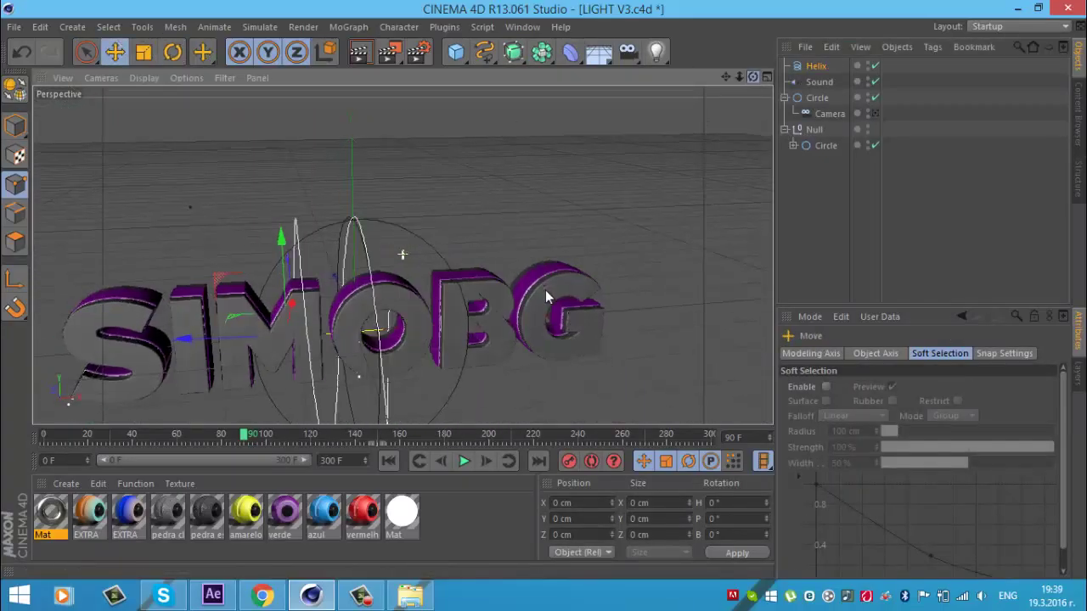
click(830, 113)
click(820, 82)
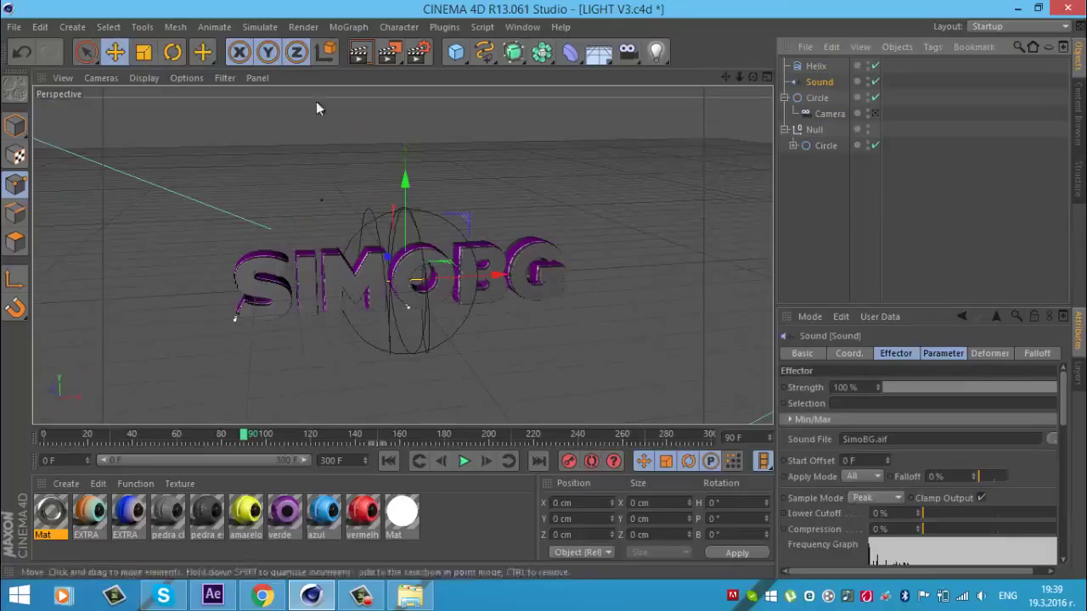
click(815, 65)
double_click(891, 467)
text(50)
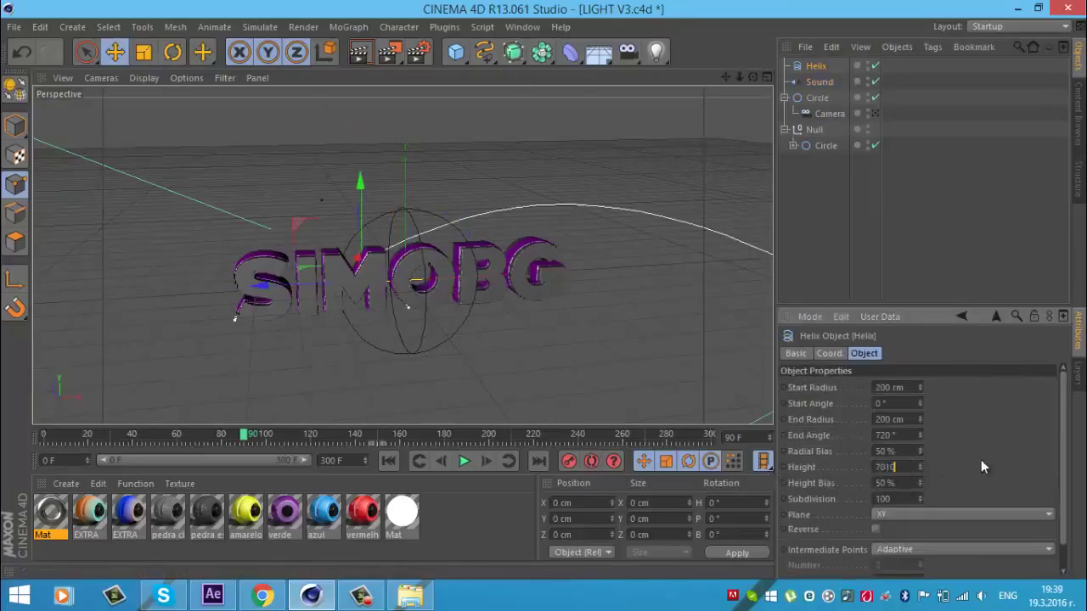
click(115, 52)
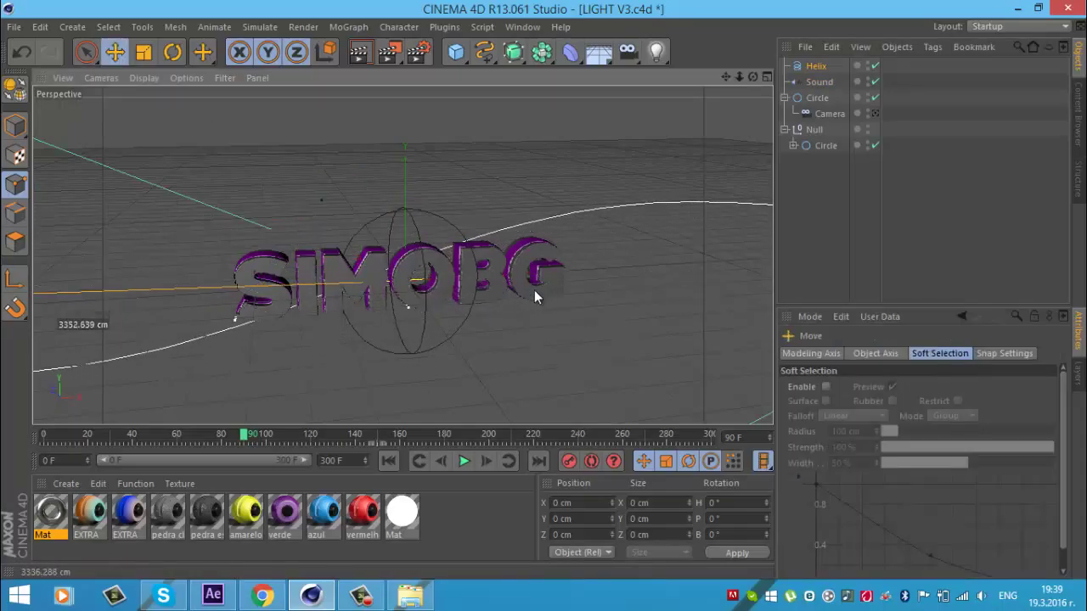
click(815, 66)
click(887, 435)
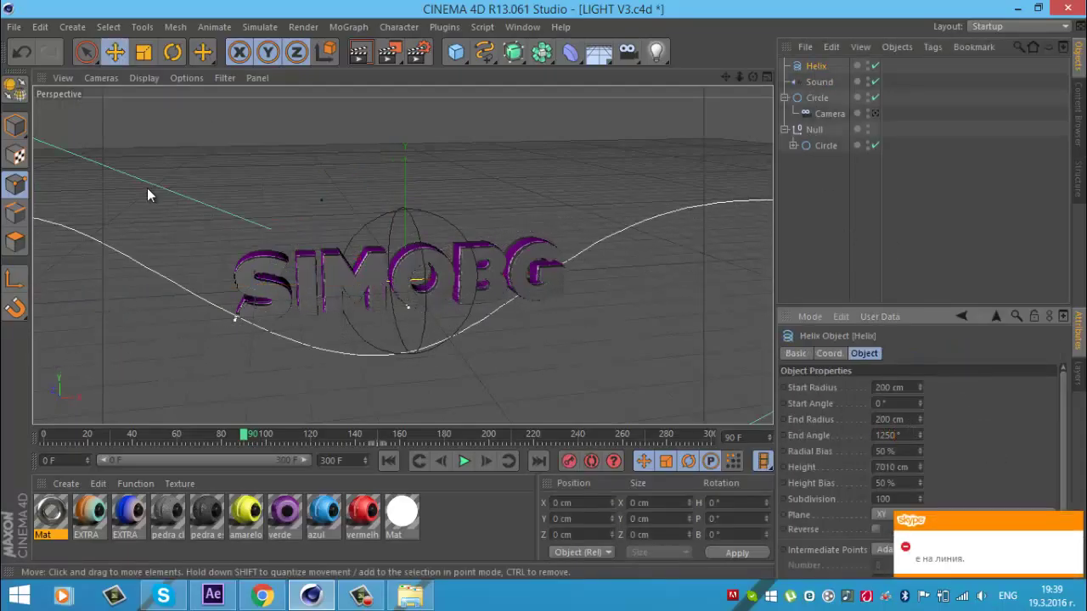
key(Up)
key(Up)
key(Up)
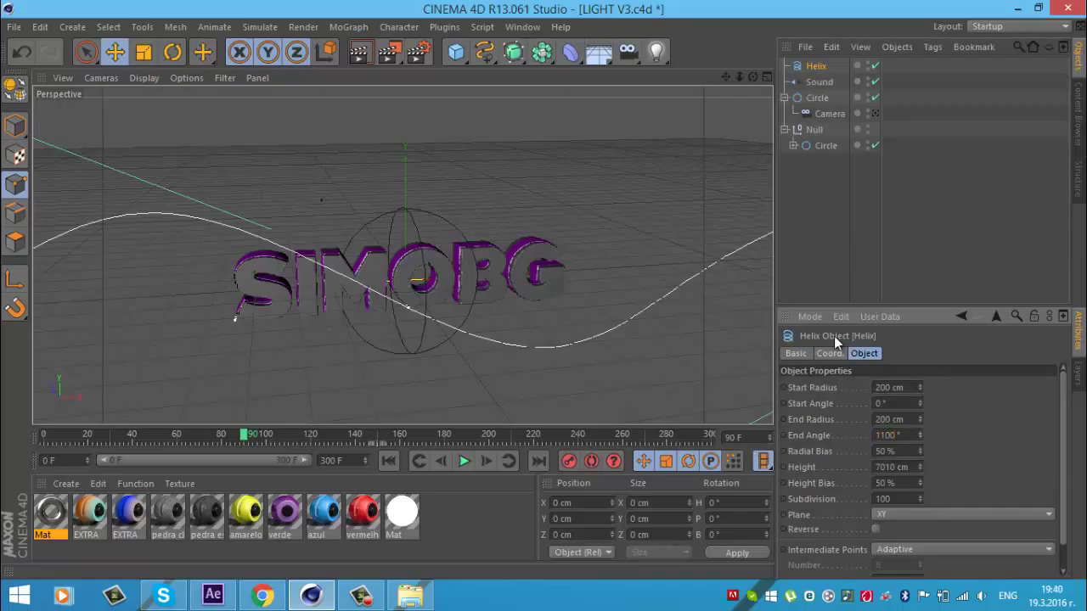
click(484, 52)
Step: Add a Sweep NURBS and a Rectangle spline, nesting Rectangle and Helix under the sweep
click(513, 52)
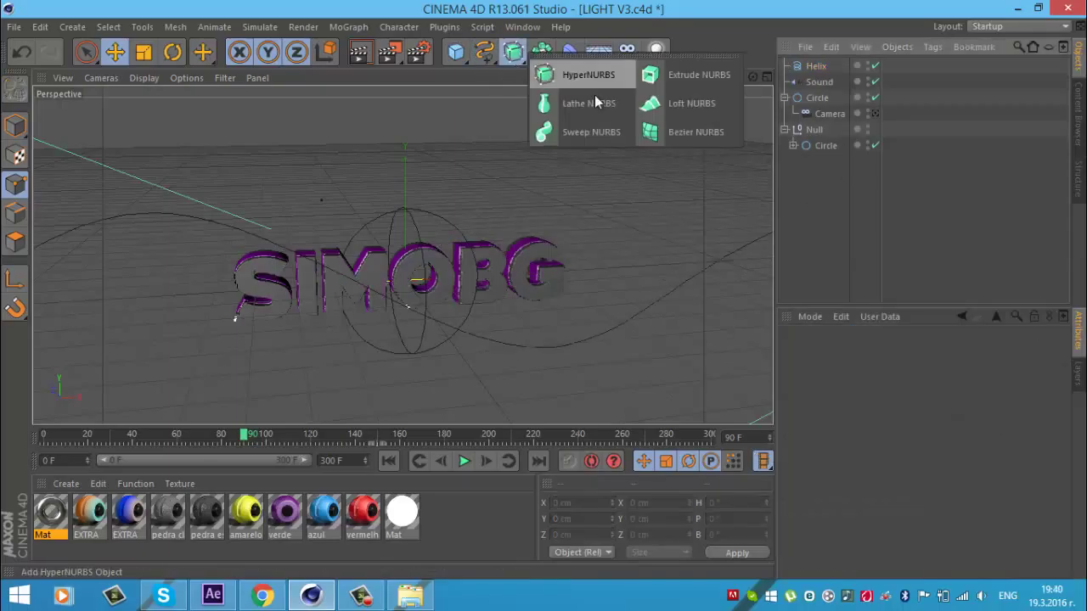
click(583, 129)
click(485, 51)
click(639, 161)
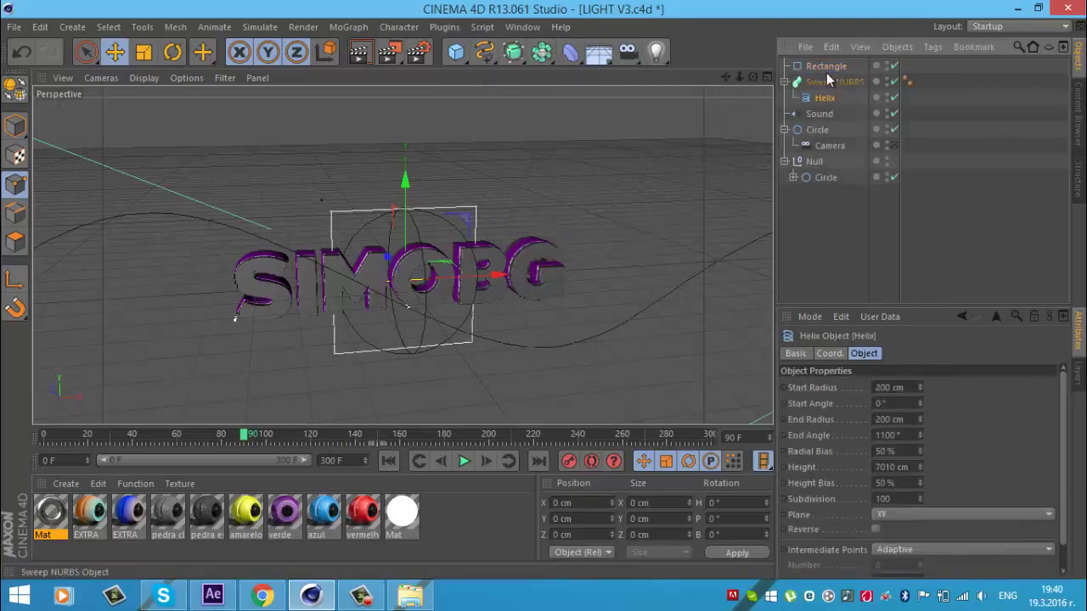
drag(826, 73, 837, 83)
Step: Set the Rectangle profile to 10 × 10 cm
click(891, 387)
text(10)
key(Tab)
text(10)
key(Return)
Step: Add a PolyFX object and a Random effector, discarding a mistaken Shader effector
click(348, 27)
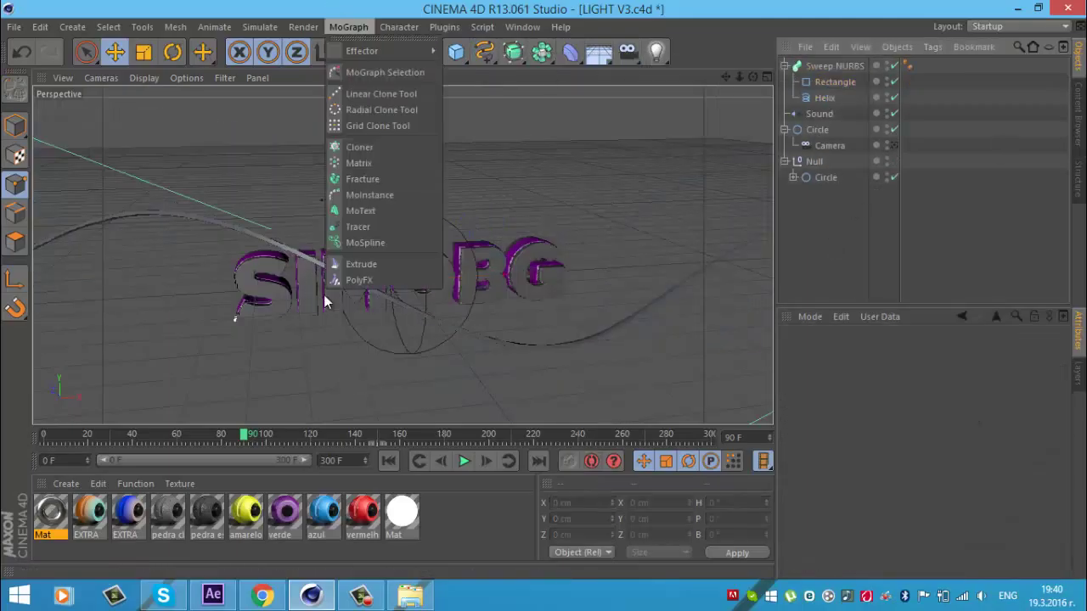
click(365, 278)
click(346, 27)
mouse_move(362, 51)
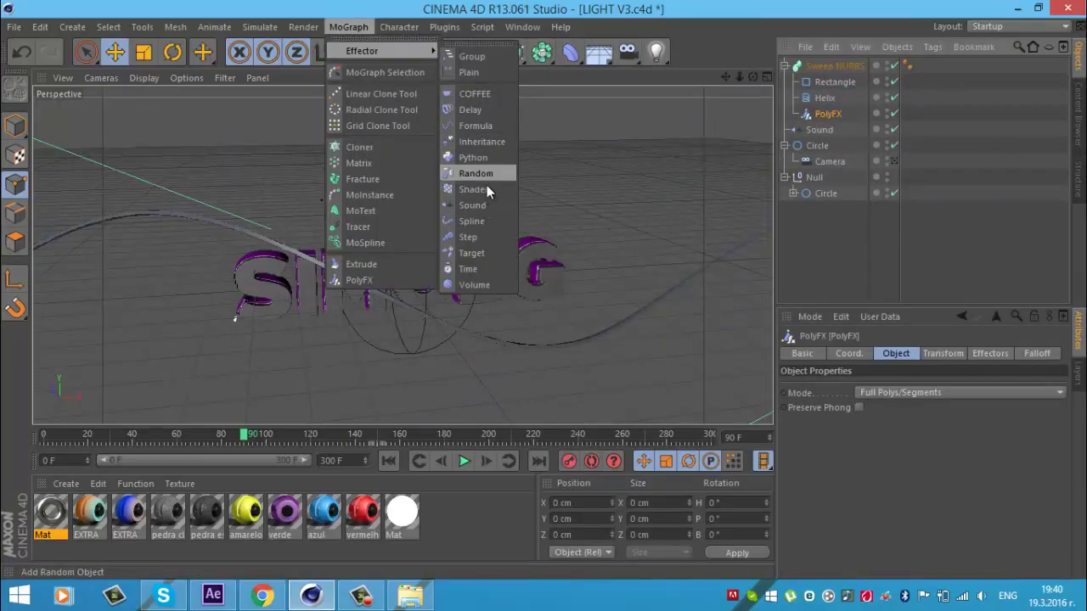
click(480, 190)
click(989, 354)
click(803, 354)
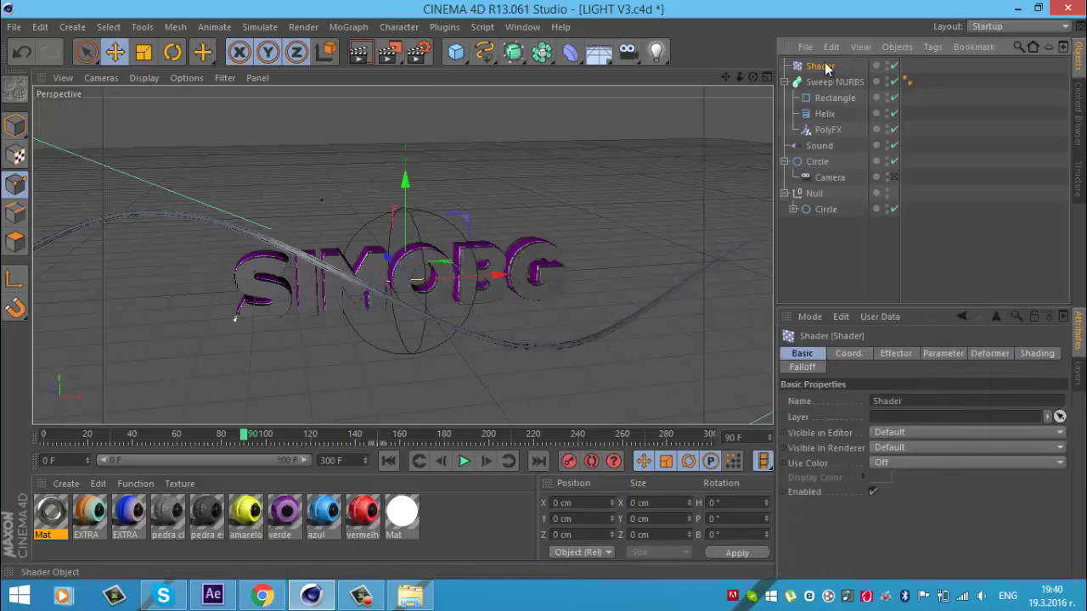
key(ctrl+z)
click(348, 26)
click(476, 173)
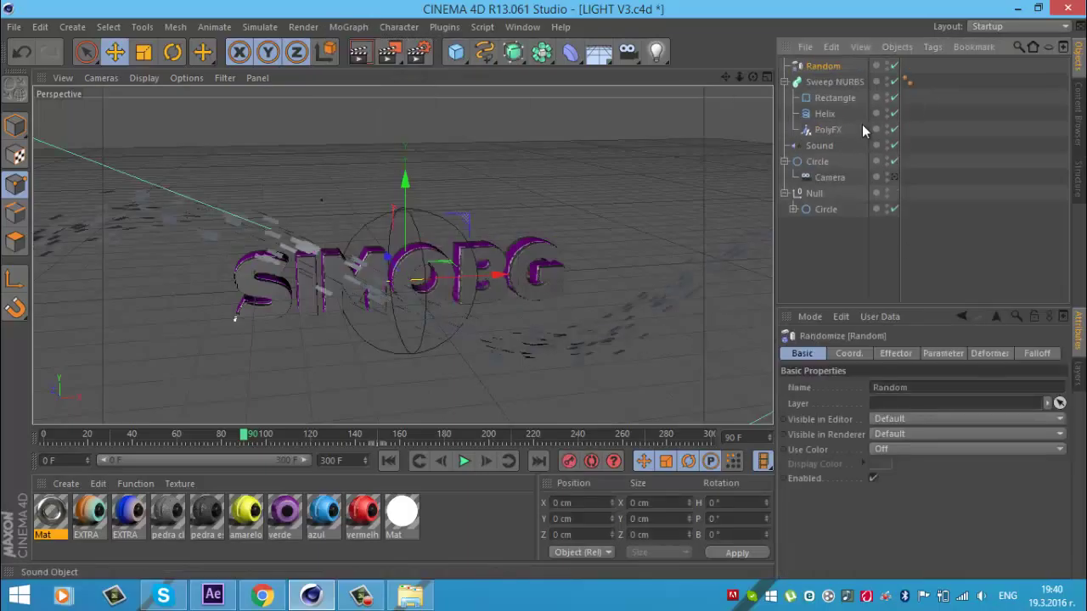
Step: Set the Sweep NURBS End Growth to 0 % and preview the animation
click(834, 249)
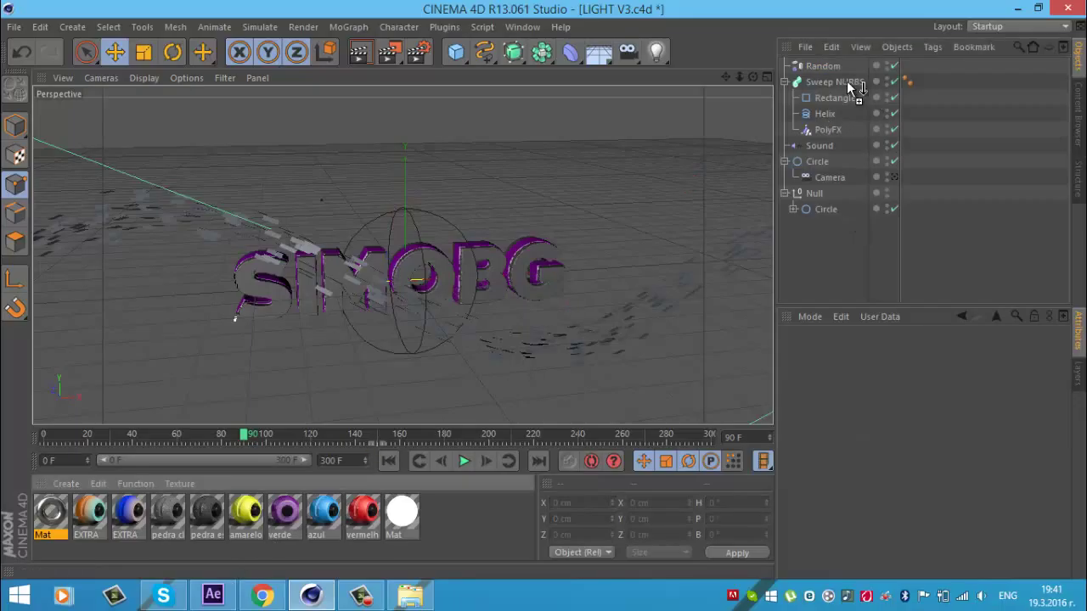
click(841, 82)
click(863, 353)
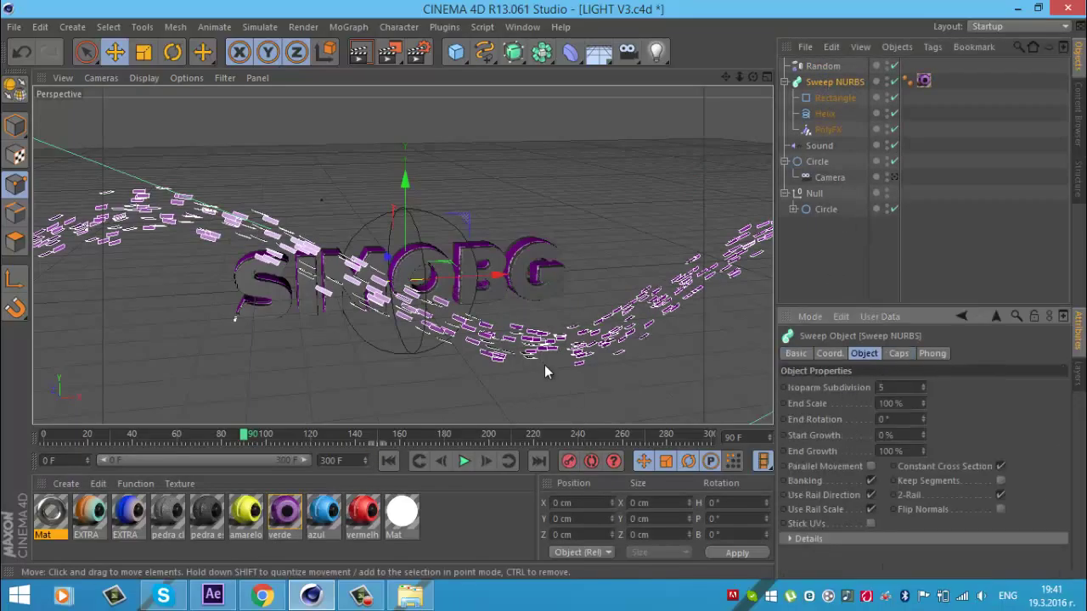
text(0)
key(Return)
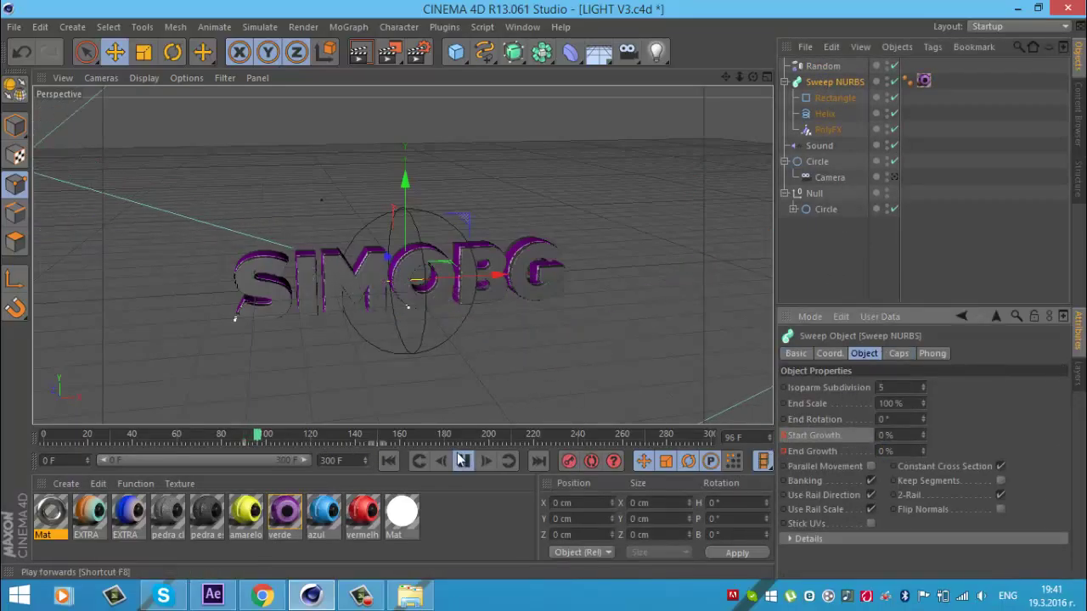
click(463, 461)
click(462, 460)
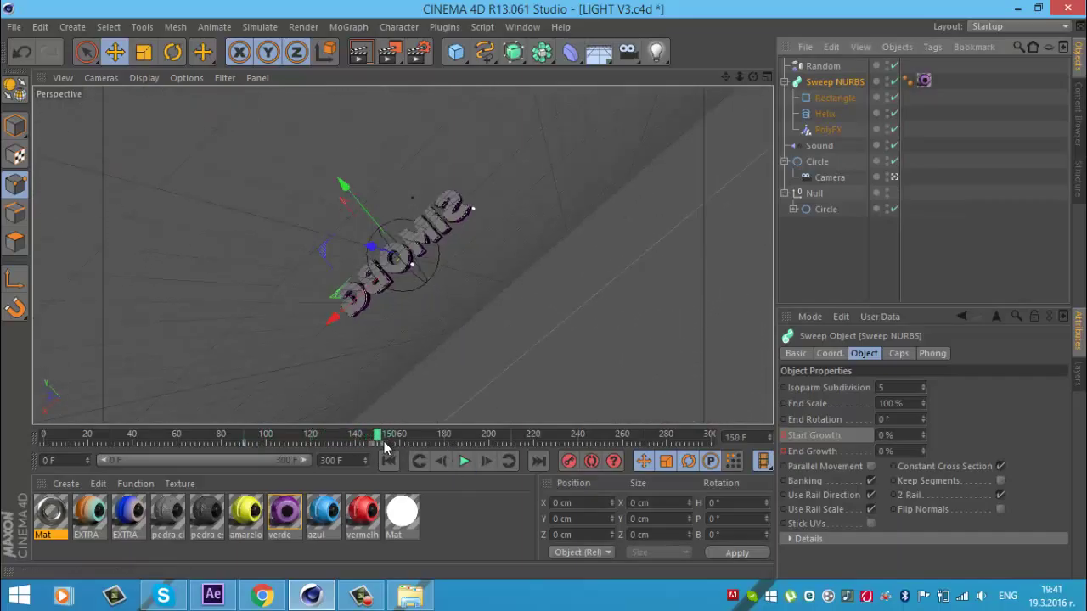
Step: Keyframe the Sweep's End Growth at 100 % around frame 145
drag(385, 448, 366, 439)
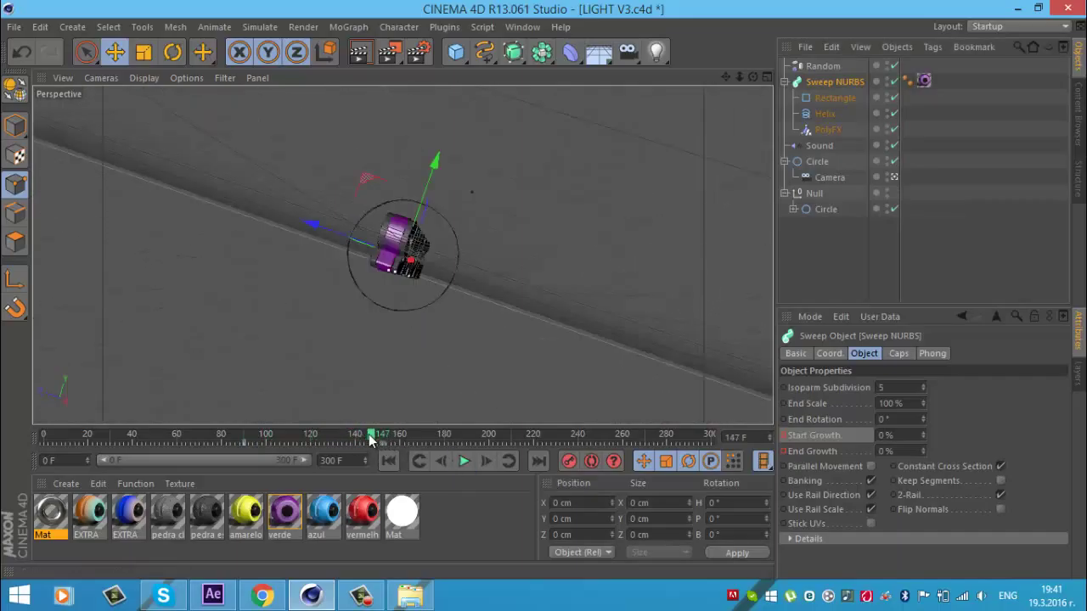
double_click(919, 450)
text(100)
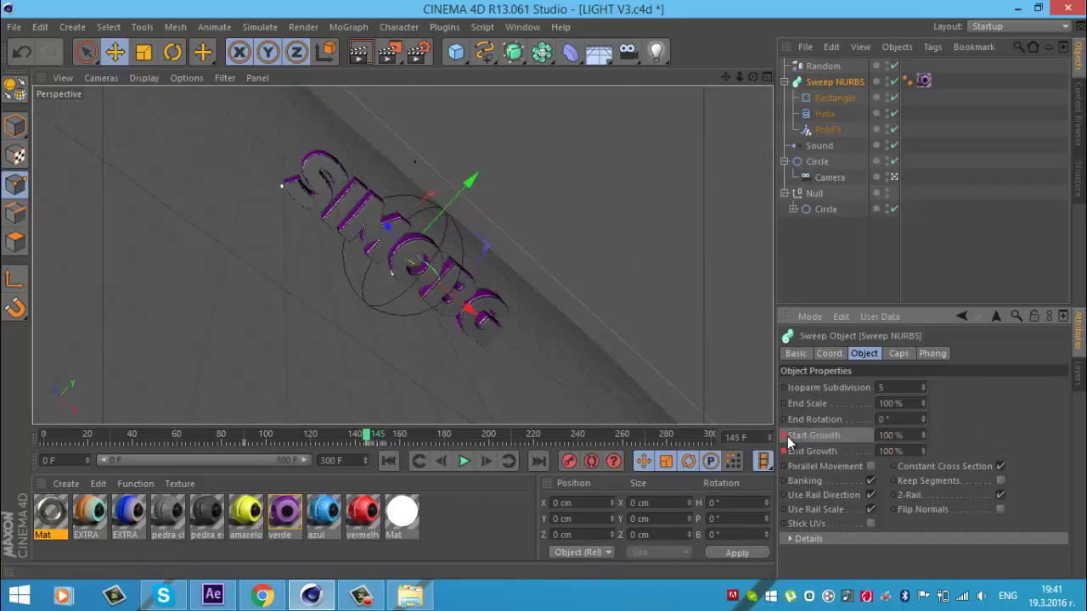
key(f)
key(f)
key(f)
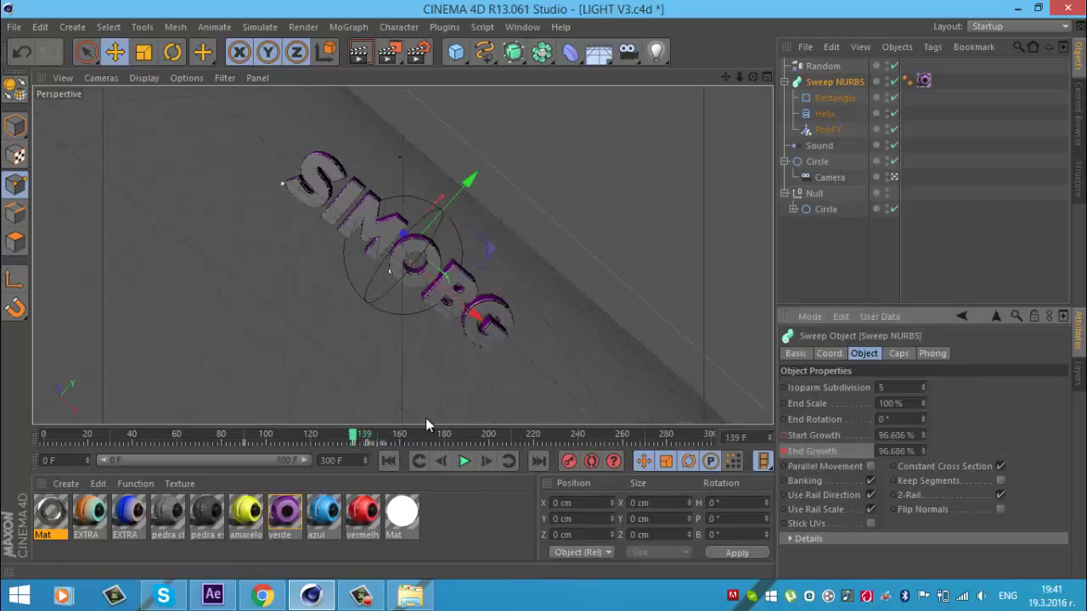
Step: Play back the growing shard ribbon and view it through the scene camera
click(464, 461)
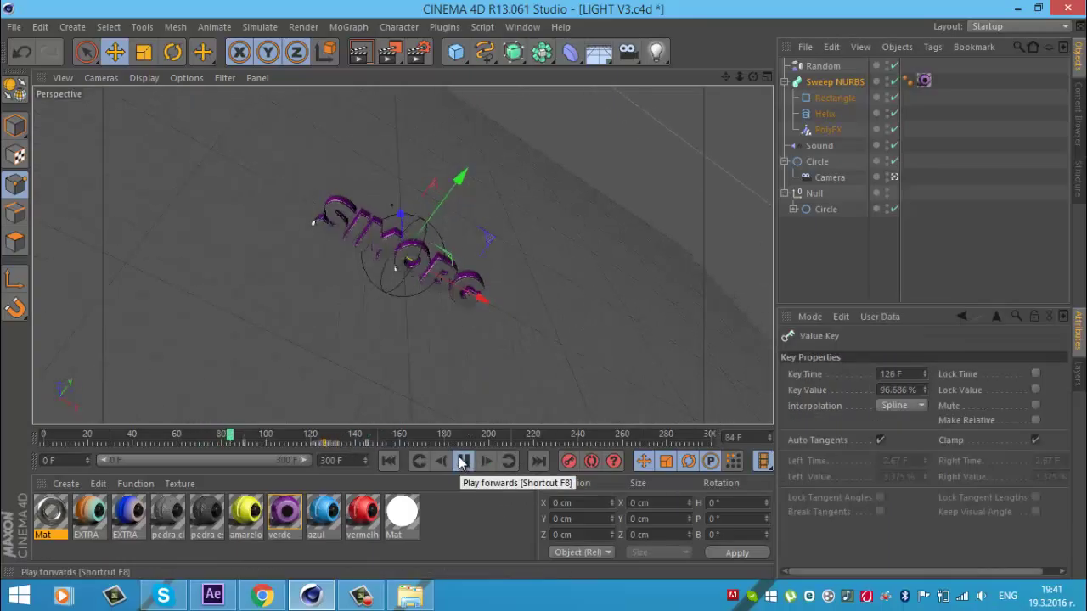
click(754, 281)
click(356, 434)
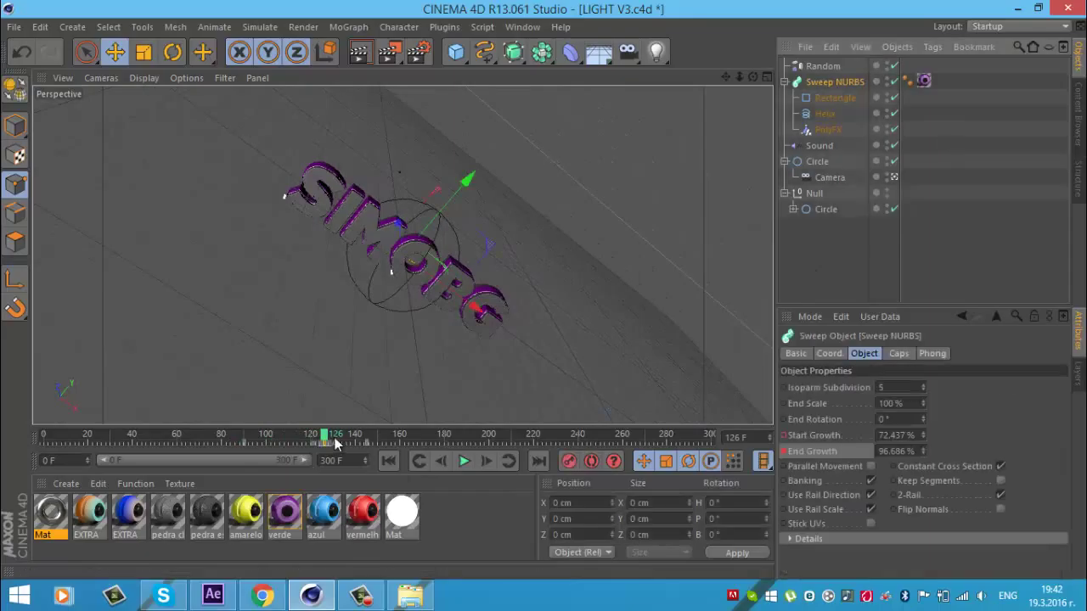
click(246, 435)
click(464, 461)
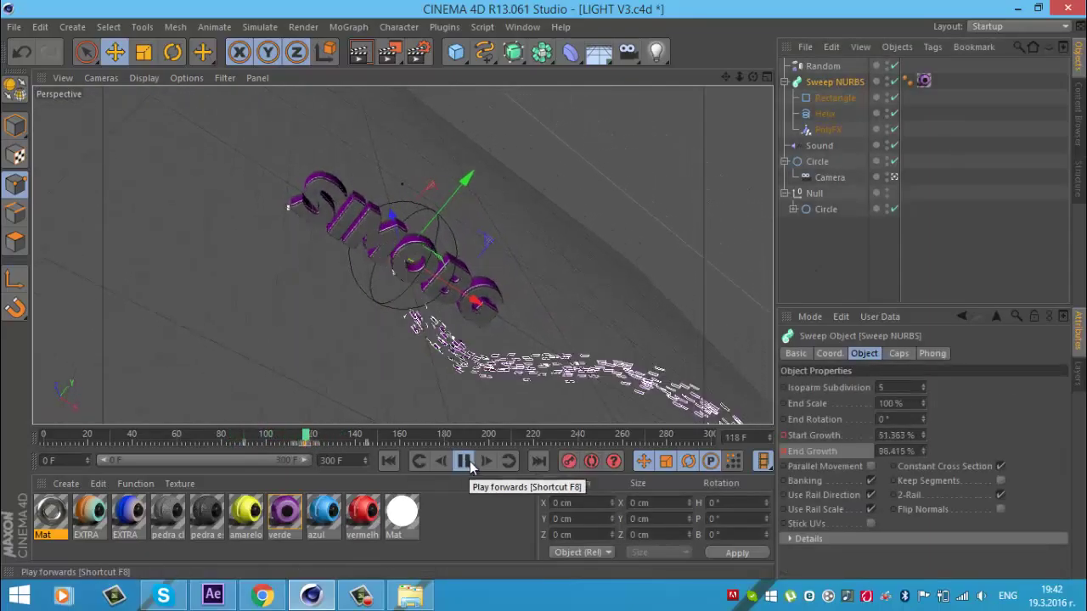
click(463, 461)
click(836, 277)
click(259, 435)
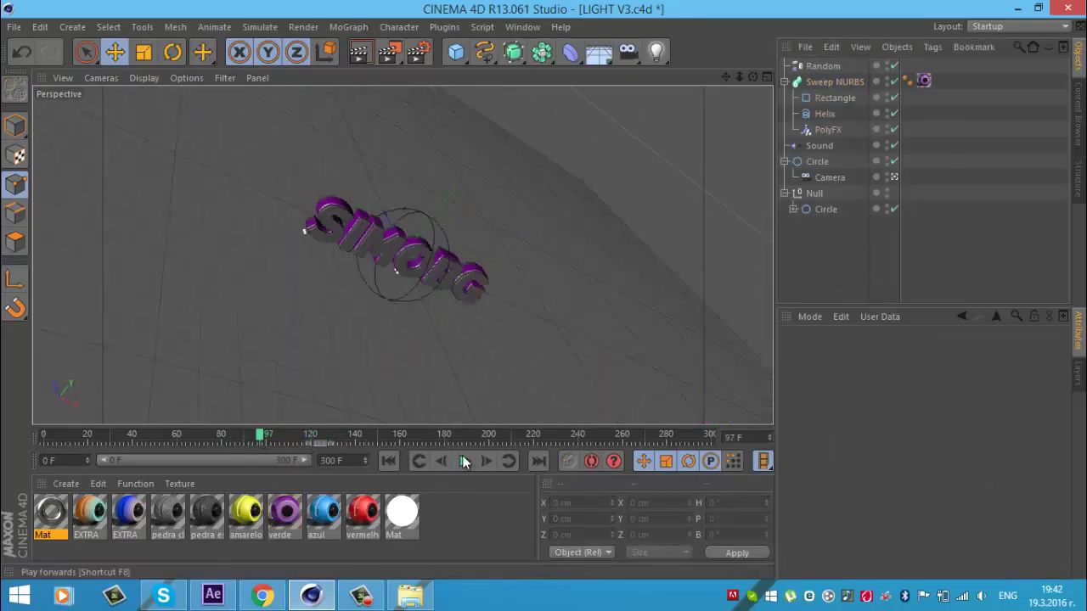
click(464, 461)
drag(747, 75, 544, 290)
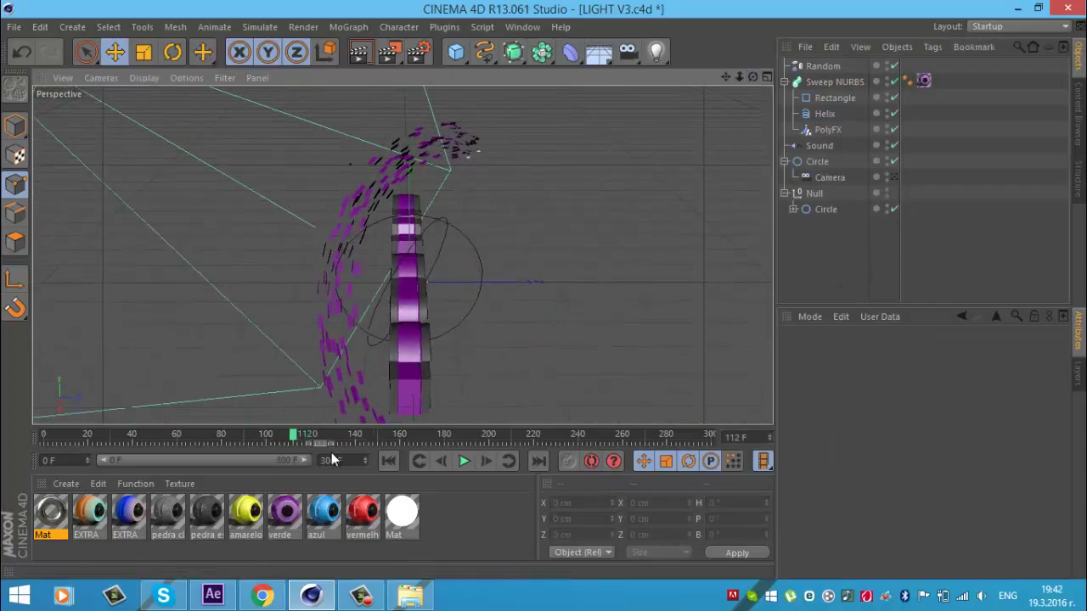
click(894, 177)
Step: Group the Random effector and Sweep NURBS under a new null and duplicate it
click(828, 80)
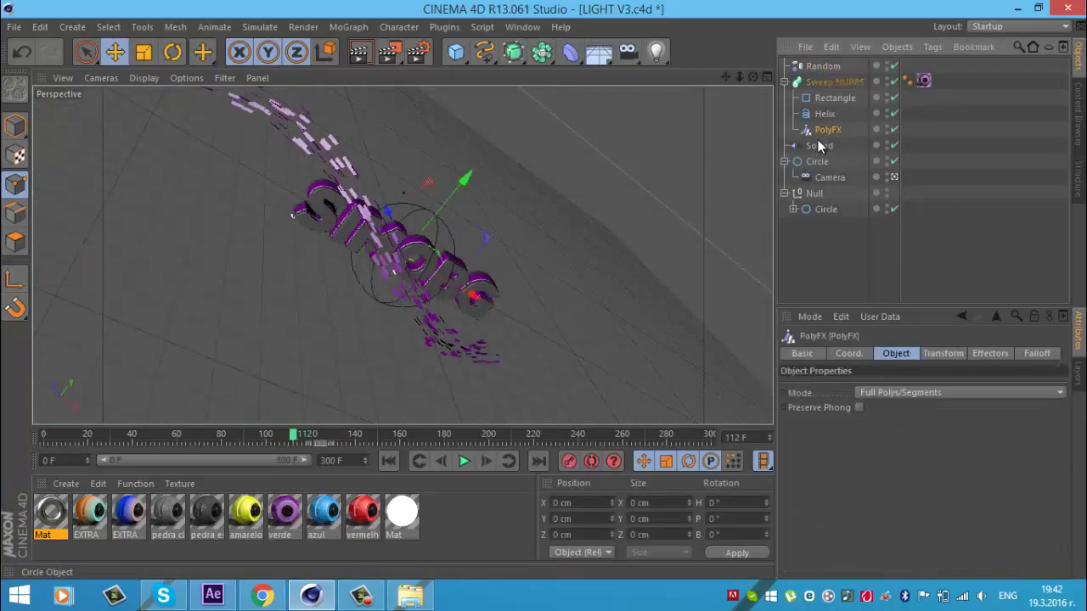
ctrl+click(823, 66)
right_click(822, 65)
click(900, 439)
key(ctrl+c)
key(ctrl+v)
Step: Try turning the copied trail in heading, undo it, and replay the trails
key(r)
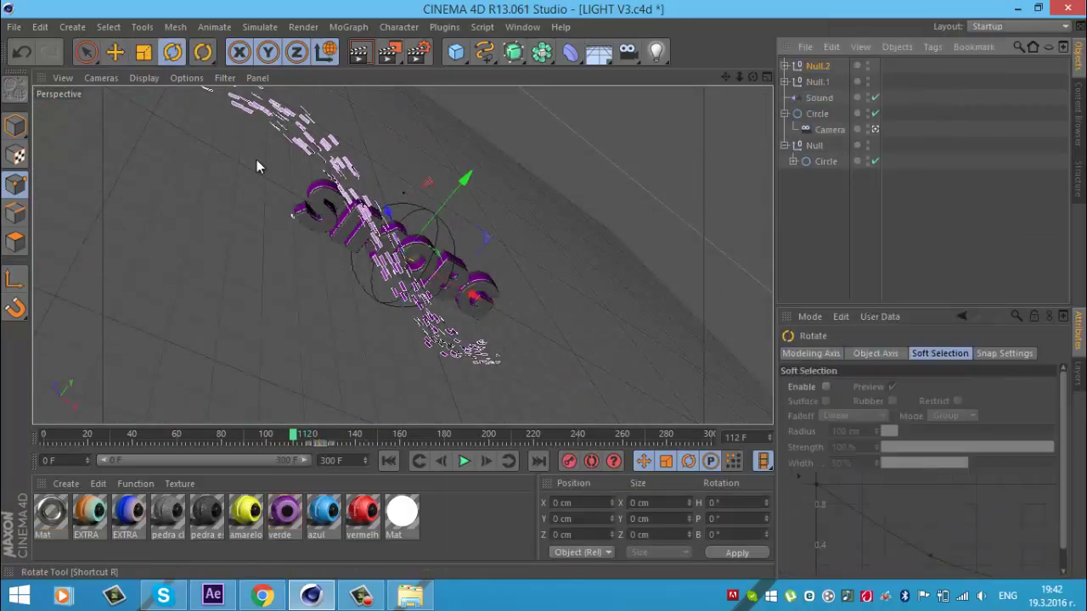
drag(424, 284, 409, 185)
key(ctrl+z)
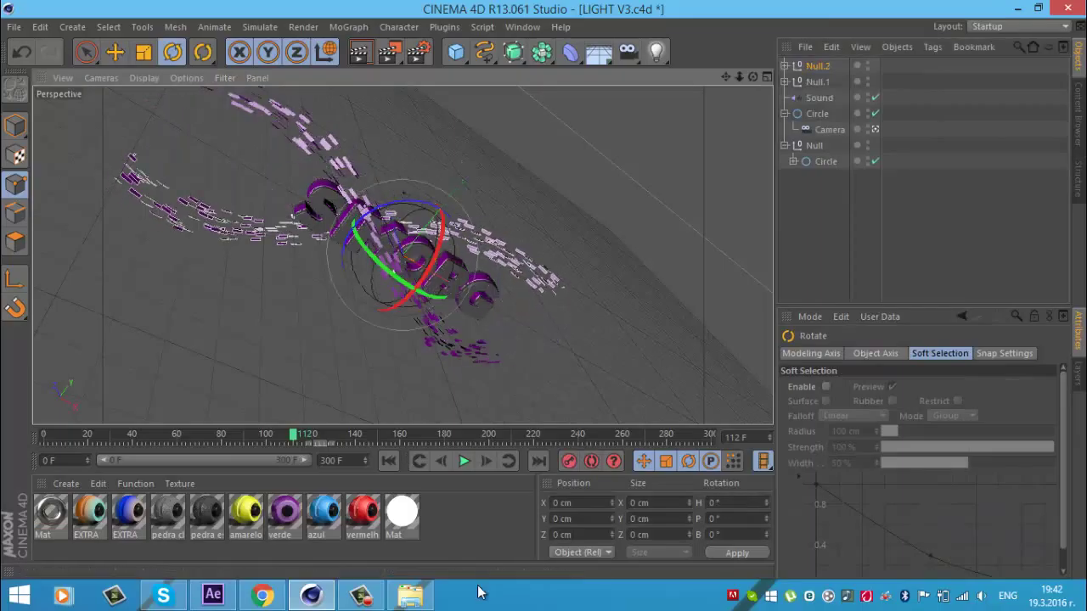
click(831, 192)
click(388, 460)
click(463, 461)
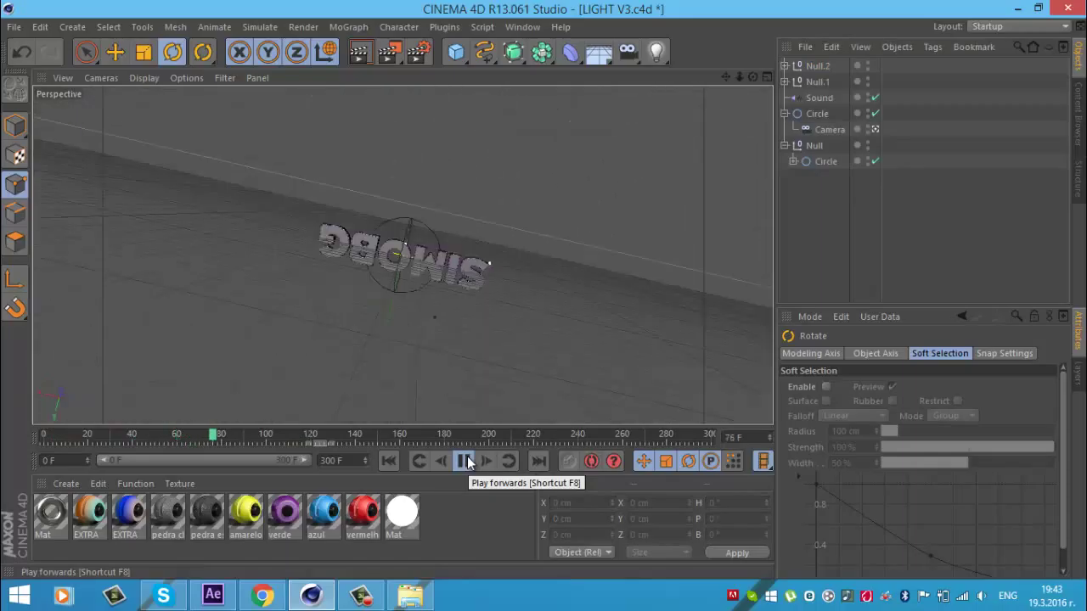
click(467, 461)
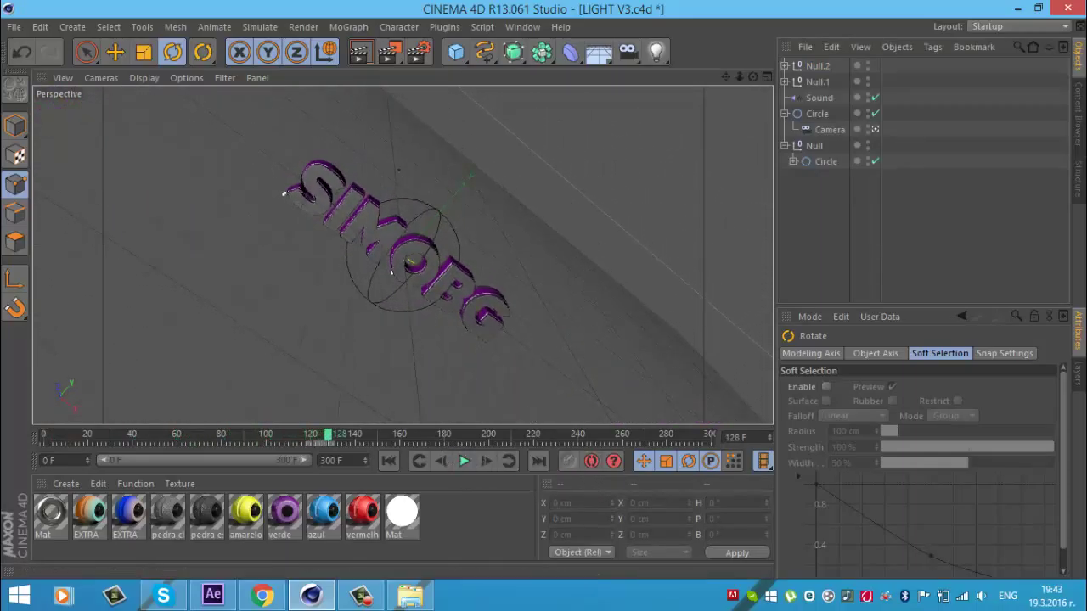
Step: At frame 108, tilt Null.1 and Null.2 in pitch, duplicate them, and replay
click(288, 433)
ctrl+click(818, 66)
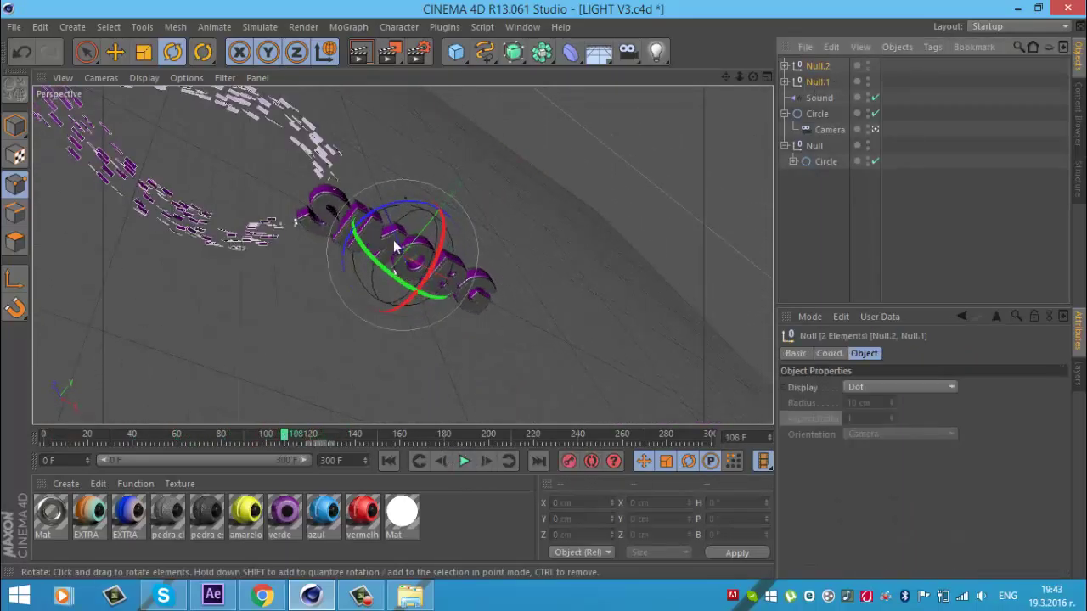
mouse_move(386, 255)
mouse_down()
mouse_move(378, 270)
mouse_move(521, 252)
mouse_up()
key(ctrl+c)
key(ctrl+v)
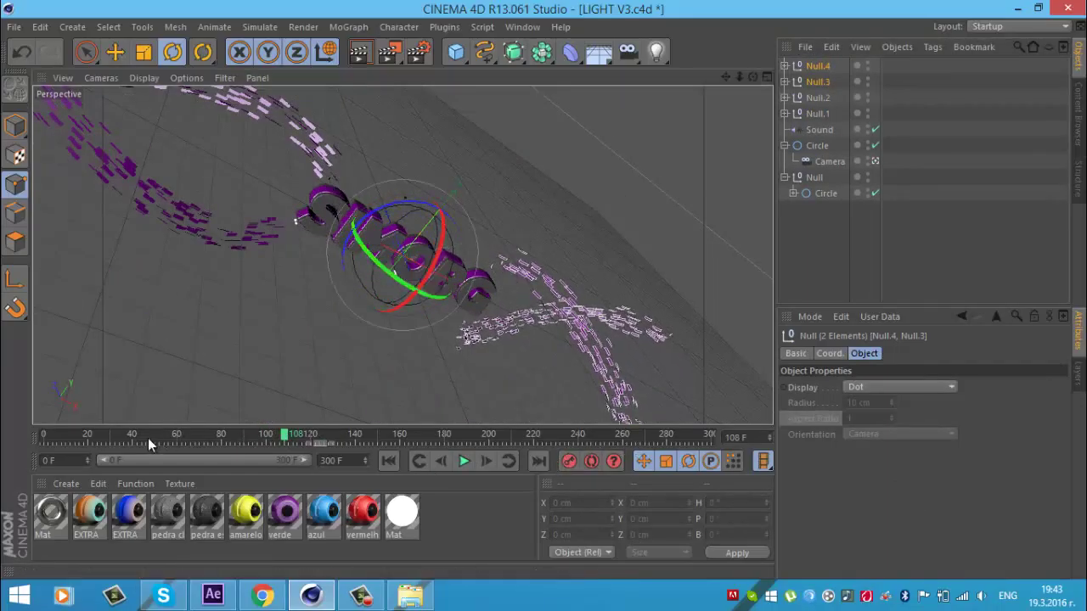
key(shift+f)
key(F8)
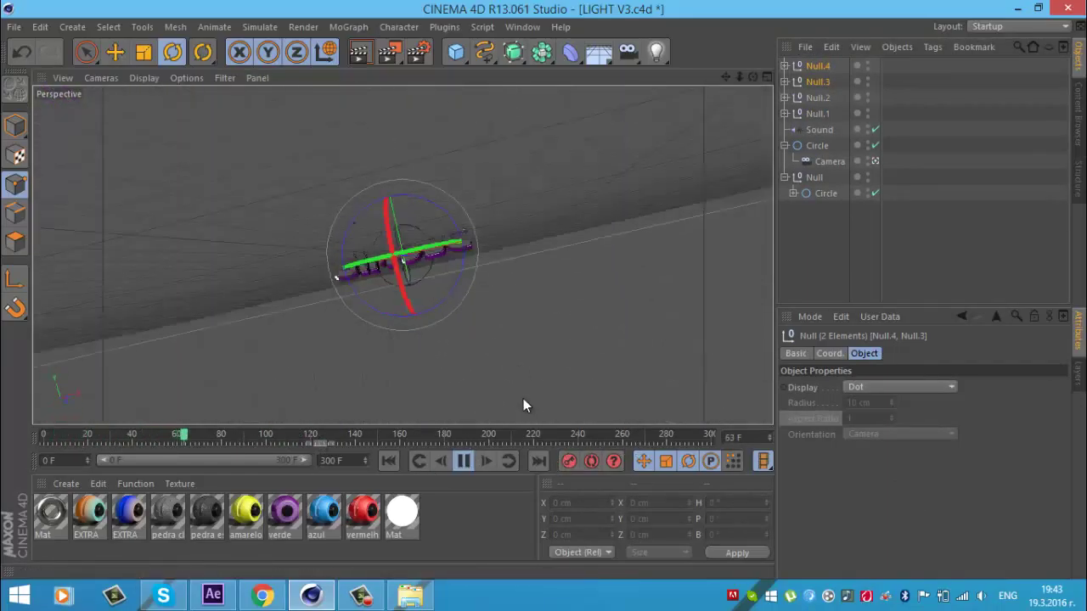
key(F8)
Step: Delete the extra nulls Null.3 and Null.2 and replay the animation
key(Delete)
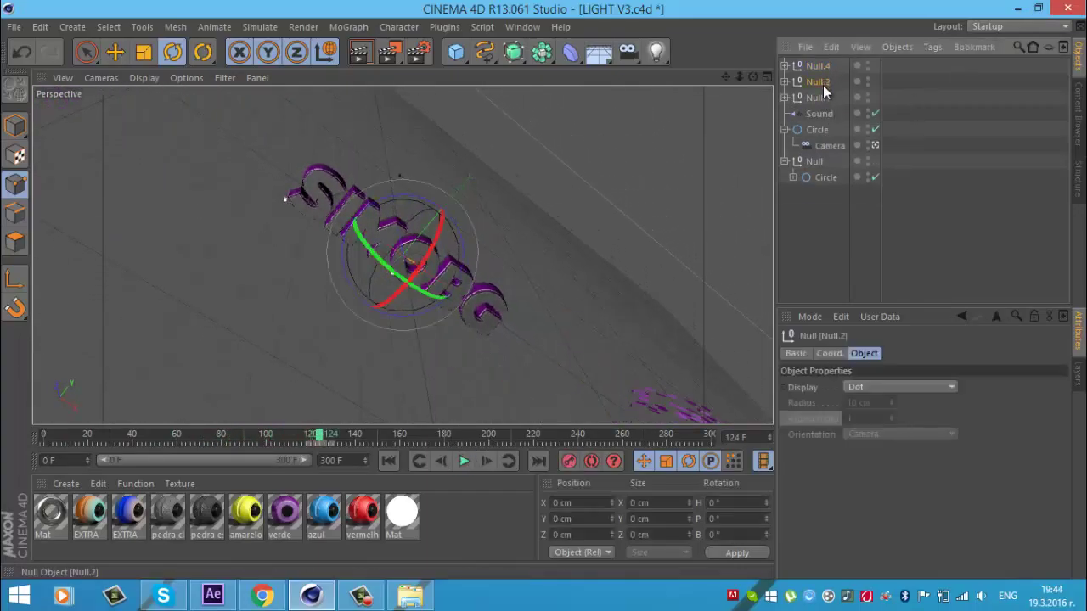
key(Delete)
key(shift+f)
key(F8)
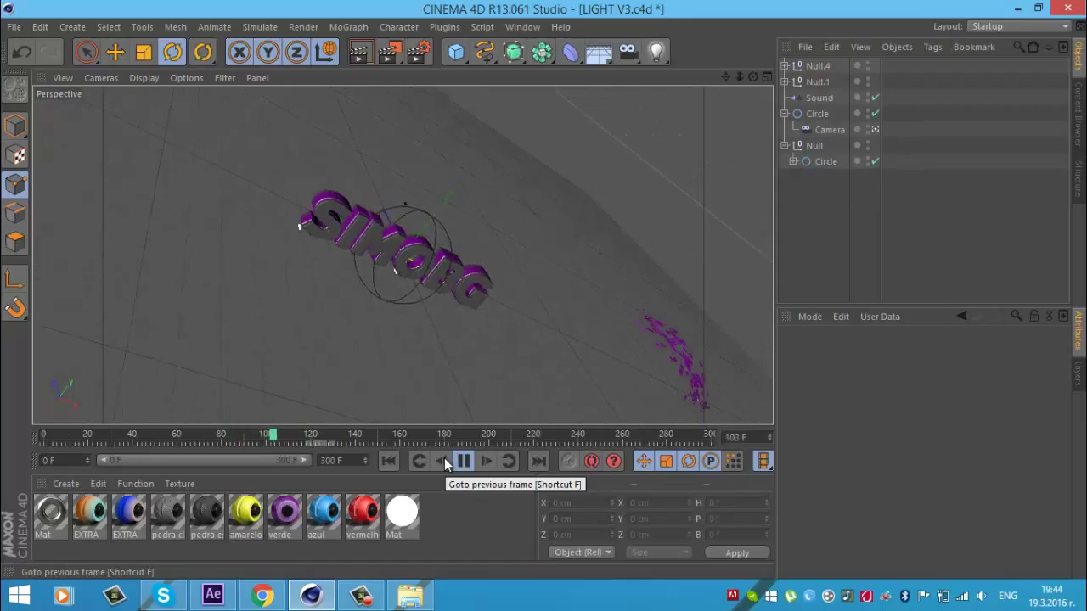
click(462, 461)
Step: Turn Null.4 about 180° in heading and play to check both streams
click(818, 66)
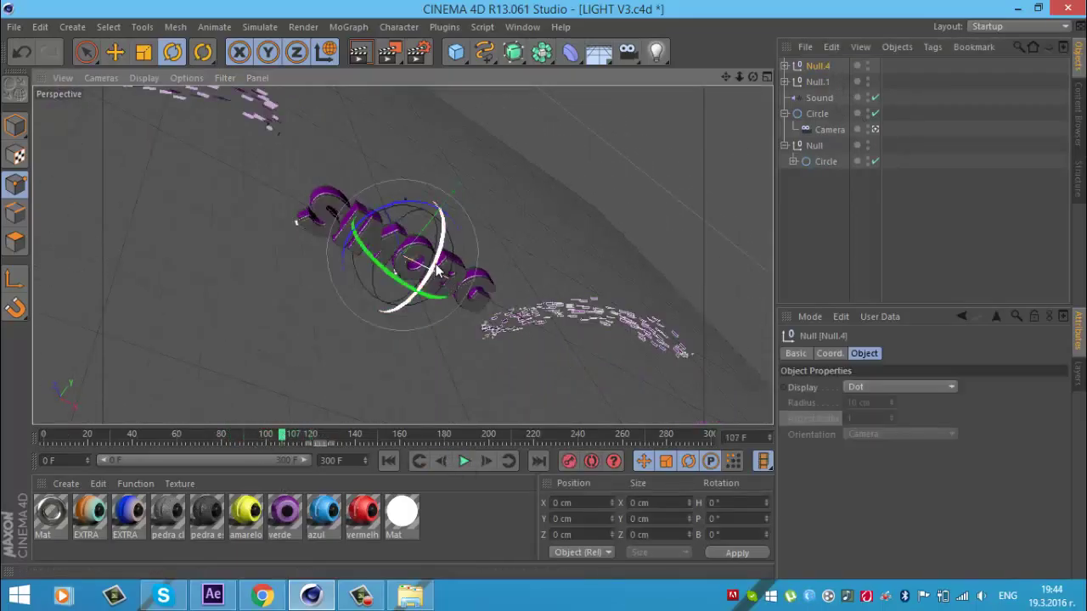
mouse_move(399, 280)
mouse_down()
mouse_move(361, 308)
mouse_move(367, 253)
mouse_up()
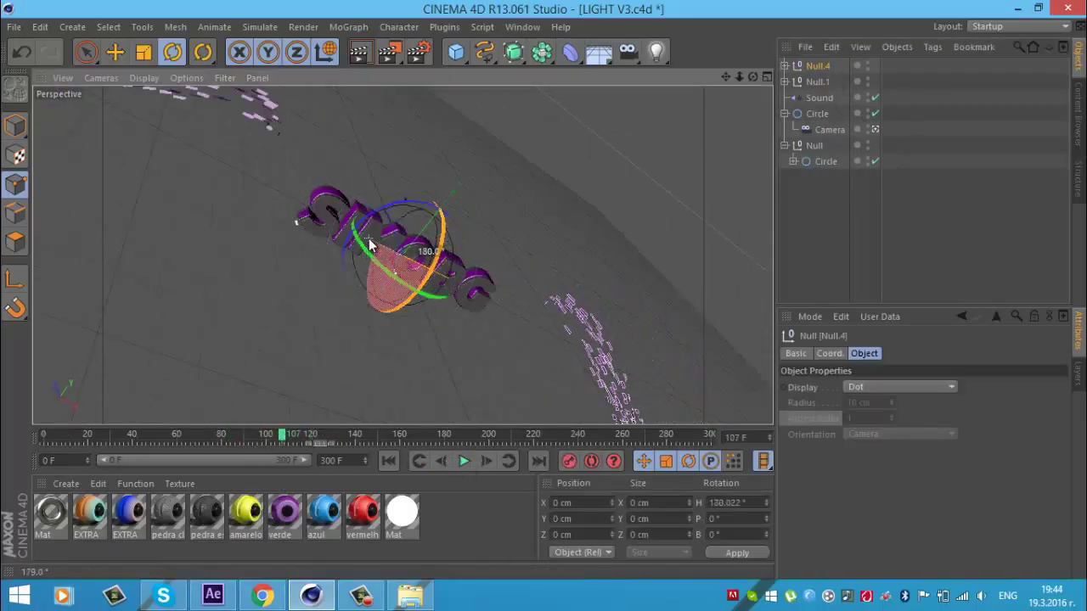
click(464, 460)
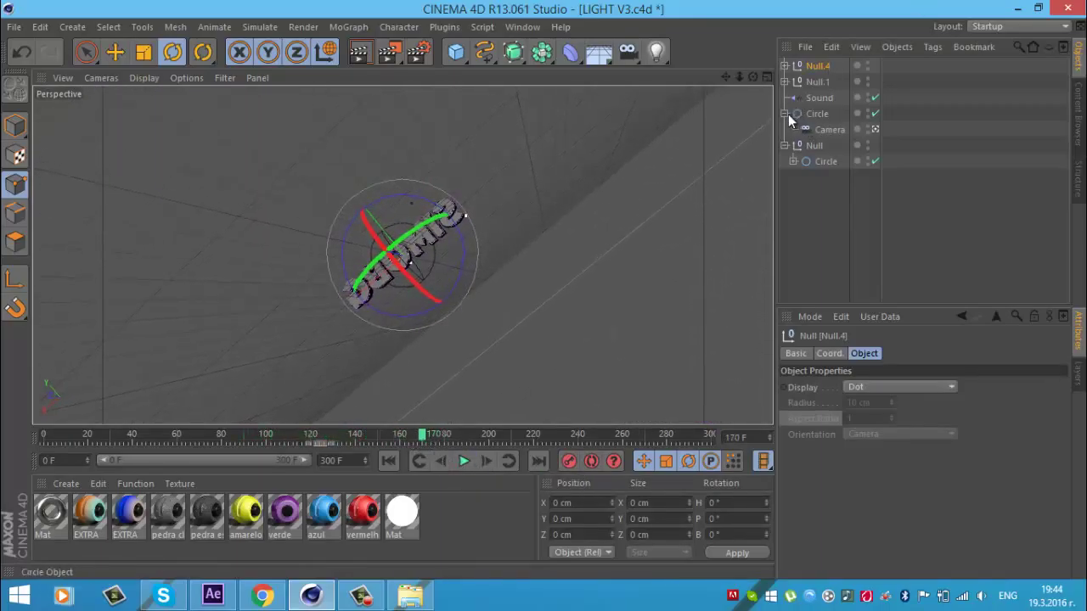
Step: Add a Plain effector with Box falloff to MoText and MoText.1
click(793, 161)
click(841, 193)
shift+click(838, 209)
click(349, 27)
click(771, 146)
click(1037, 353)
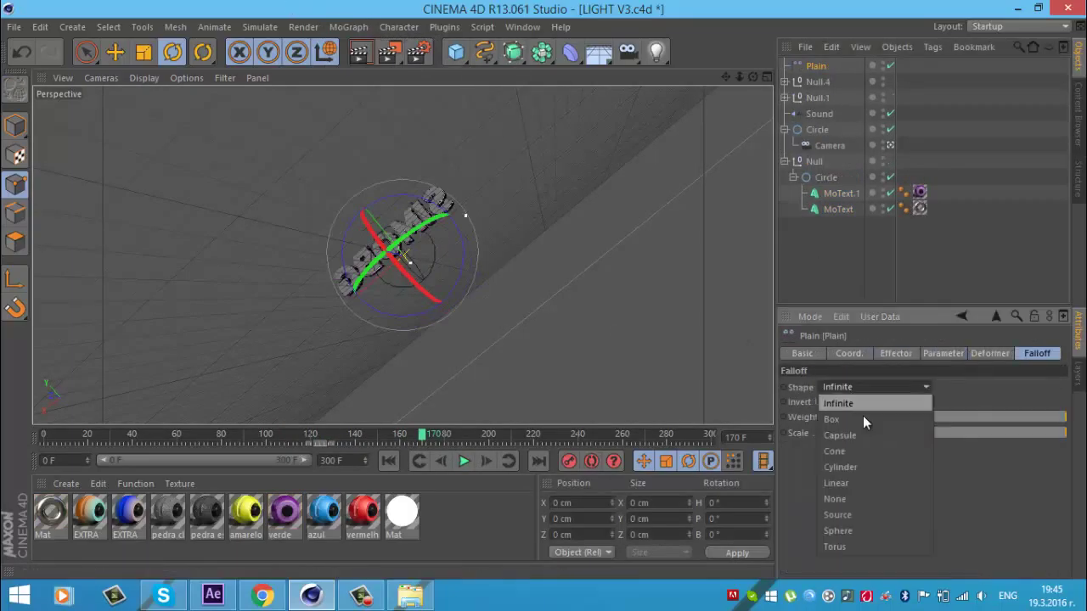
click(851, 388)
click(845, 403)
Step: Raise the Plain effector 175 cm in Y and move its falloff box along X across the letters
key(e)
click(890, 145)
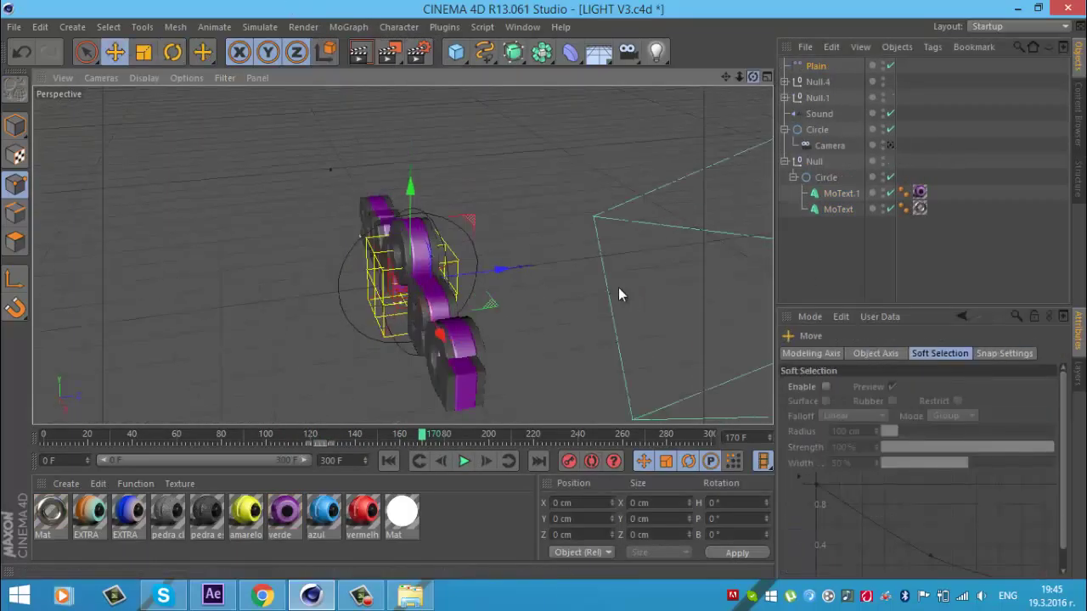
alt+drag(574, 301, 539, 159)
drag(408, 289, 289, 284)
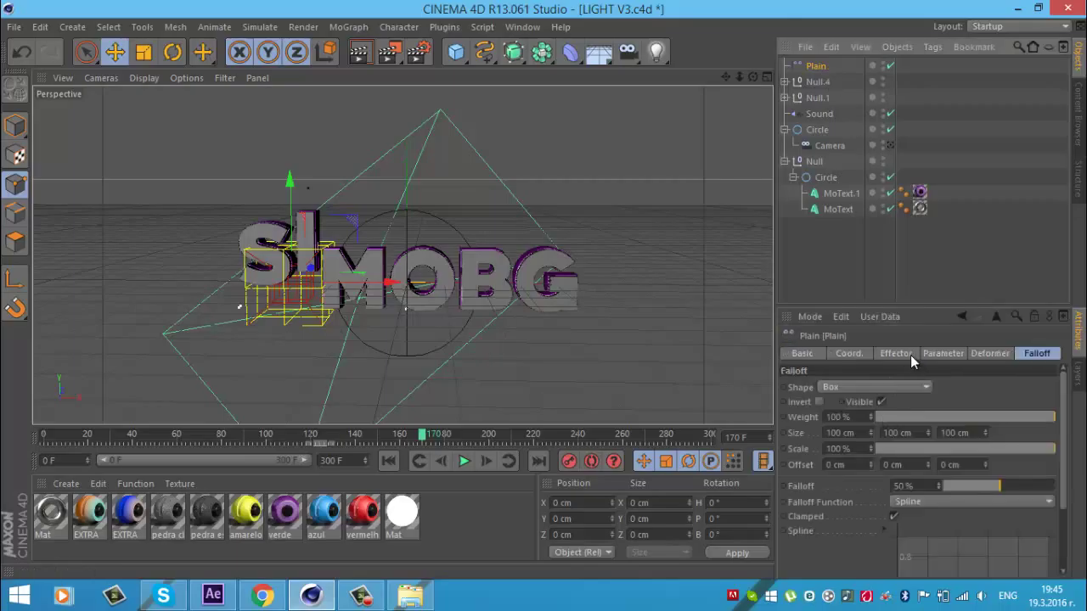
click(943, 353)
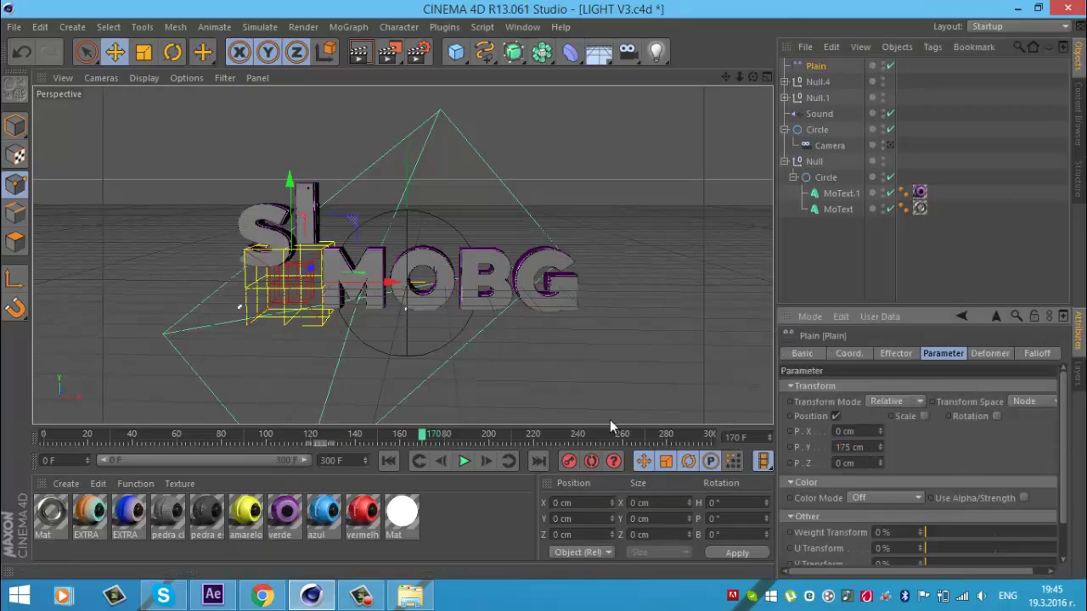
drag(380, 293, 290, 293)
click(890, 145)
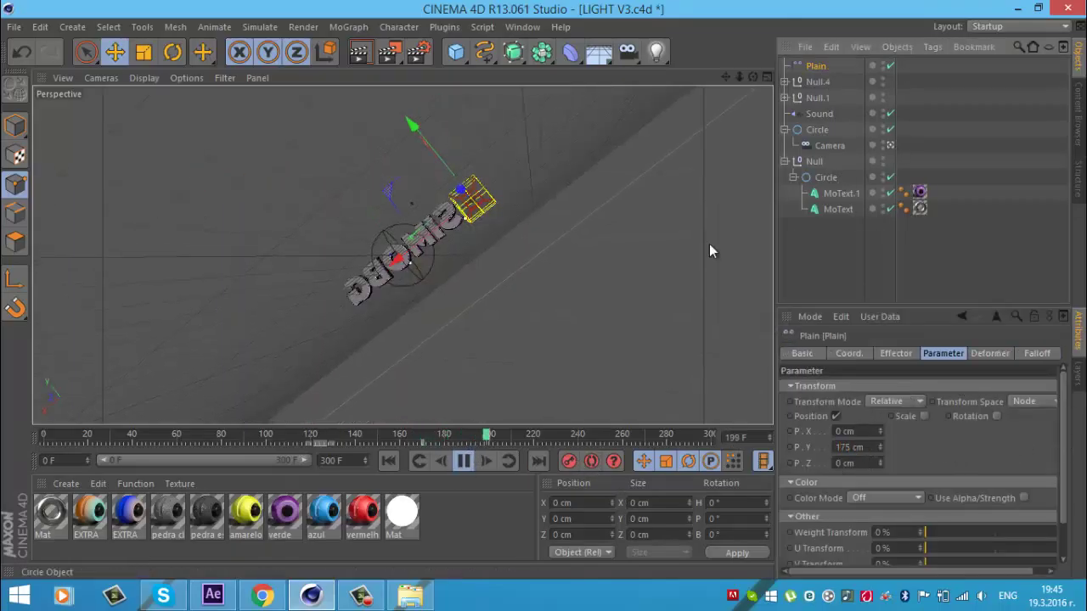
click(464, 460)
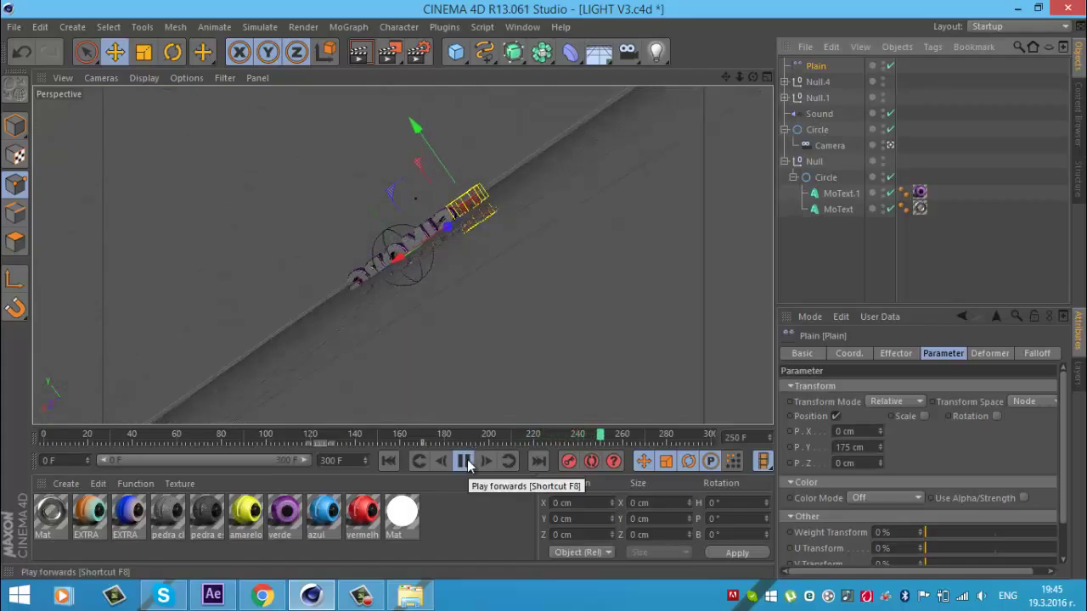
click(577, 439)
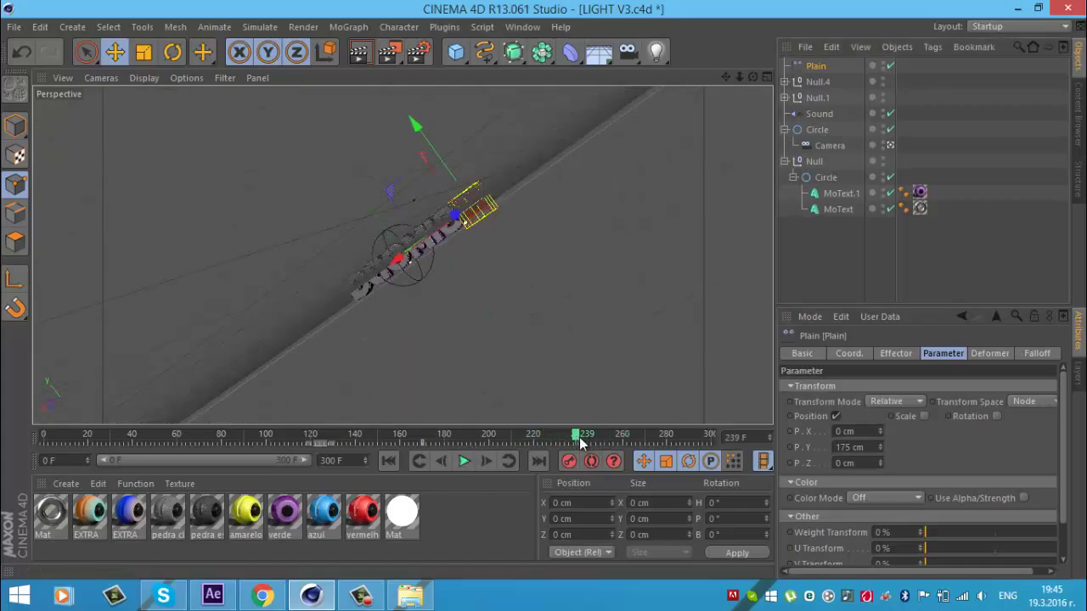
click(890, 145)
drag(557, 284, 720, 287)
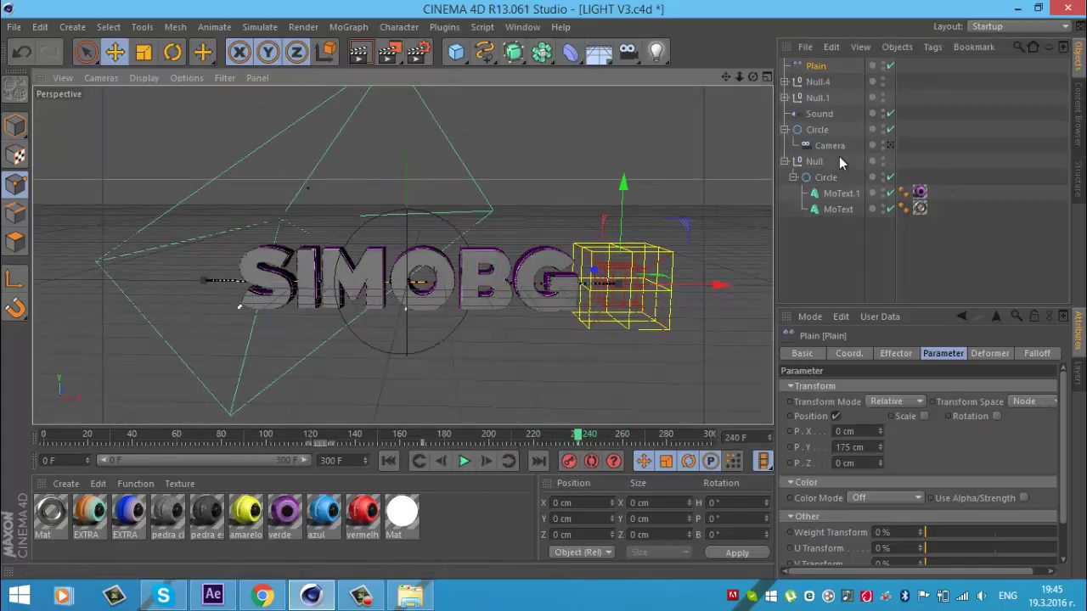
Step: Add a Delay effector (Spring, 80 %) and preview the rising letters
click(348, 27)
click(472, 92)
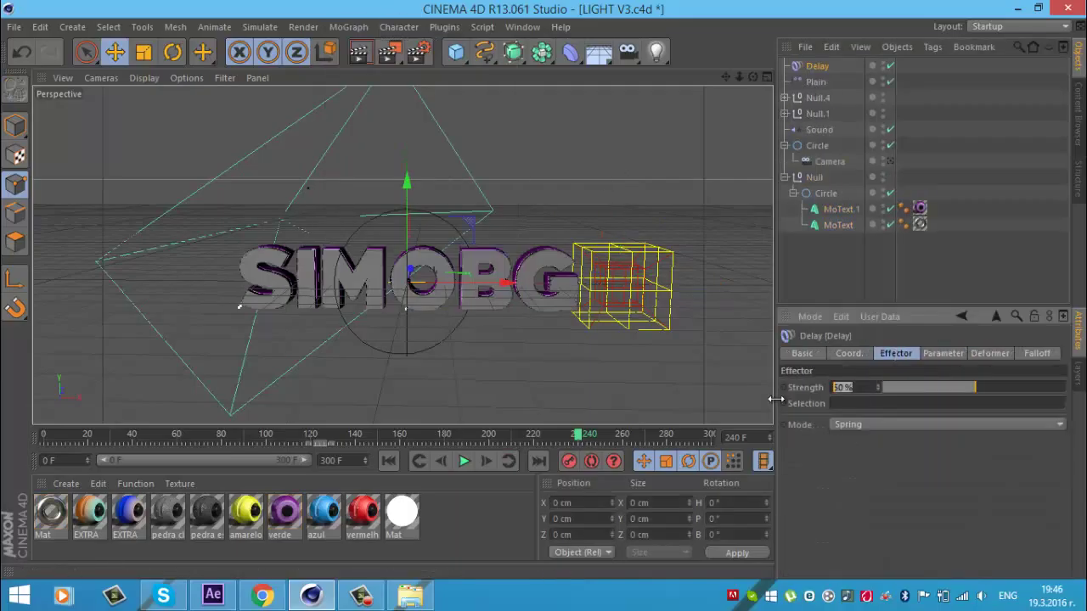
click(410, 440)
click(463, 460)
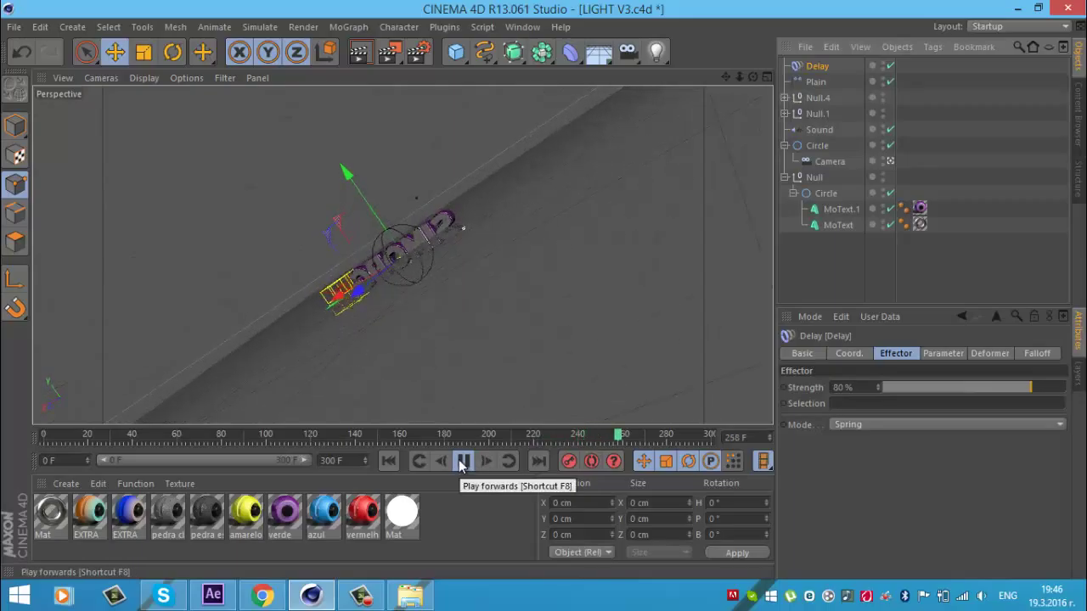
click(464, 461)
drag(551, 441, 400, 440)
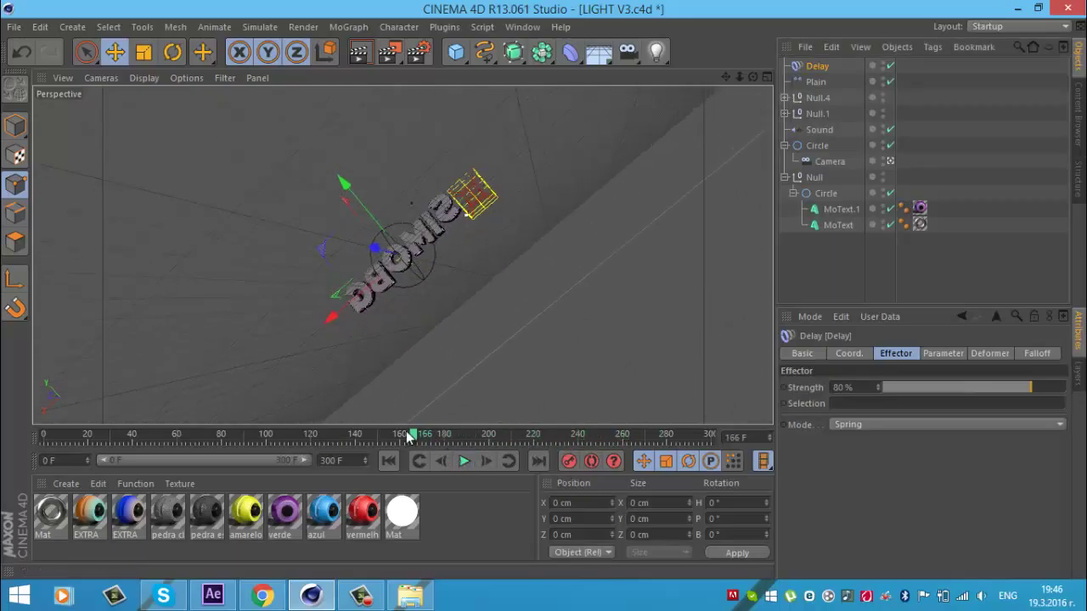
click(786, 194)
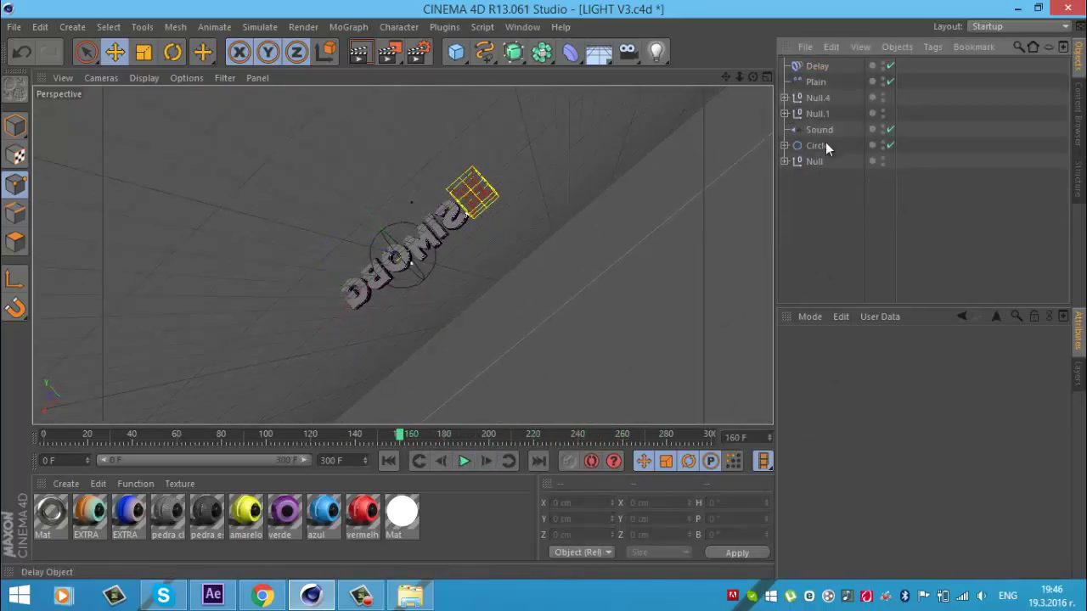
Step: Add Arc, Circle and Rectangle splines to the scene
mouse_move(513, 51)
mouse_down()
mouse_move(563, 133)
mouse_move(497, 68)
mouse_up()
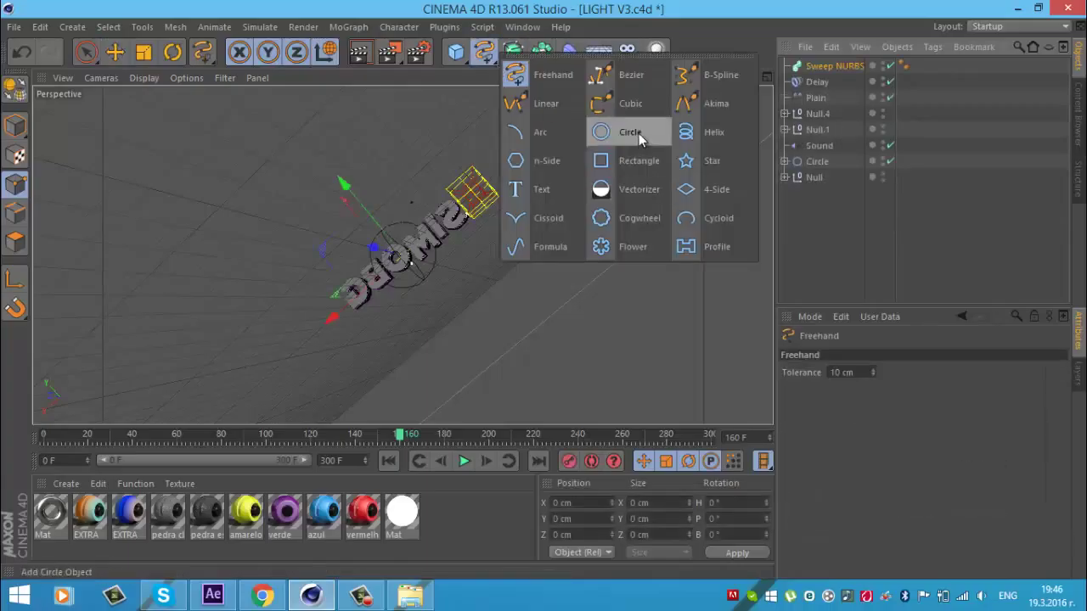
click(566, 131)
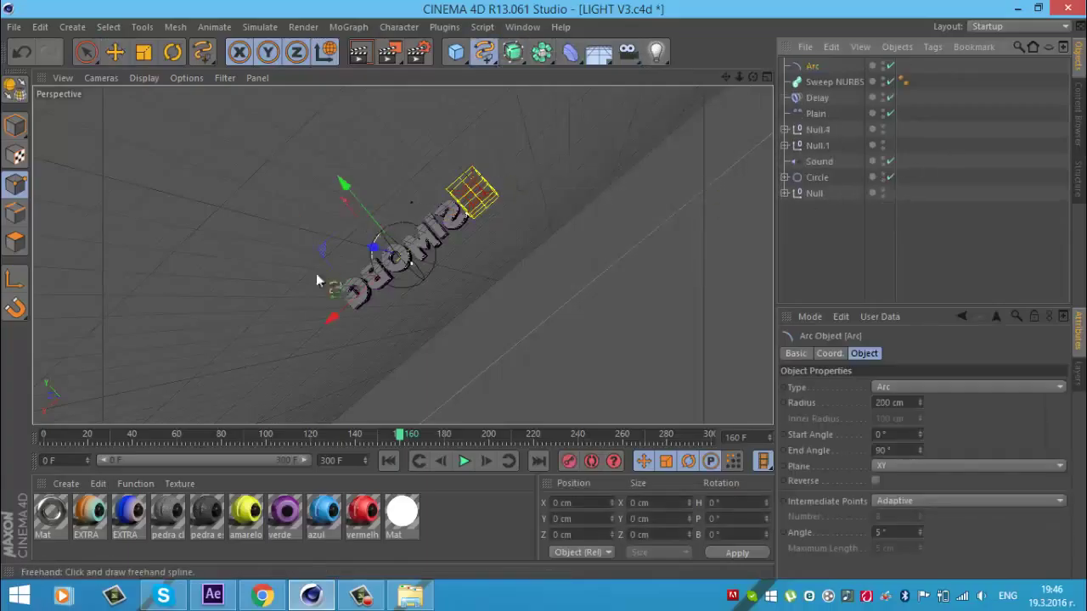
click(485, 52)
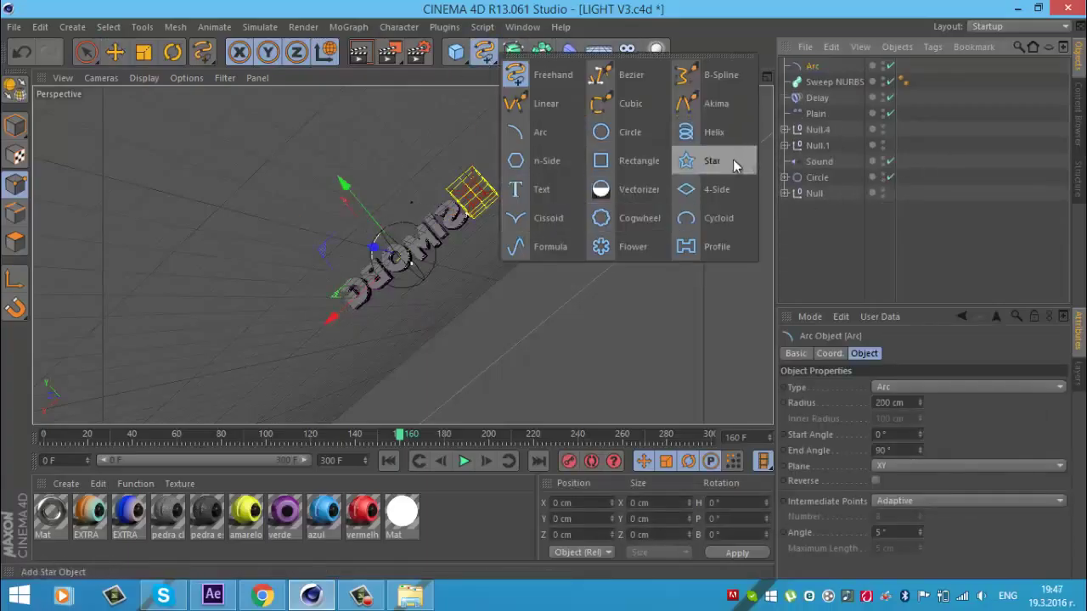
click(647, 136)
click(485, 52)
click(639, 161)
Step: Nest the Rectangle and Circle.1 under the Sweep NURBS and size the Rectangle 7 cm
mouse_move(820, 82)
mouse_down()
mouse_move(828, 98)
mouse_move(828, 82)
mouse_up()
click(828, 98)
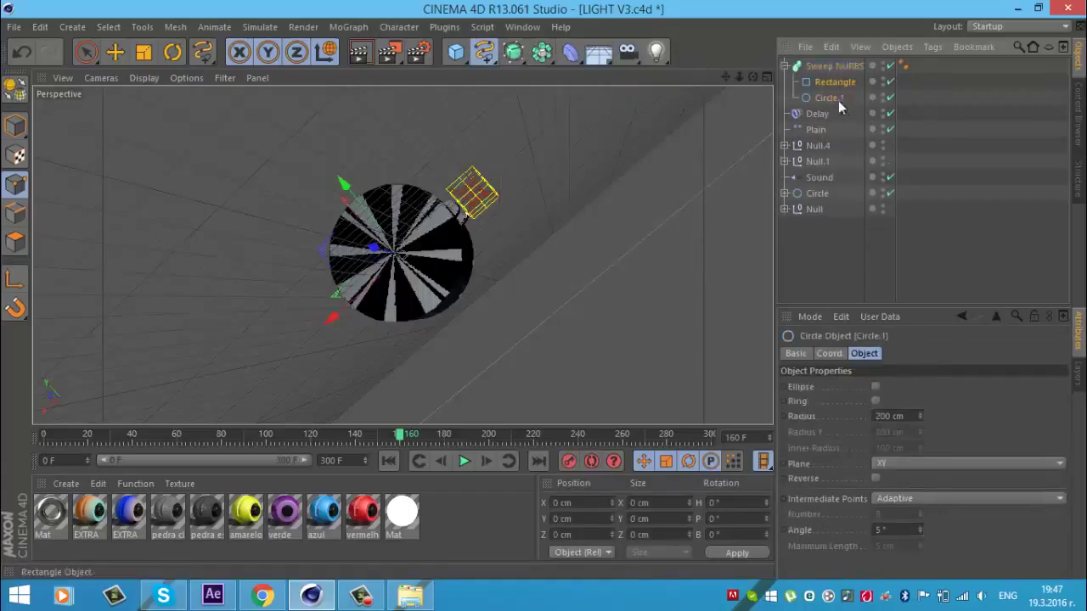
click(839, 81)
text(7)
key(Return)
Step: Enlarge Circle.1's radius to 486 cm around the SIMOBG text
click(787, 209)
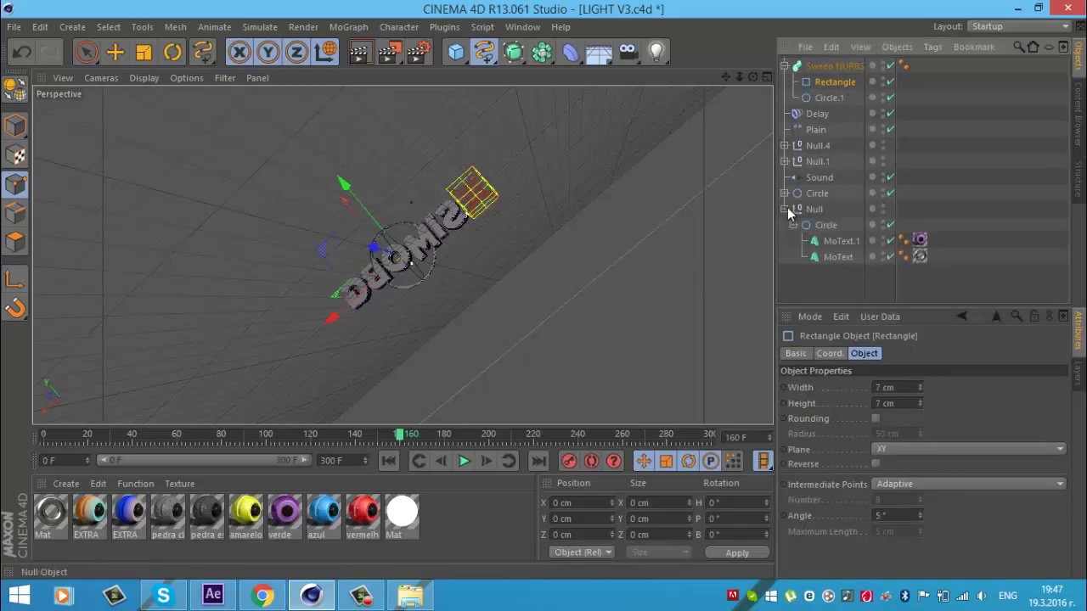
click(890, 209)
click(828, 98)
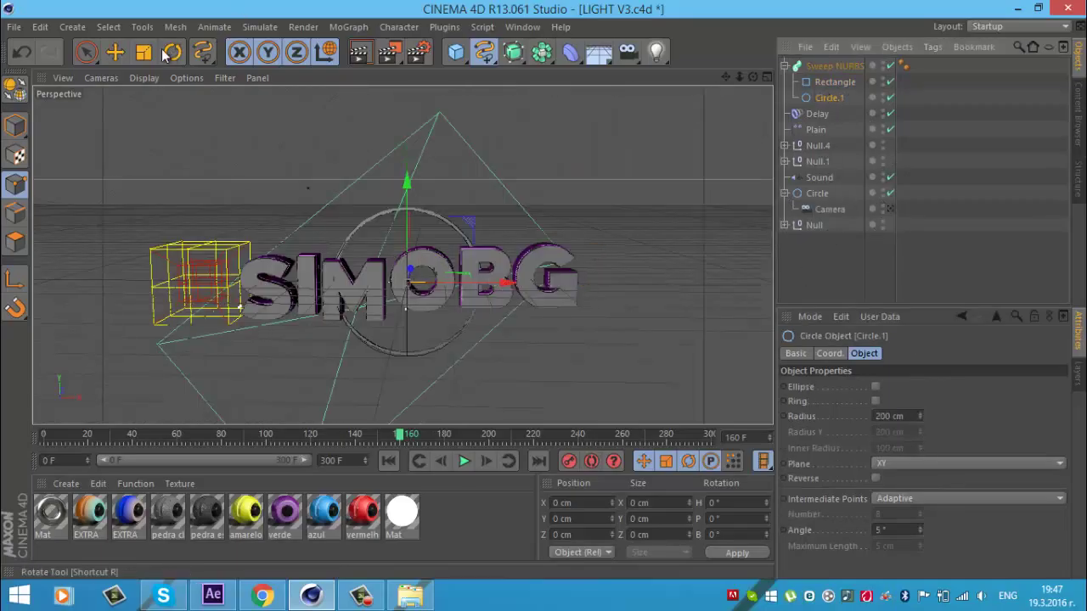
drag(918, 415, 919, 413)
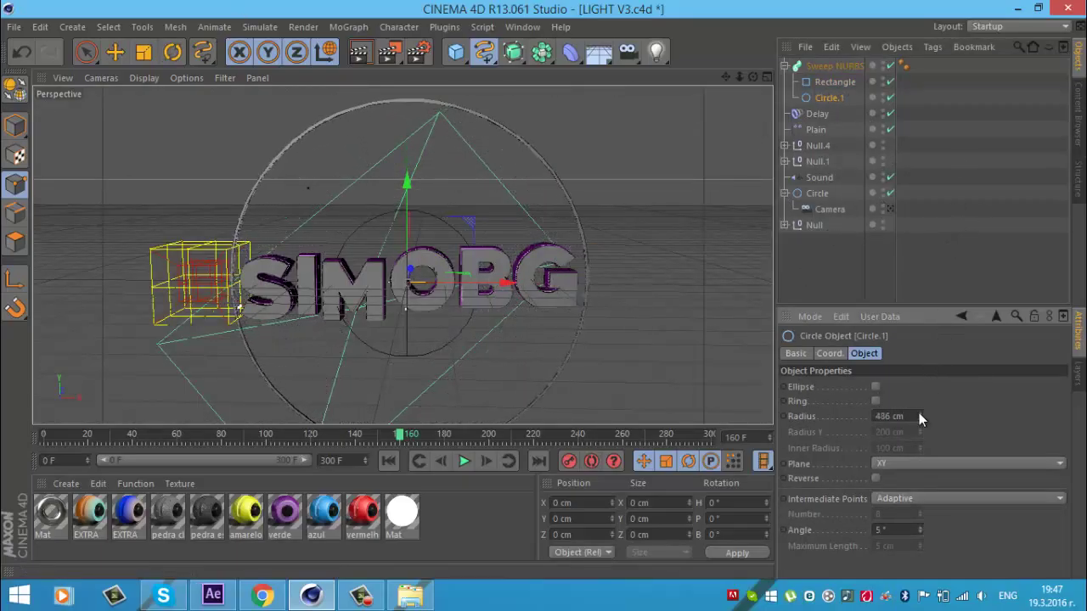
click(891, 204)
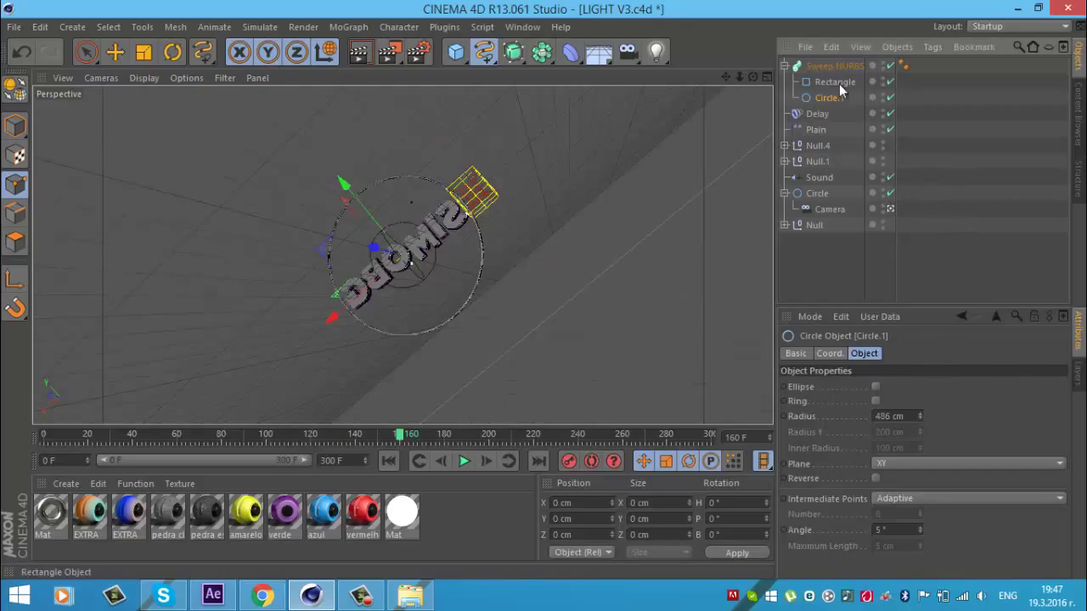
Step: Add a PolyFX object to the new ring sweep
click(349, 26)
click(367, 162)
click(349, 26)
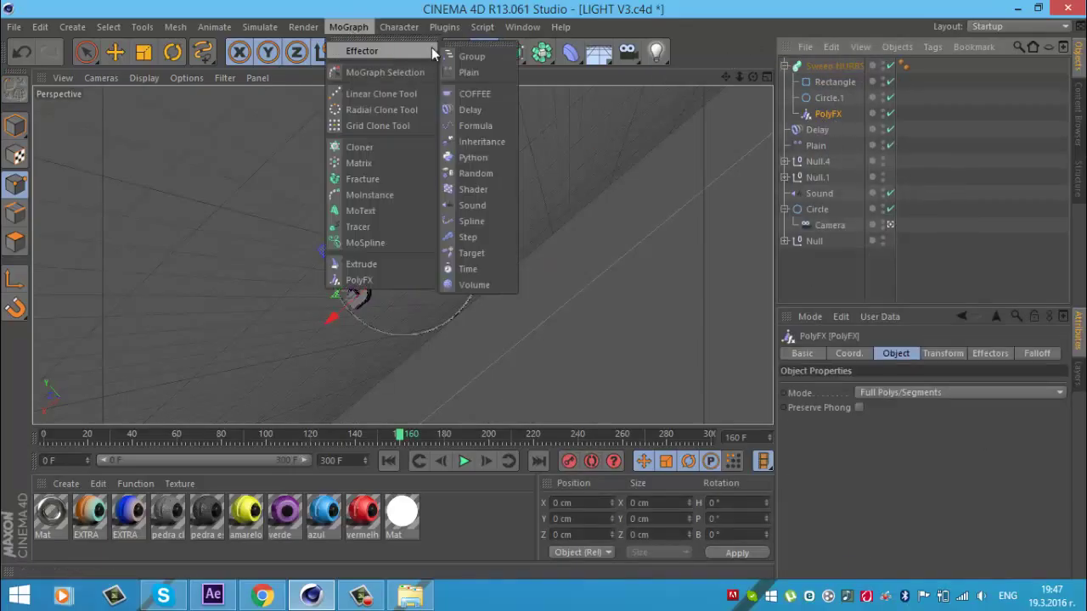
Step: Add a Formula effector and key the Sweep NURBS Start/End Growth to 100% at frame 240
click(480, 126)
click(835, 82)
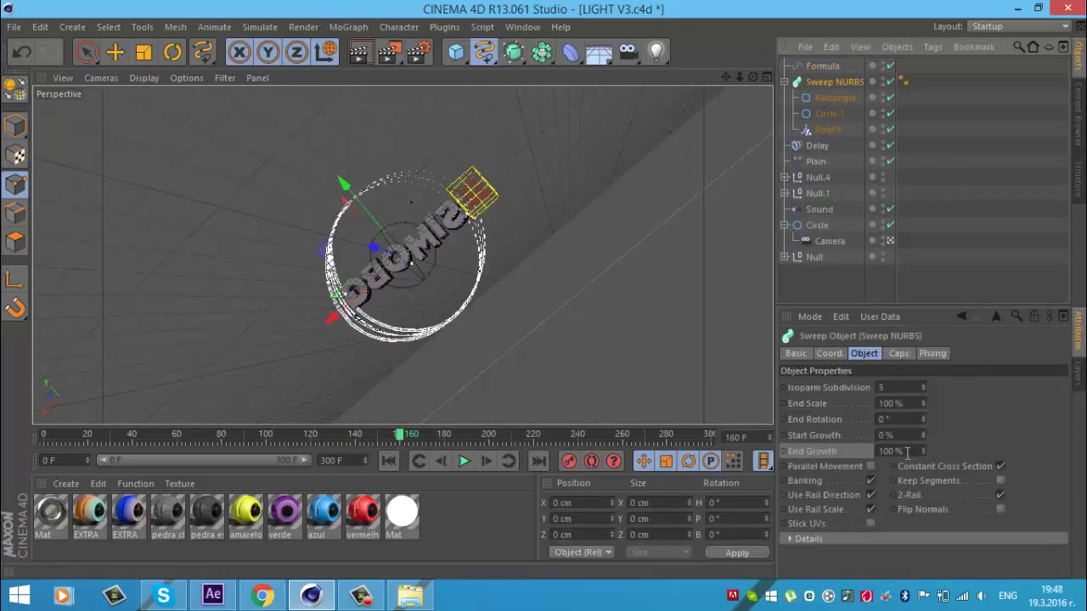
drag(923, 451, 929, 384)
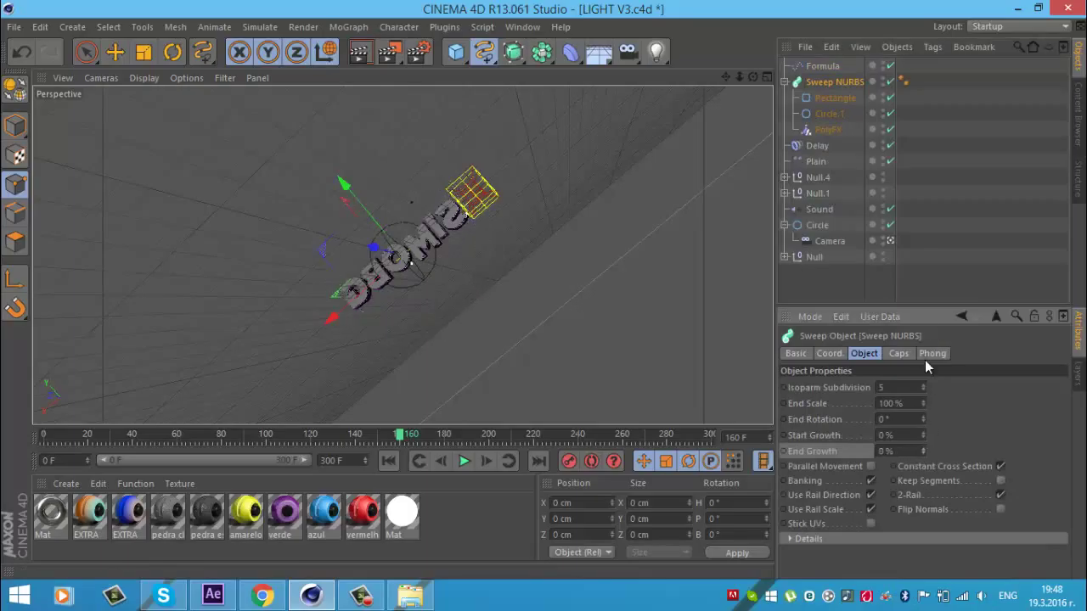
drag(485, 436, 581, 440)
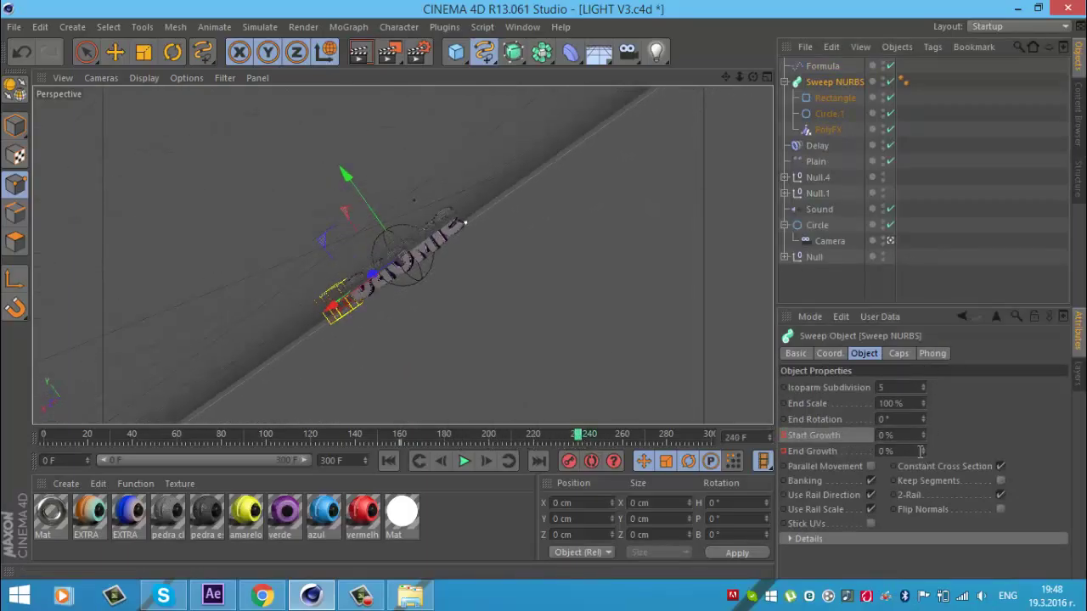
drag(923, 457, 963, 443)
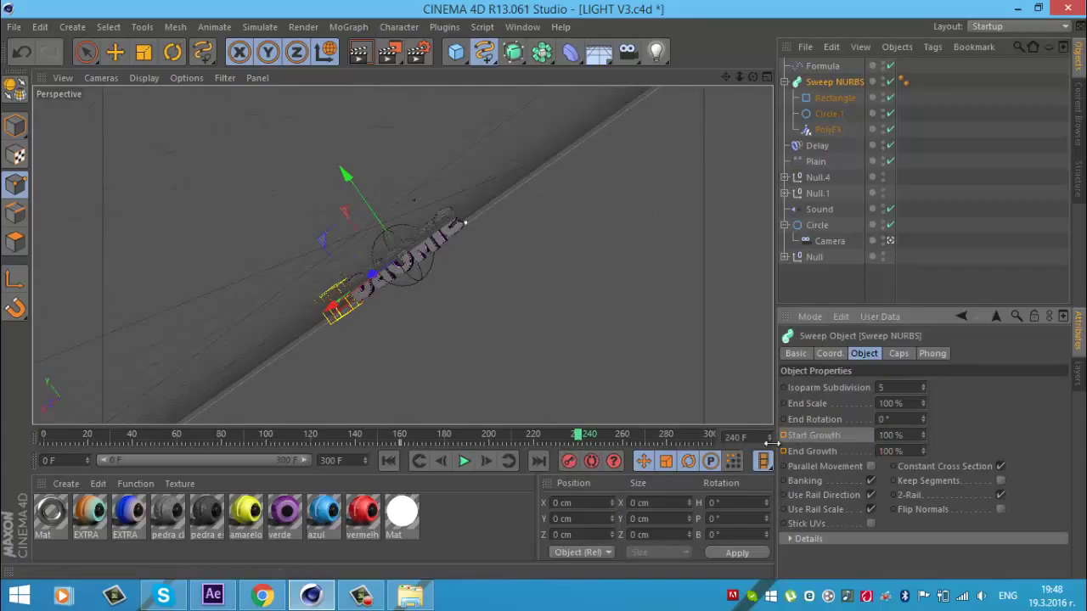
drag(578, 439, 396, 439)
Step: Play back the ring's growth animation from around frame 160 to 240 to check it
click(463, 461)
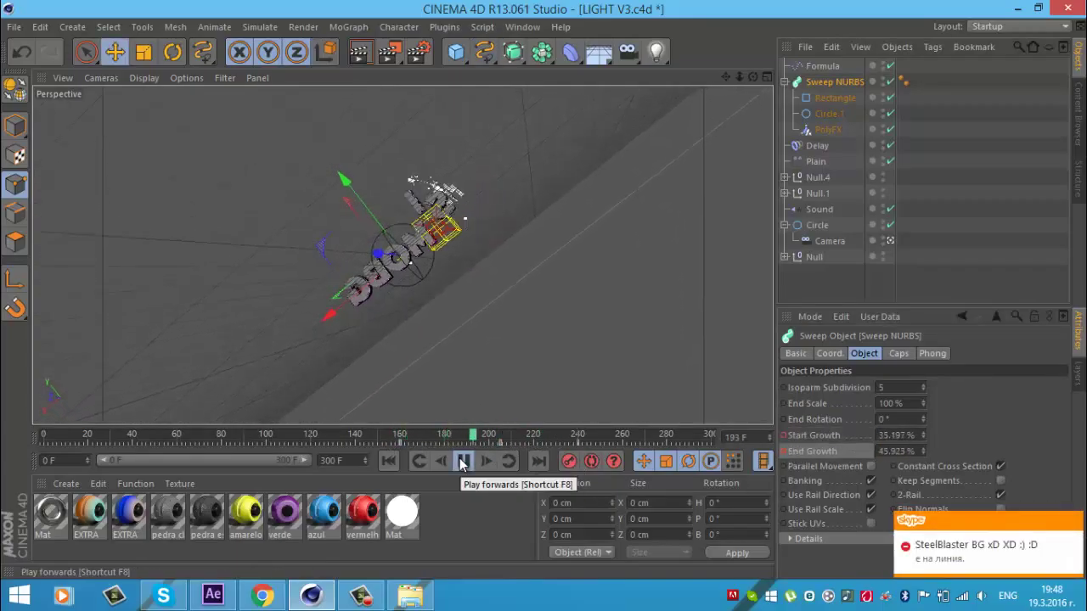
click(463, 460)
click(398, 440)
click(463, 461)
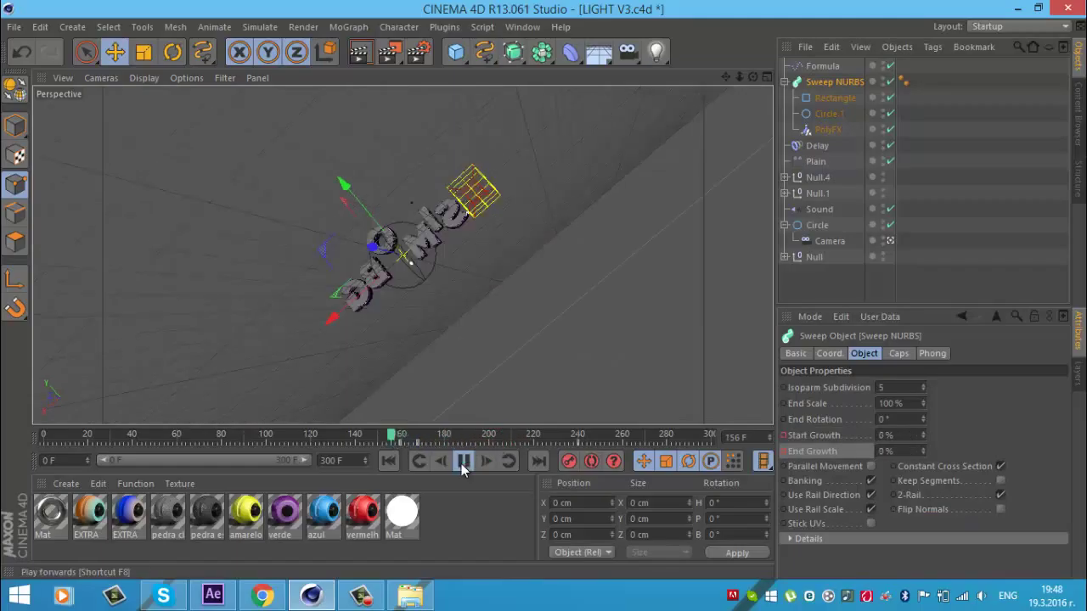
click(463, 463)
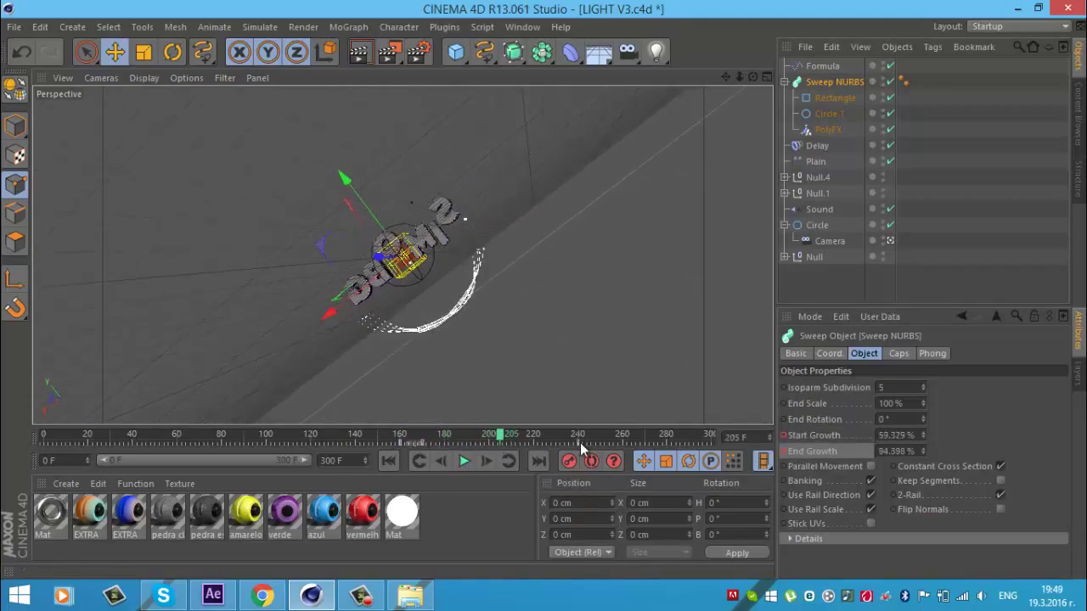
click(579, 443)
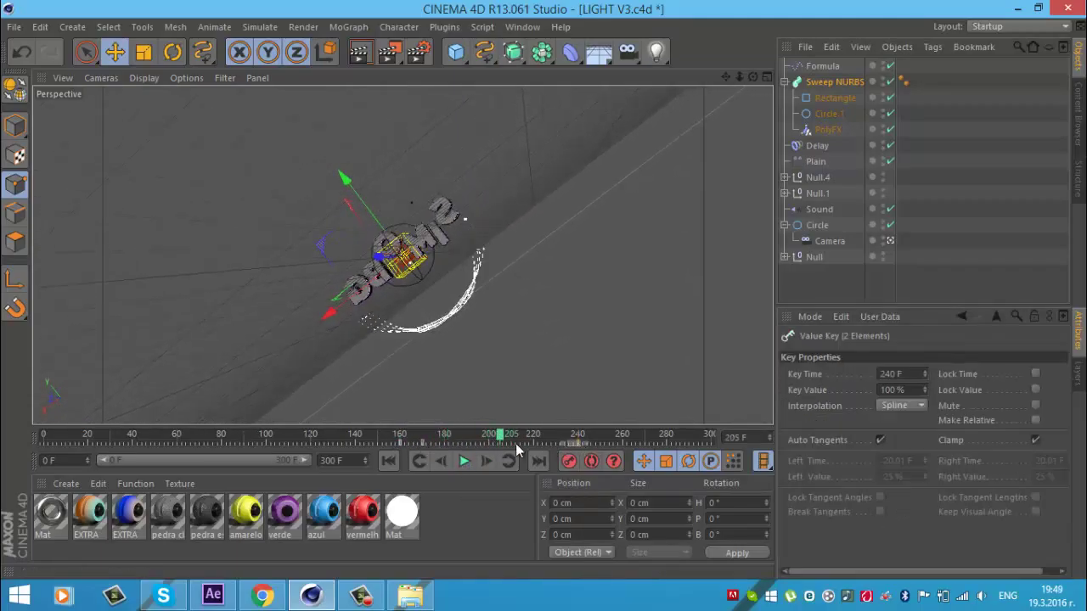
click(404, 445)
click(463, 460)
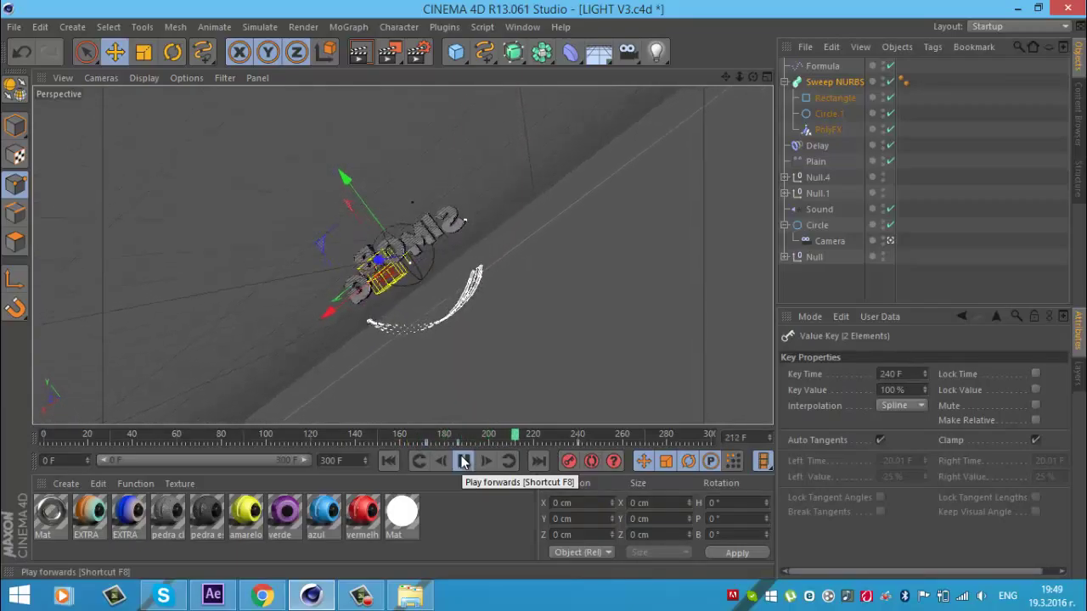
click(463, 461)
Step: Group the objects from the Sweep NURBS down to the Delay effector under a new null
click(835, 81)
shift+click(822, 144)
right_click(824, 145)
click(878, 410)
Step: Rotate the grouped null to a new angle and play the animation
click(173, 52)
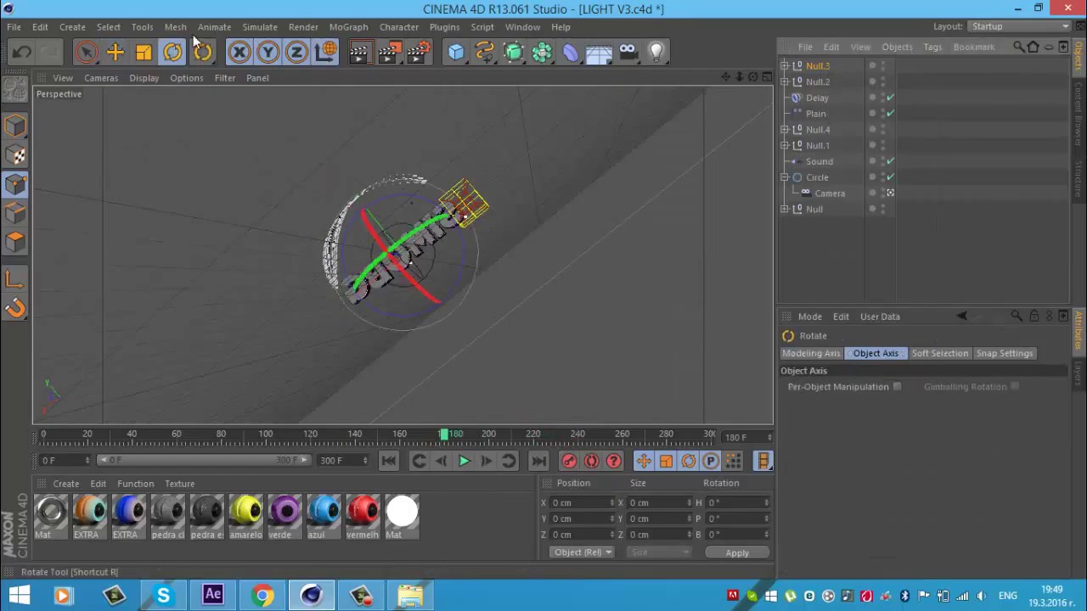
drag(429, 289, 458, 342)
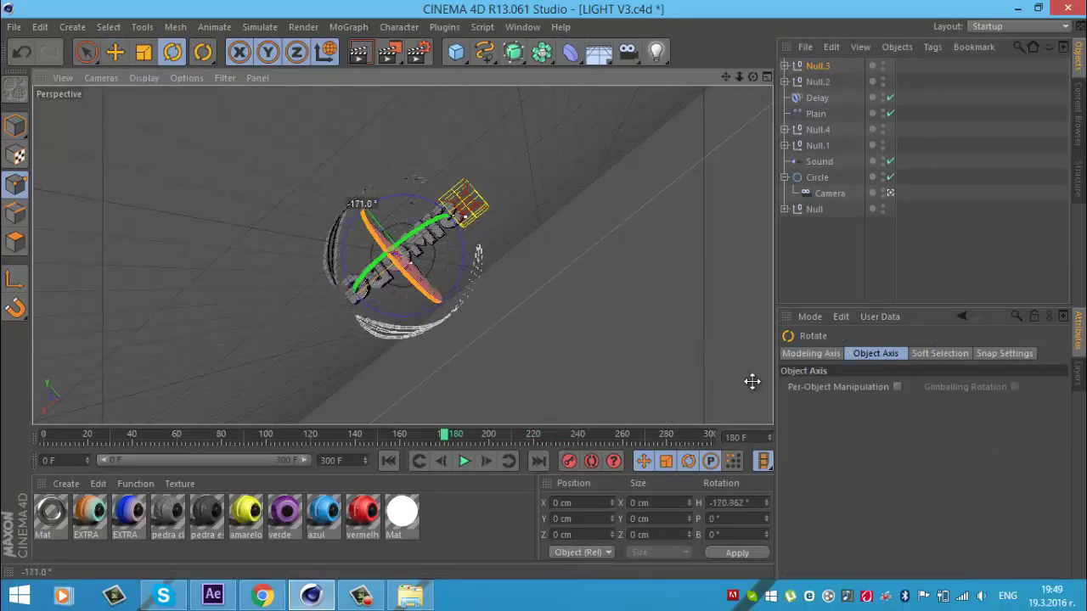
key(ctrl+z)
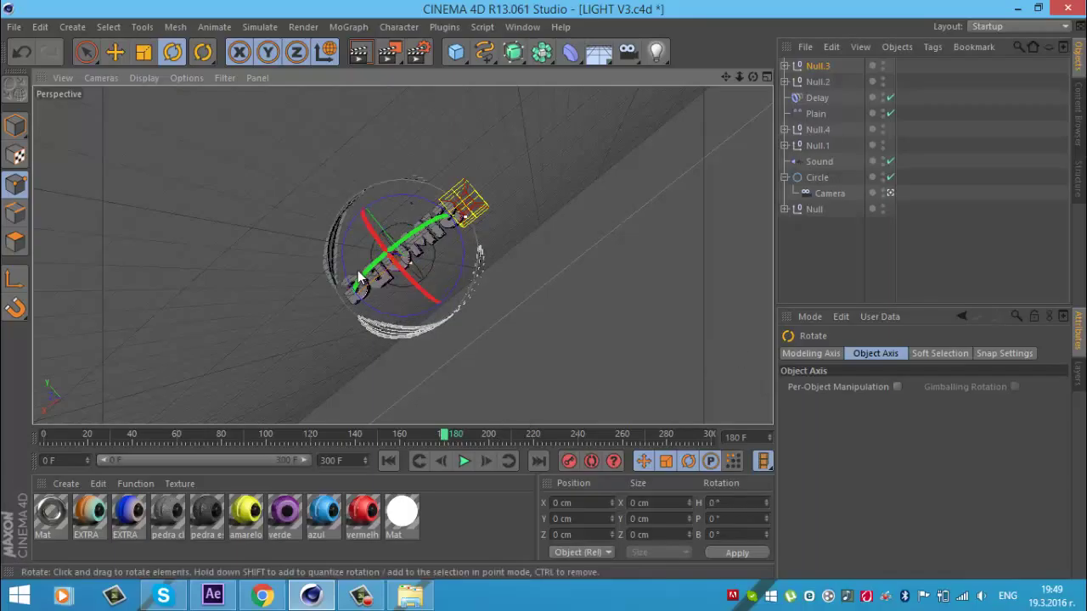
drag(758, 190, 628, 383)
key(F8)
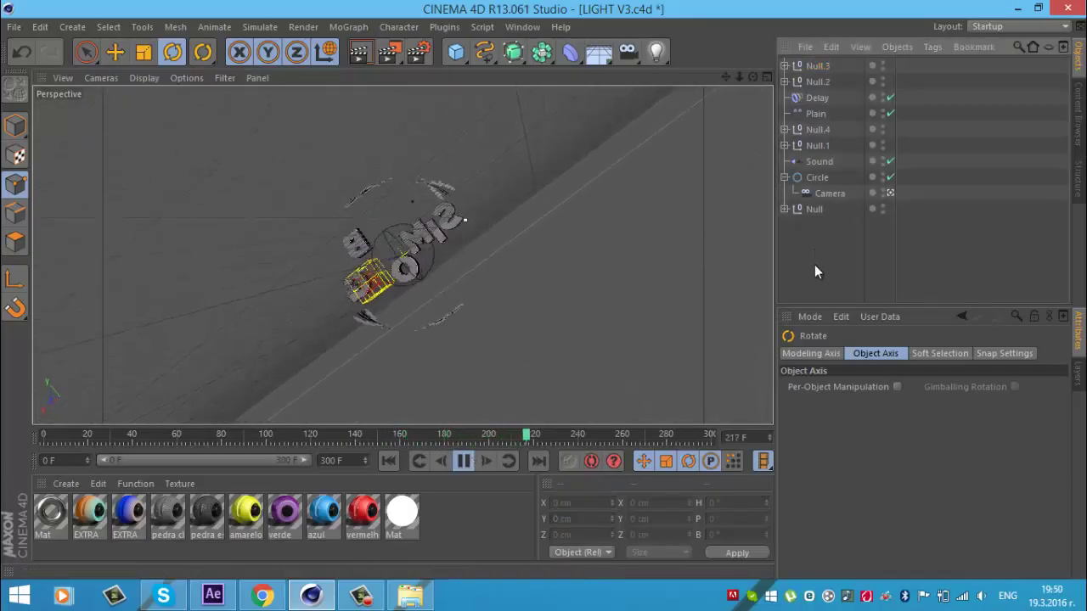
Step: Apply the verde material to Null.3, then scrub the timeline to frame 233 to check
drag(286, 513, 817, 65)
click(505, 424)
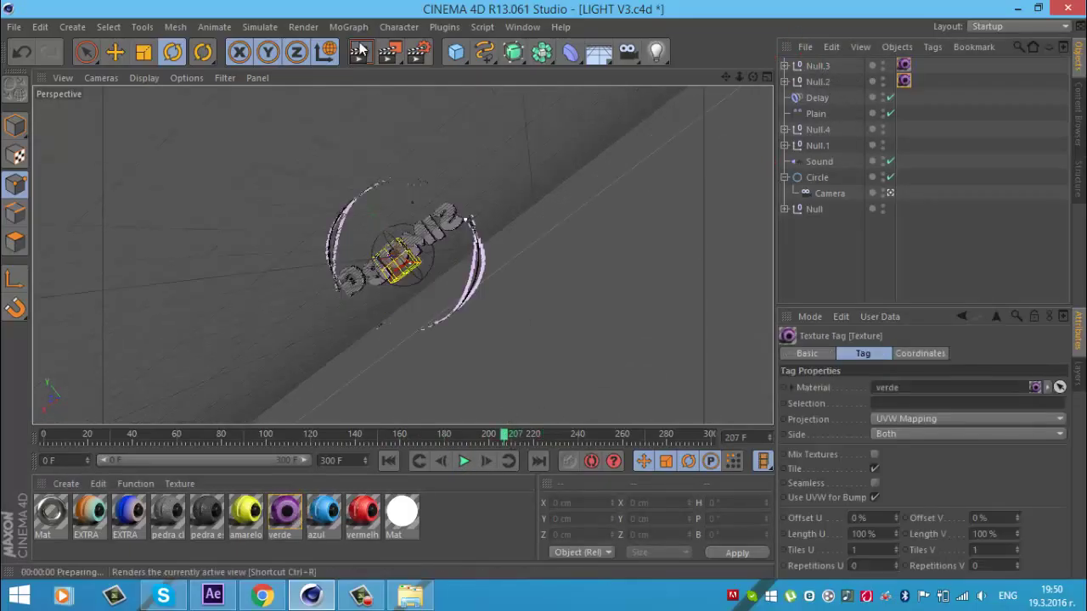
click(358, 52)
click(383, 296)
drag(161, 434, 280, 435)
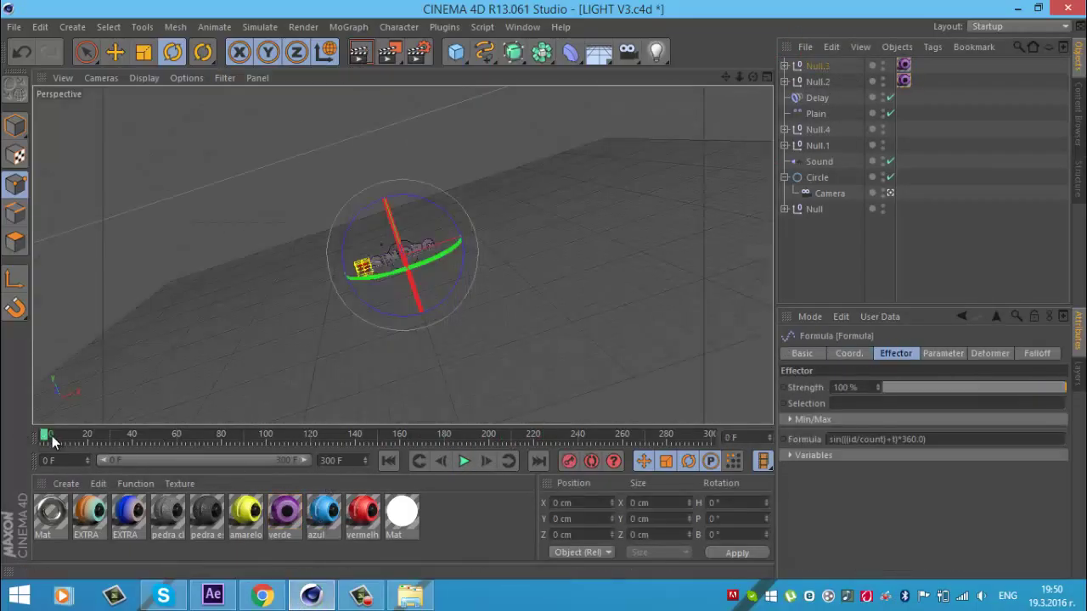
mouse_move(352, 436)
mouse_down()
mouse_move(569, 439)
mouse_move(45, 435)
mouse_up()
Step: Set Render Settings to All Frames, saving output to a new 'Simobg render' folder inside INTROS
click(418, 52)
click(395, 233)
click(434, 265)
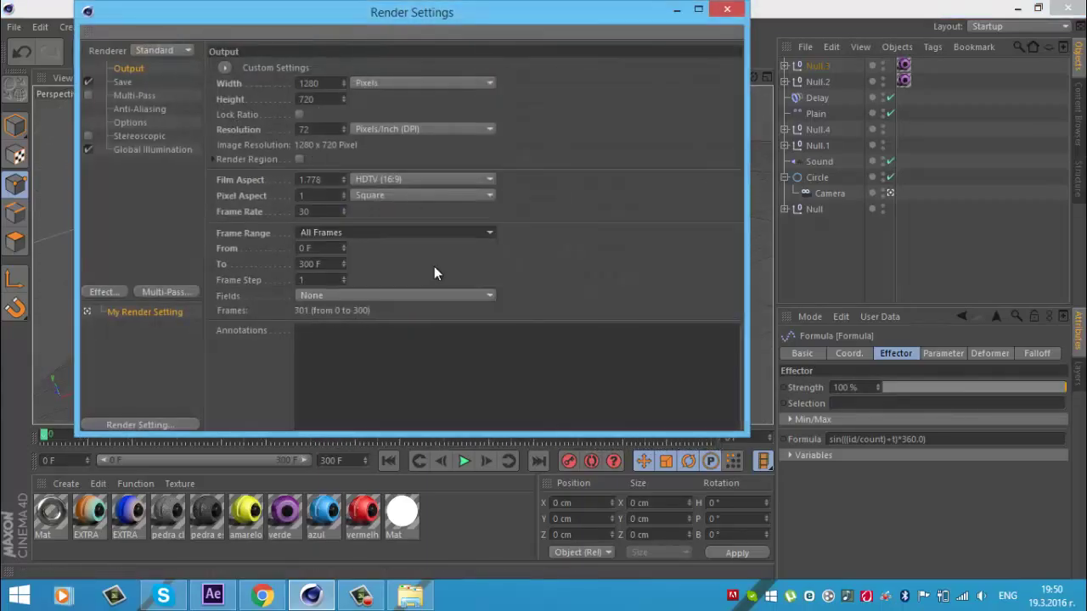
click(122, 82)
click(722, 96)
click(148, 295)
double_click(280, 204)
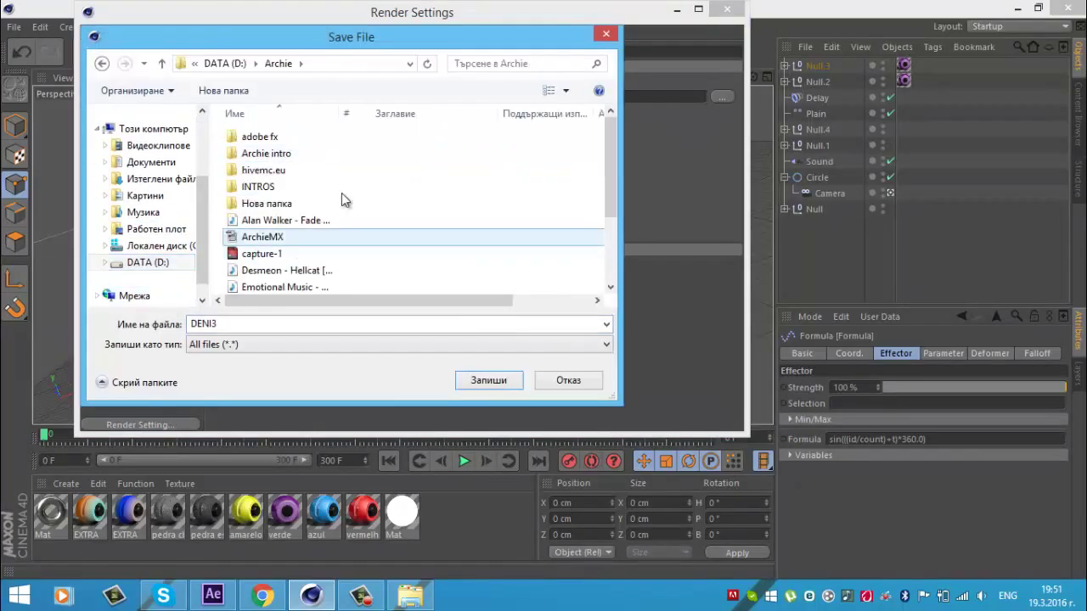
double_click(342, 193)
right_click(282, 262)
click(576, 218)
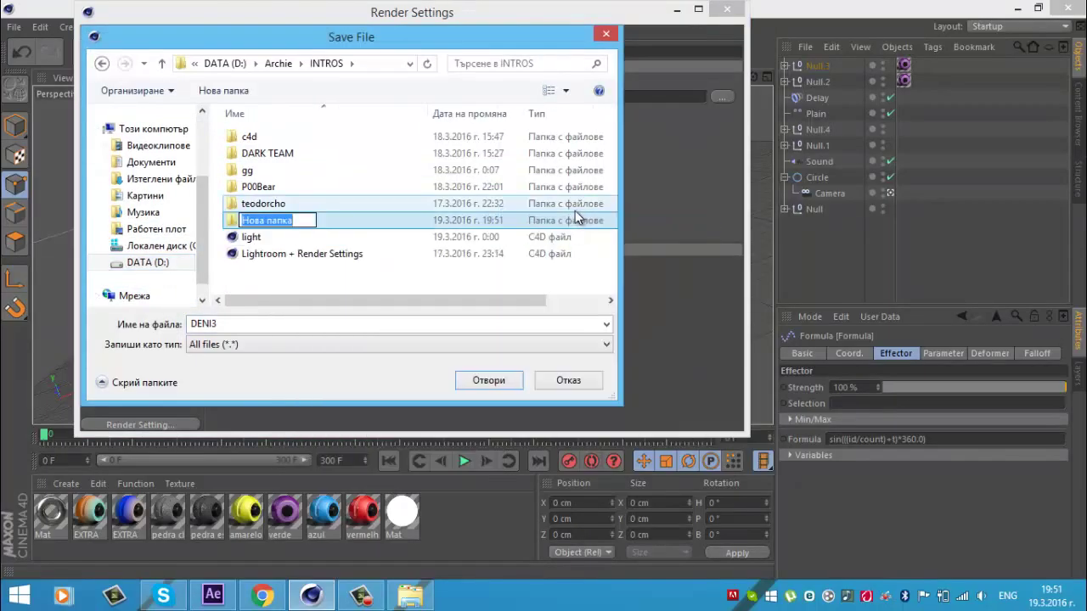
double_click(576, 218)
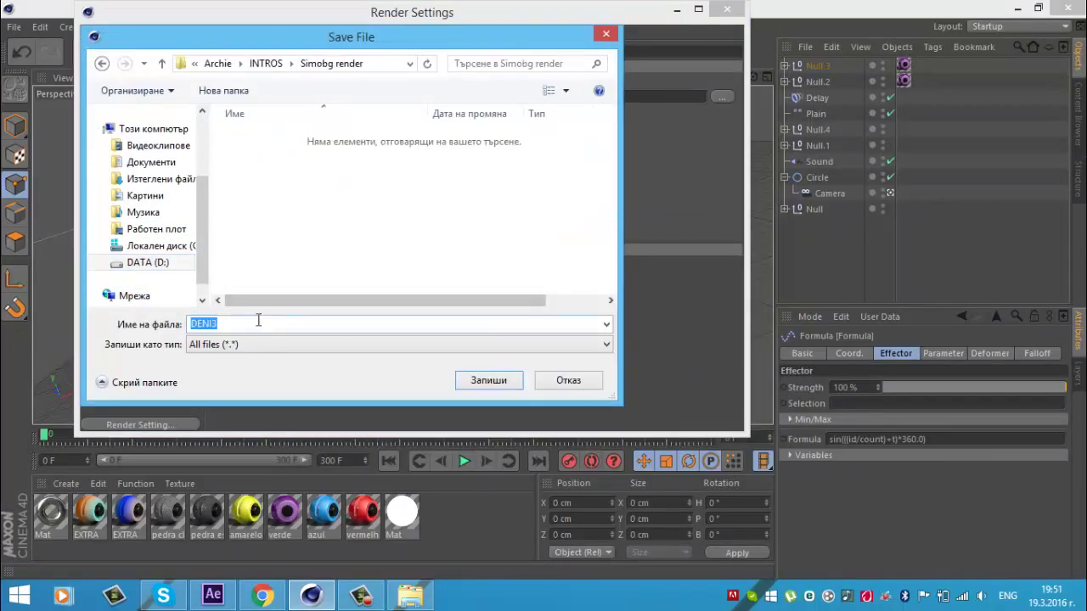
click(399, 324)
text(Simo)
click(508, 382)
Step: Render all frames to the Picture Viewer and play them back
click(727, 8)
key(shift+r)
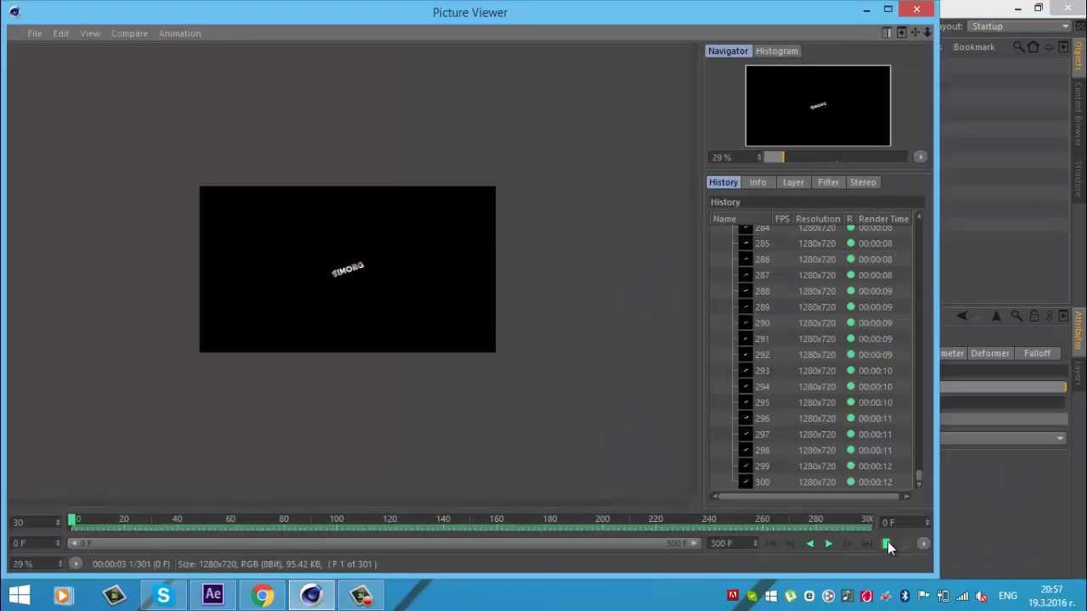
click(887, 546)
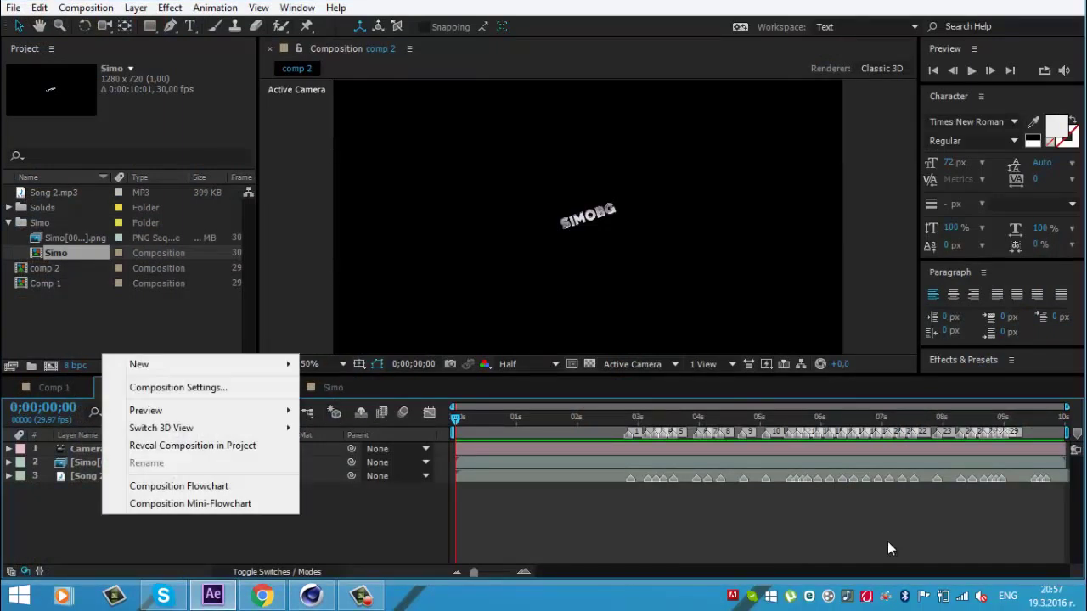
Step: Create a new black solid and apply Trapcode Particular to it
key(Escape)
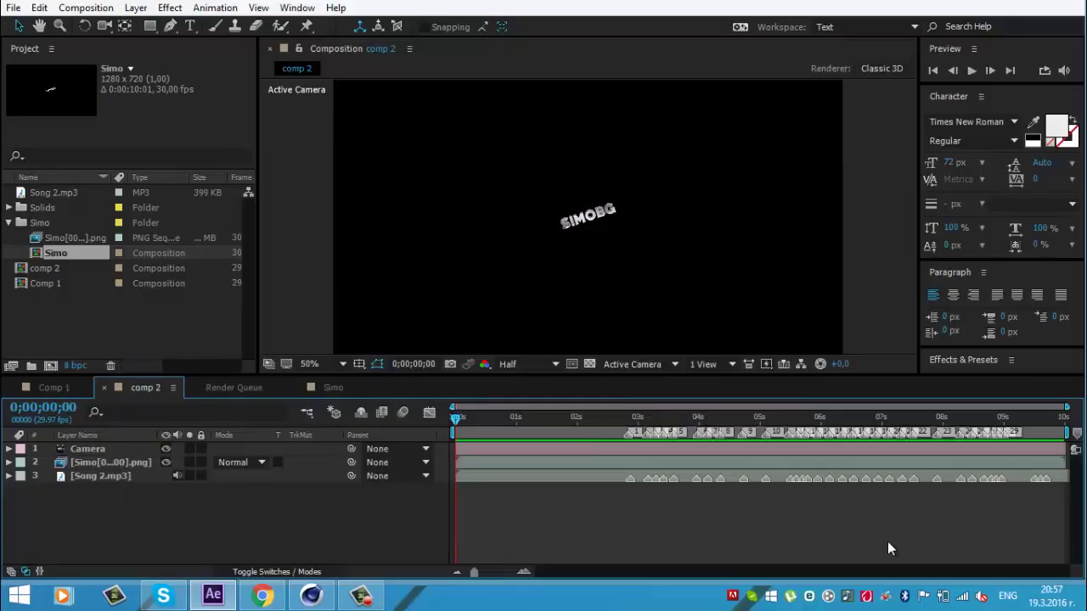
key(ctrl+y)
key(Return)
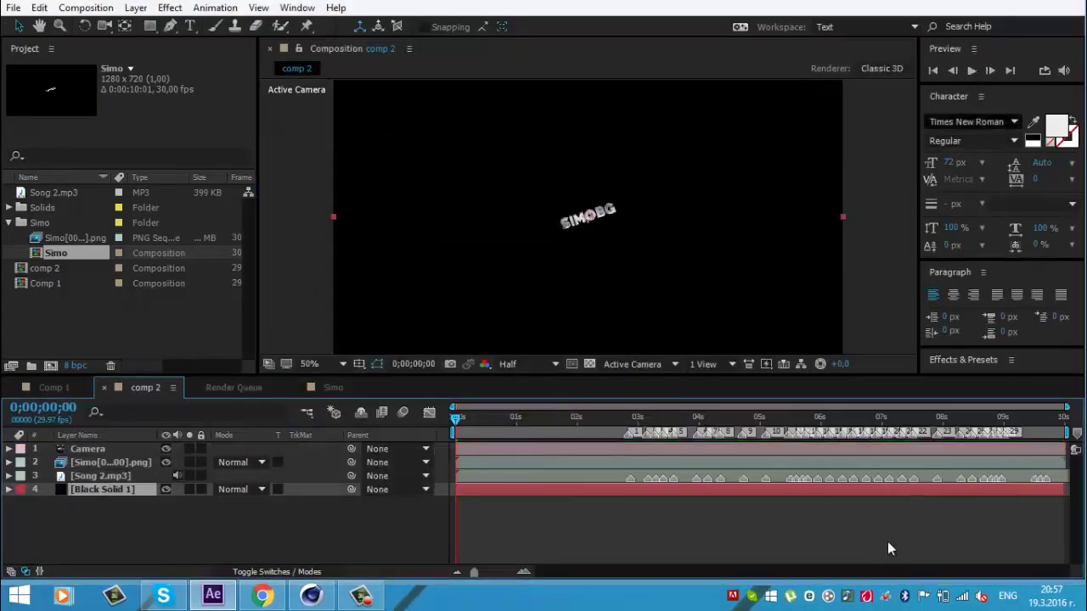
key(ctrl+5)
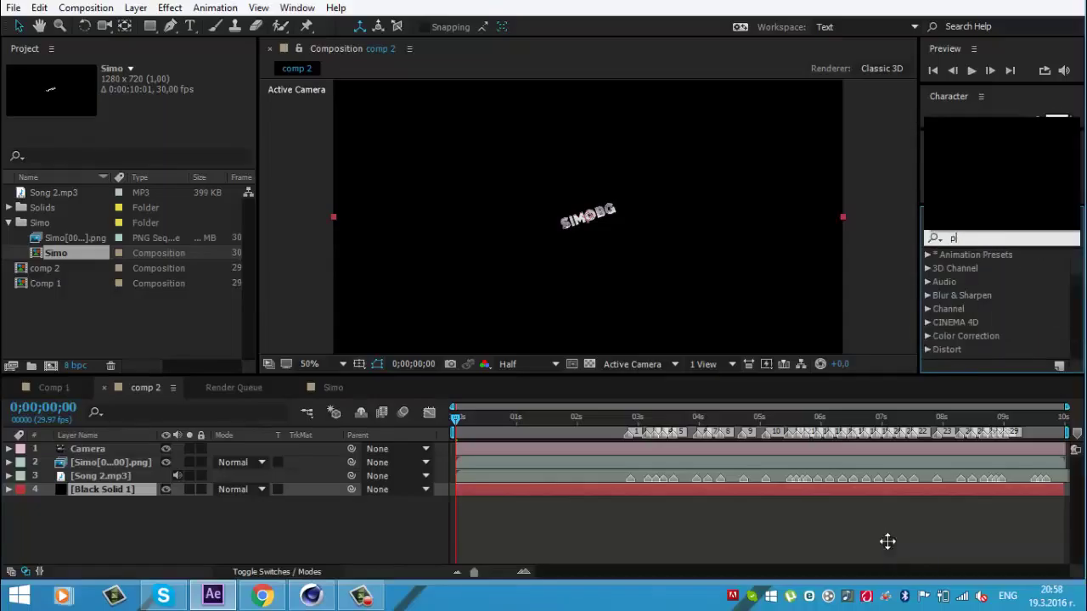
text(articula)
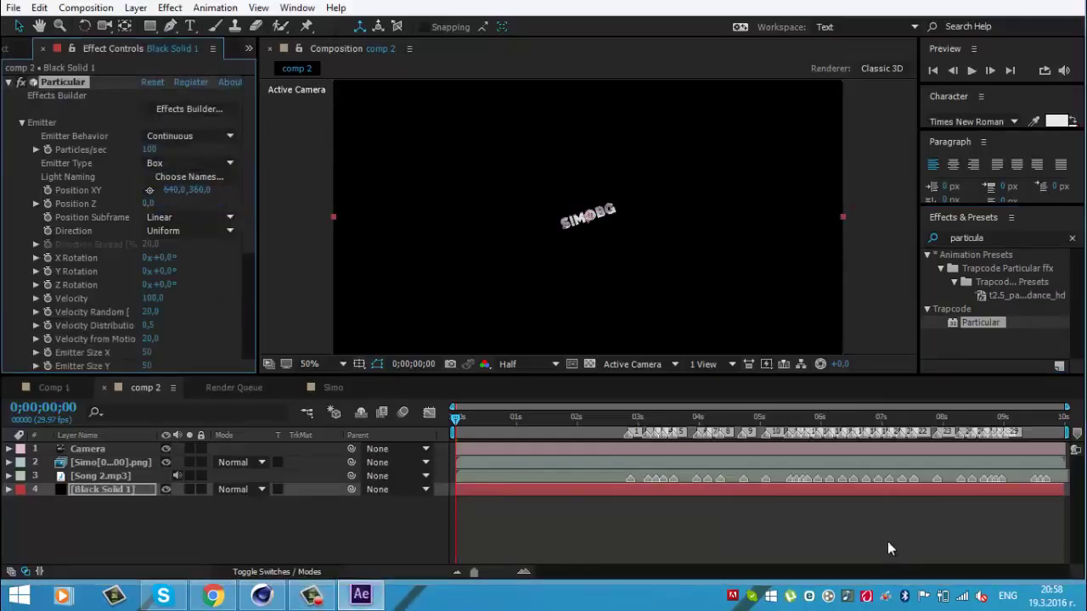
scroll(128, 220, down, 3)
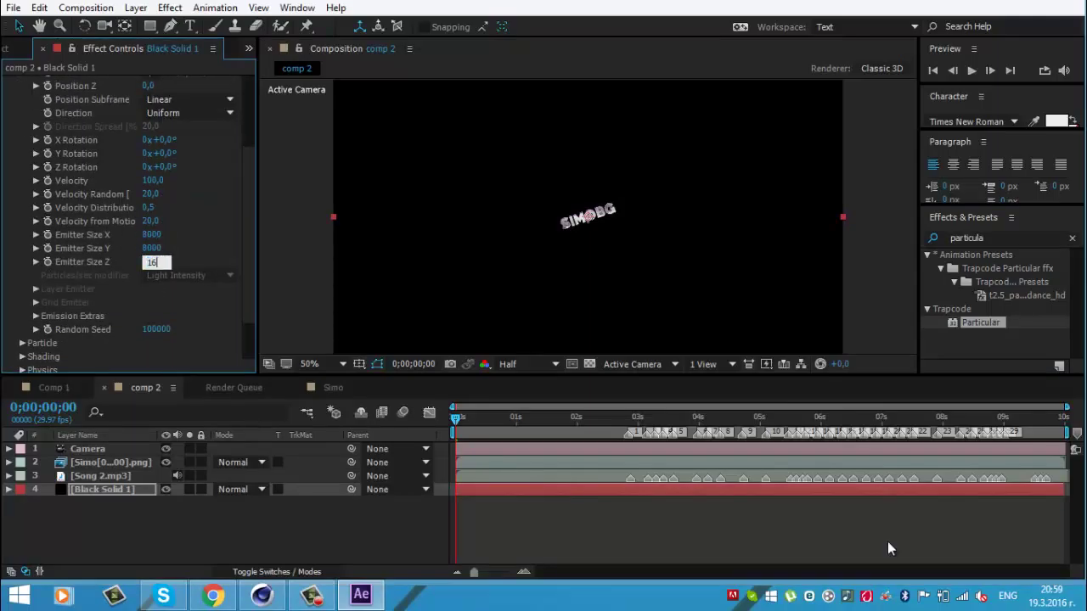
Step: Set Particular's emitter size 8000/8000/16000, particle size 800, opacity 2, and purple colour
click(889, 549)
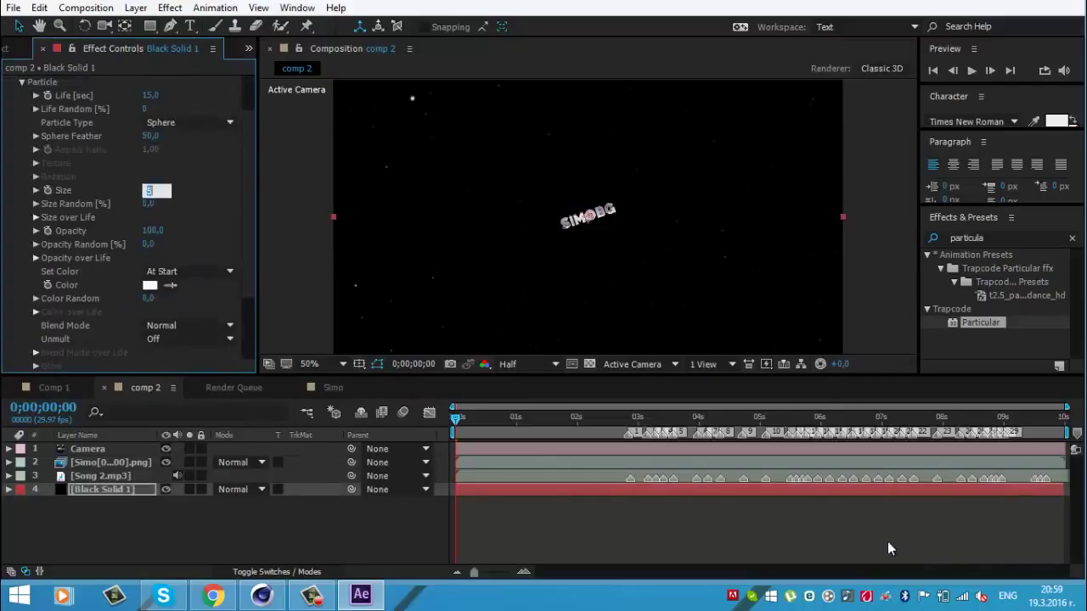
key(Tab)
text(2)
key(Return)
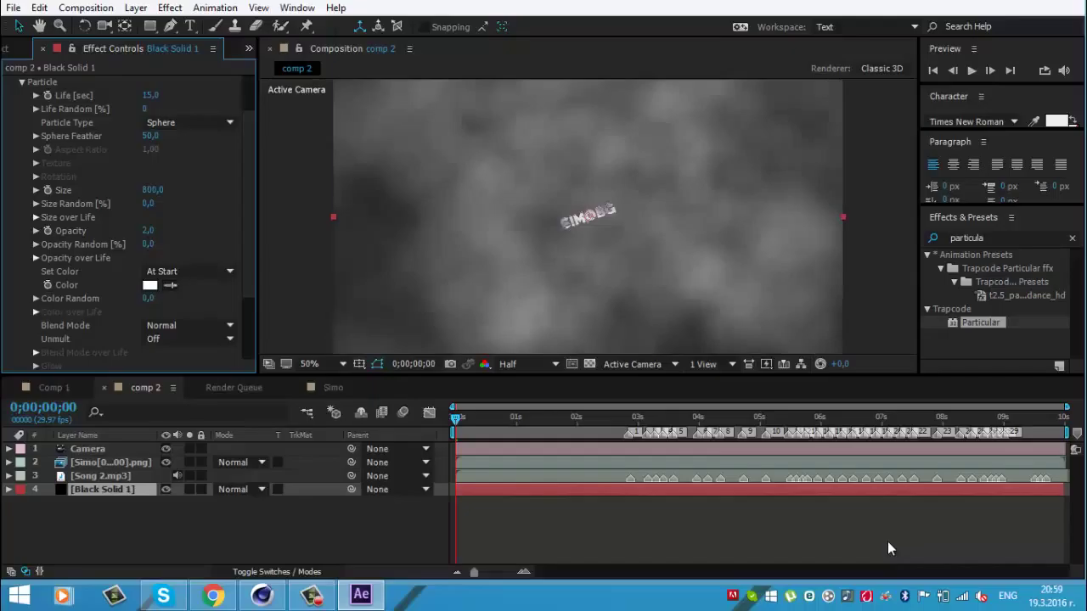
click(150, 285)
key(Return)
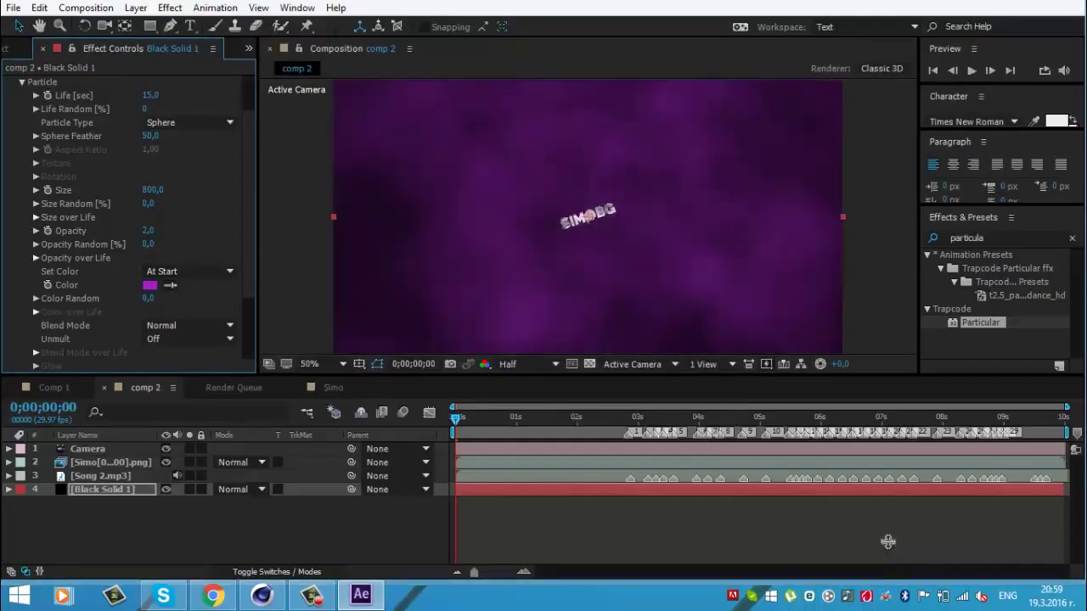
Step: Switch particles to glow spheres and shape a grow-then-shrink Size over Life curve
click(187, 123)
click(212, 156)
scroll(127, 213, down, 3)
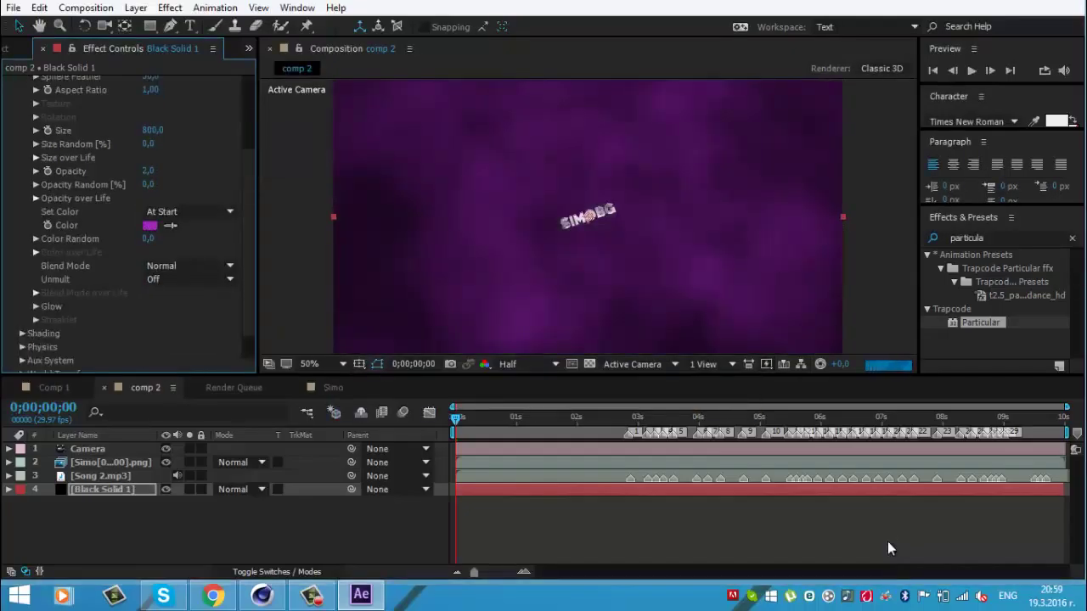
click(36, 198)
drag(258, 212, 290, 212)
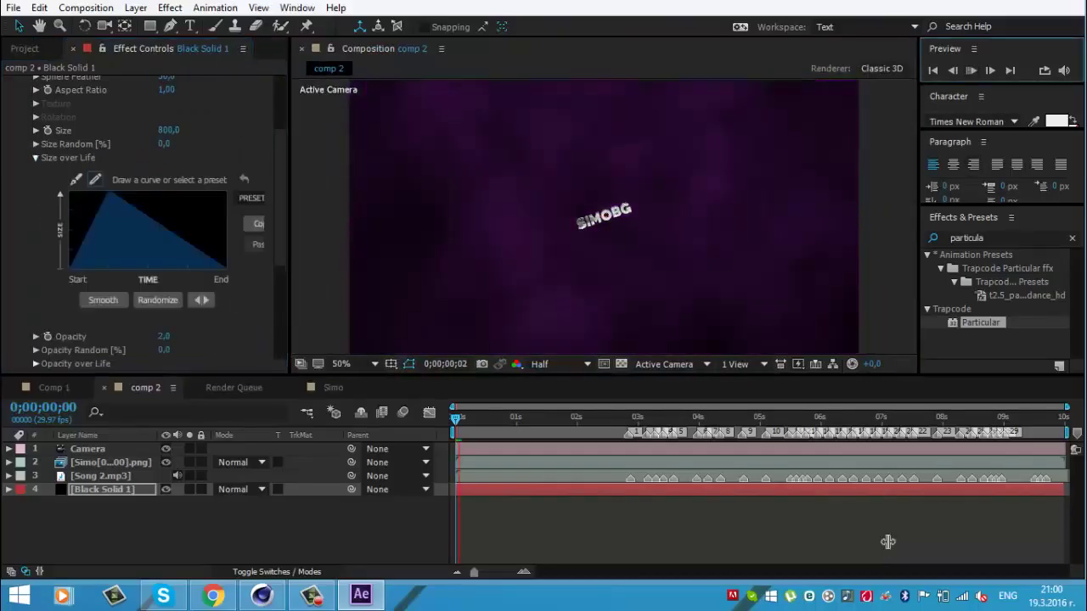
right_click(894, 548)
Step: Add Black Solid 2 with Particular: Box emitter, purple Glow Sphere (No DOF) particles, 4.7 s life
click(461, 401)
key(Return)
drag(891, 549, 890, 549)
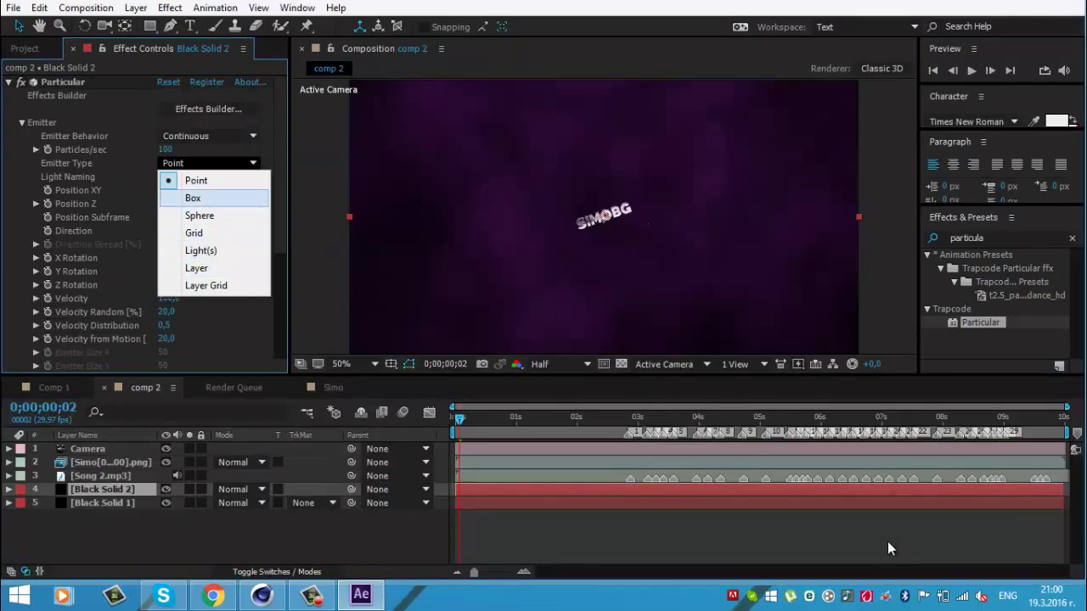
key(Return)
text(5)
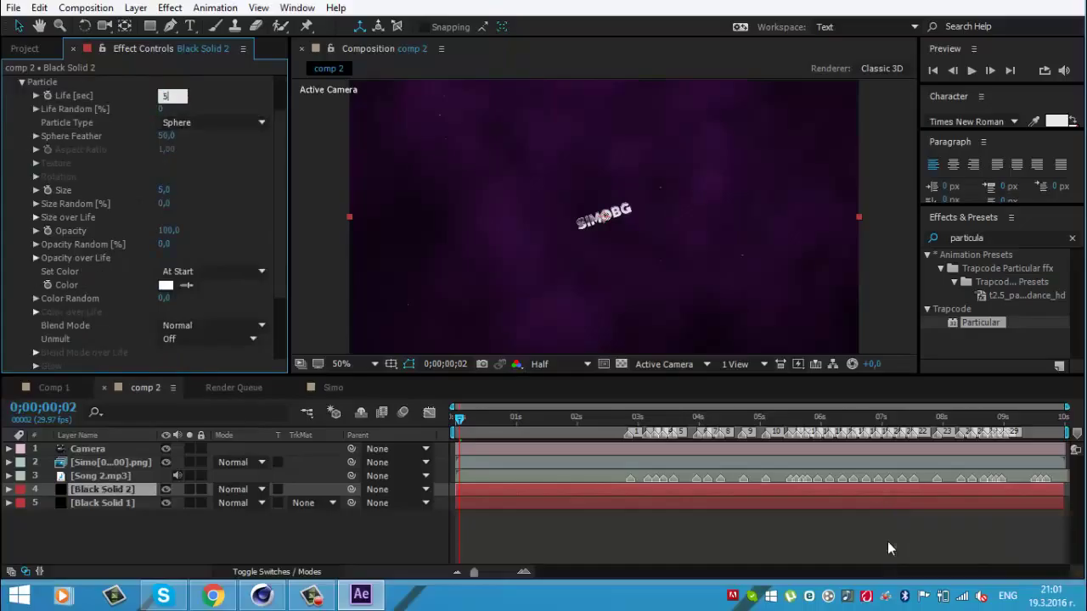
key(Down)
key(Return)
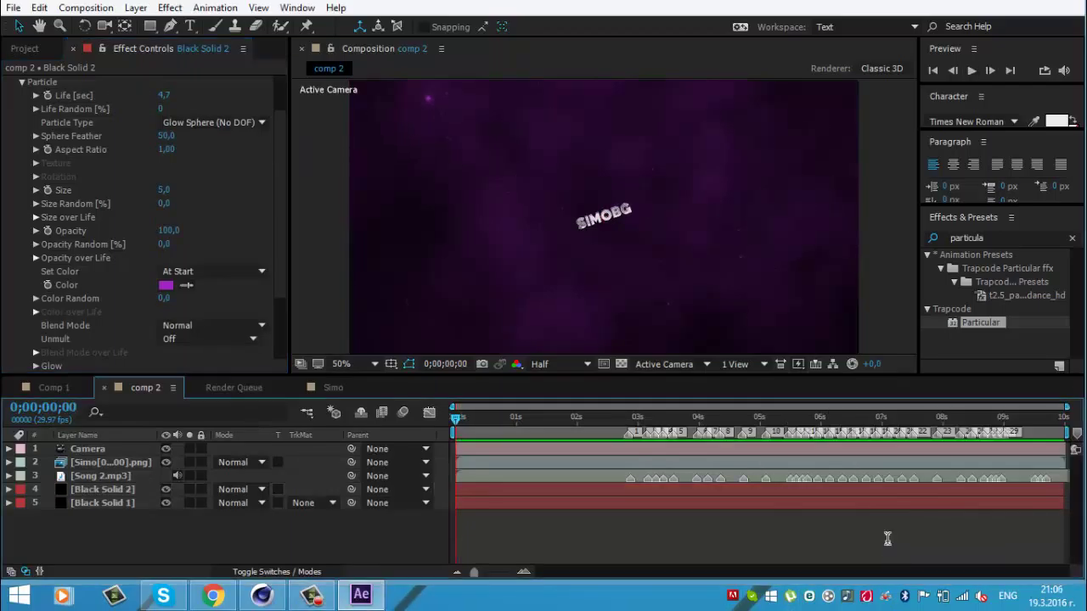
Step: Preview the particle animation in comp 2
key(space)
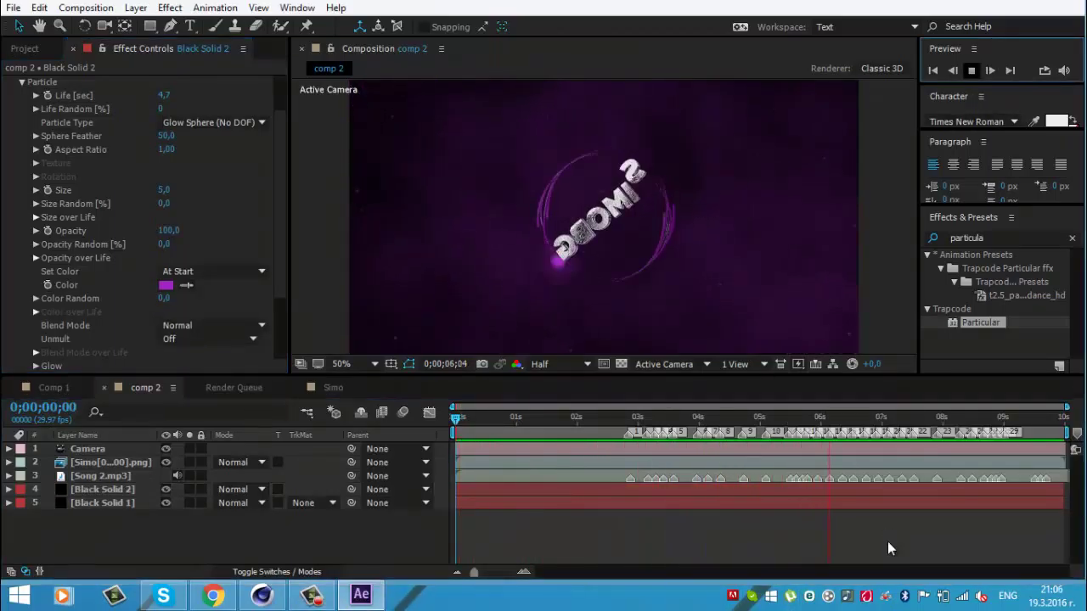
key(space)
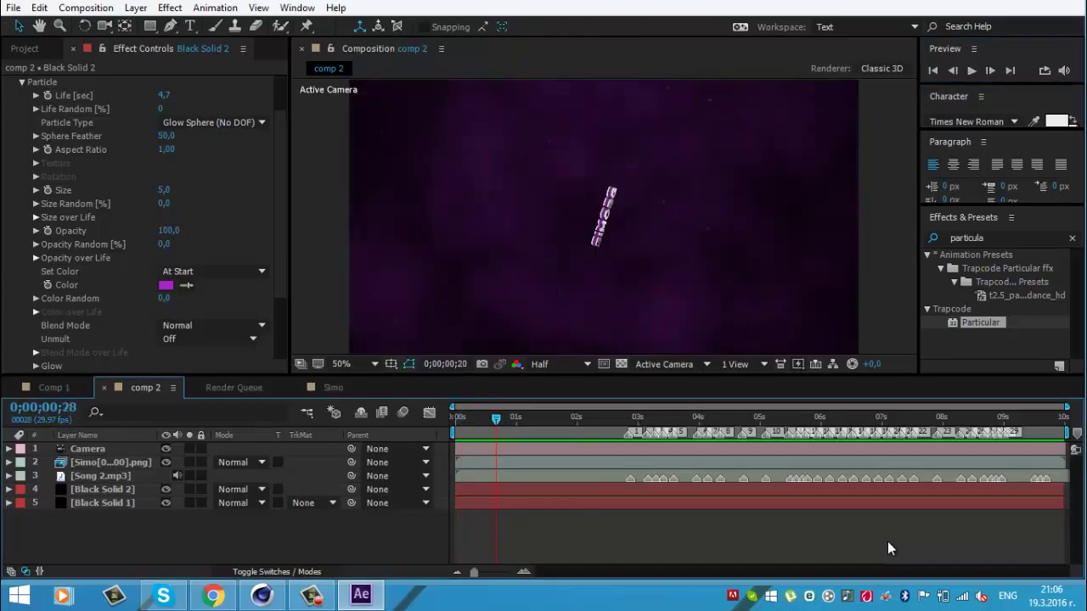
right_click(115, 533)
Step: Add an adjustment layer to comp 2 and apply S_Shake to it
key(Down)
key(Down)
key(Down)
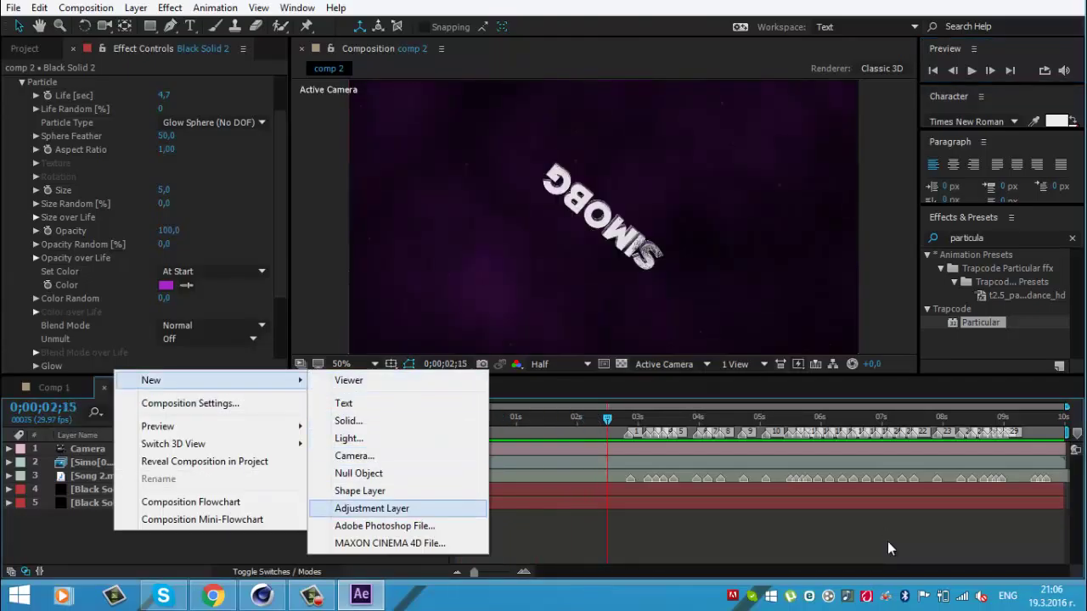
key(Return)
text(s)
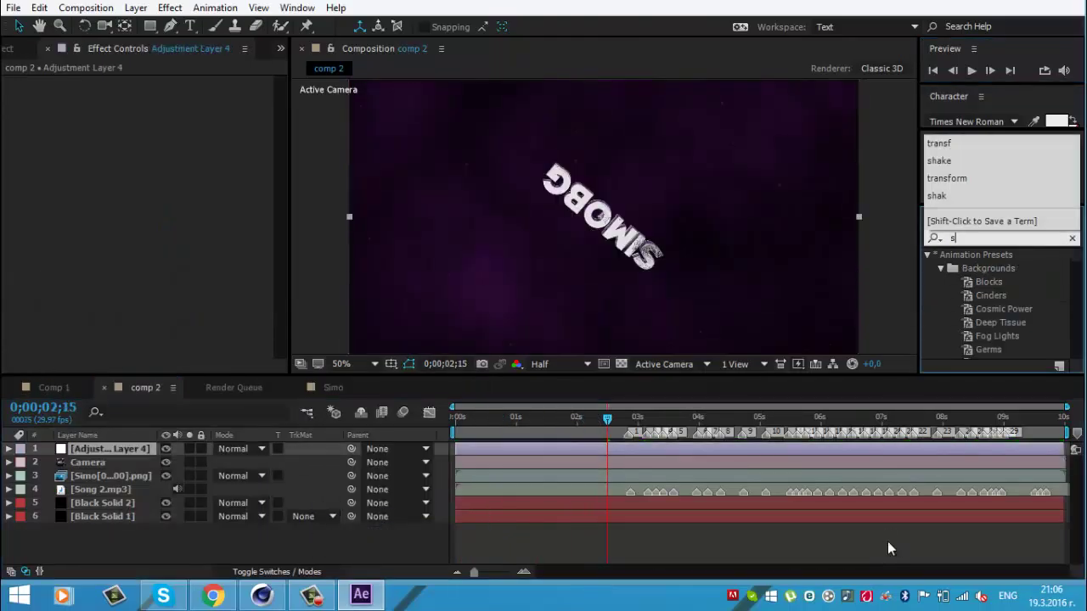
text(hak)
key(Return)
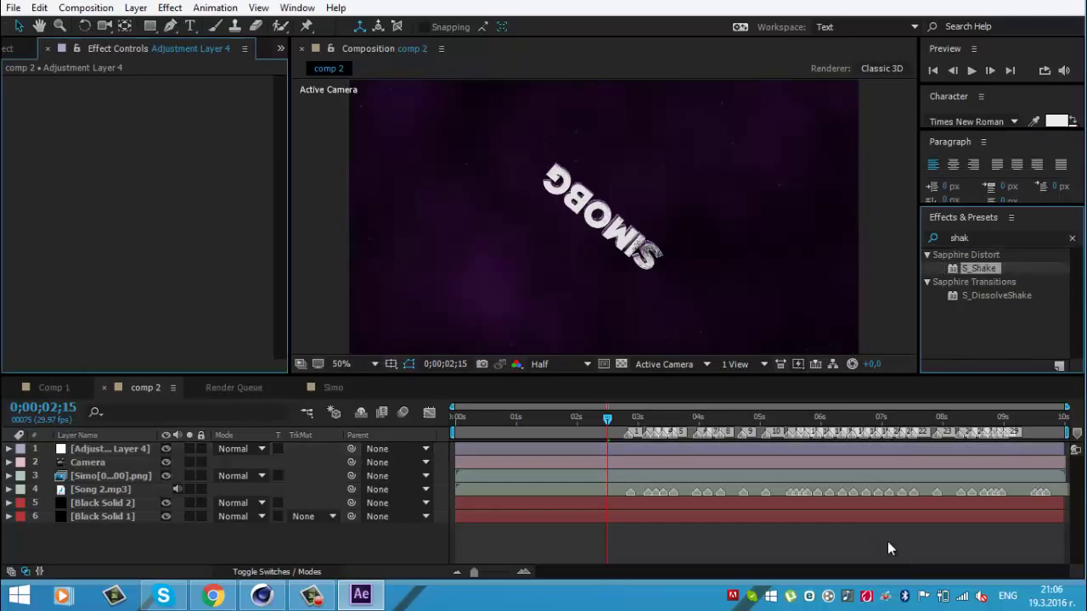
Step: Add a second adjustment layer on top and apply the Transform effect
key(Menu)
key(Right)
key(Down)
key(Down)
key(Down)
key(Down)
key(Down)
key(Return)
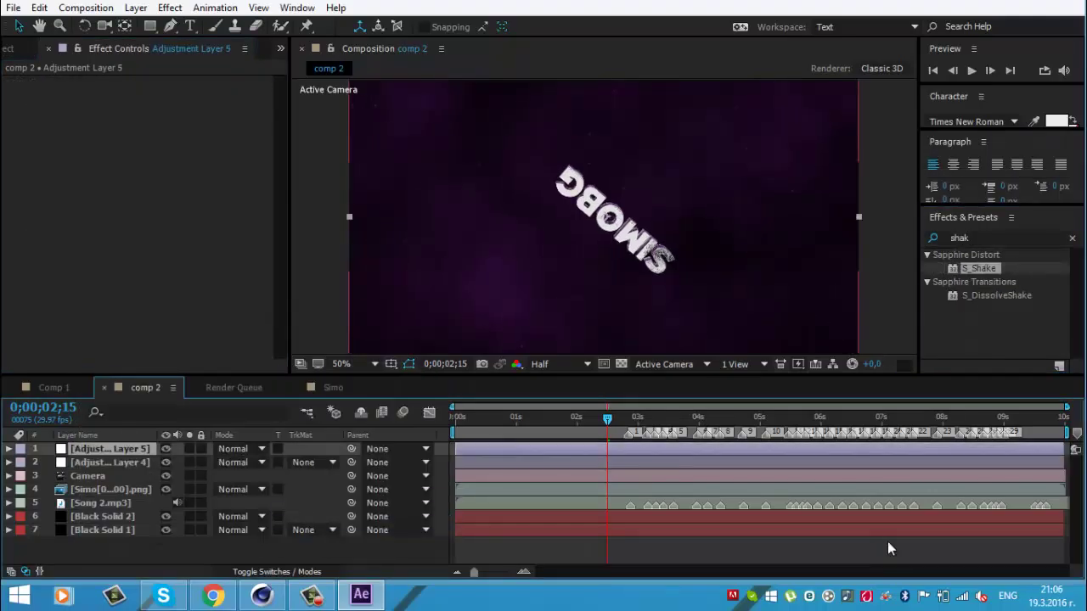
text(transf)
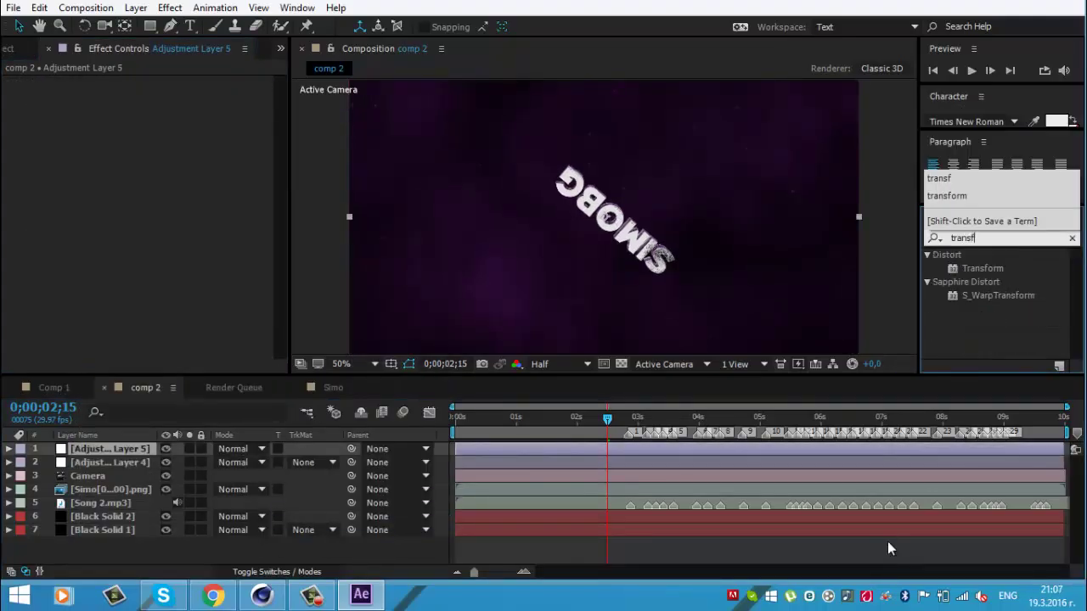
key(Return)
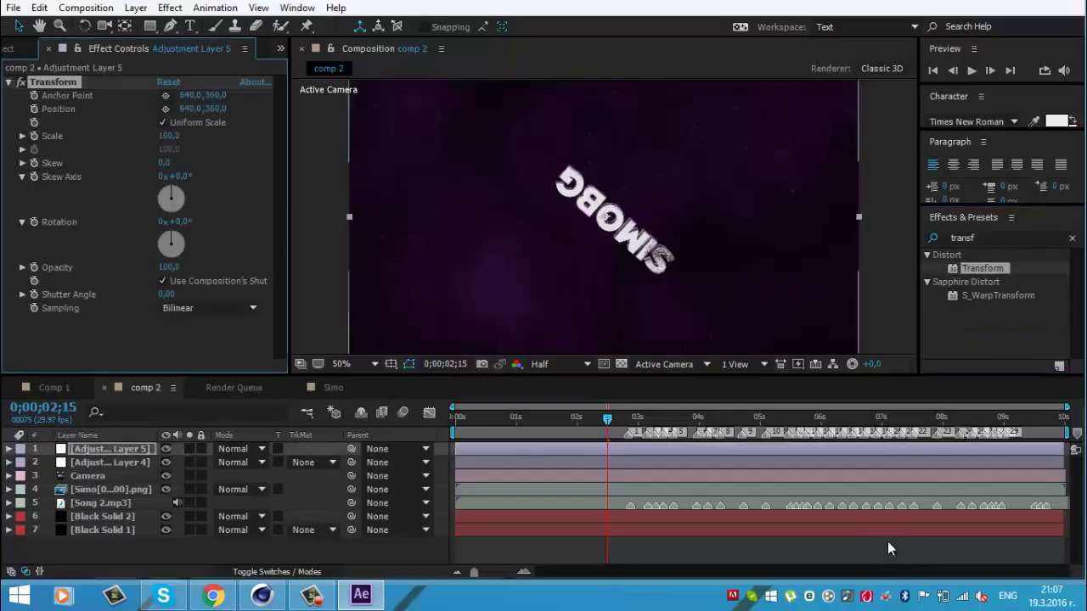
Step: Reveal the S_Shake and Transform settings of Adjustment Layers 4 and 5 in the timeline
key(e)
key(ctrl+grave)
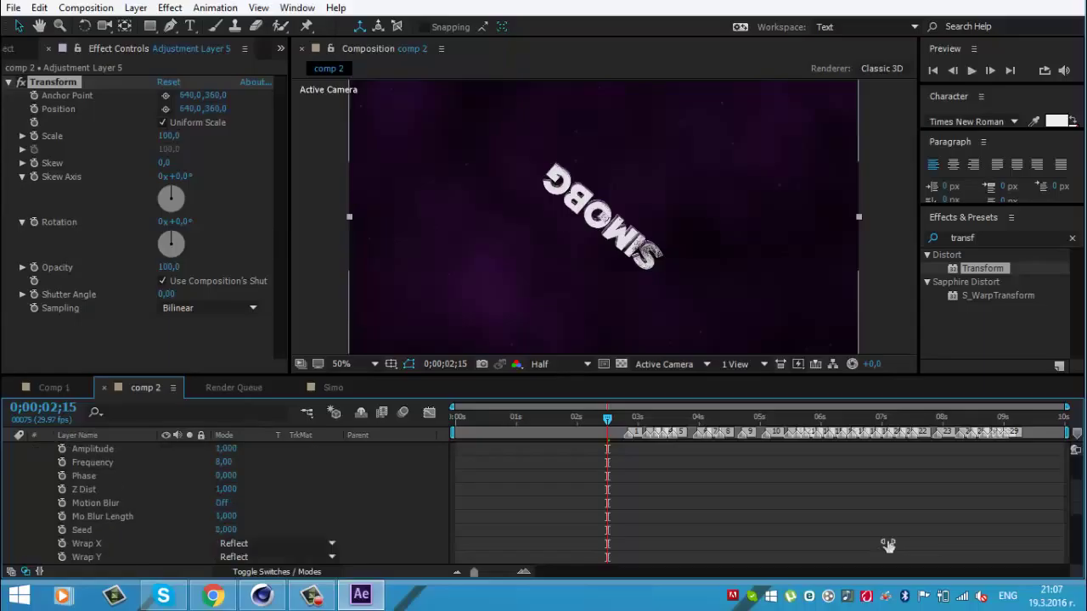
scroll(888, 548, down, 2)
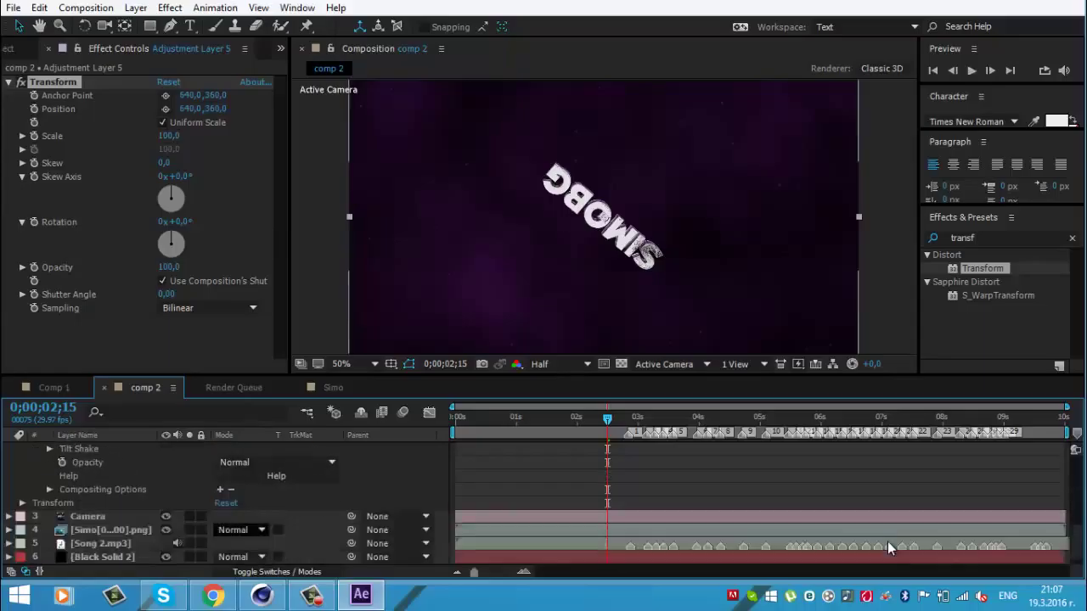
scroll(888, 548, up, 2)
scroll(888, 549, up, 3)
scroll(889, 549, down, 1)
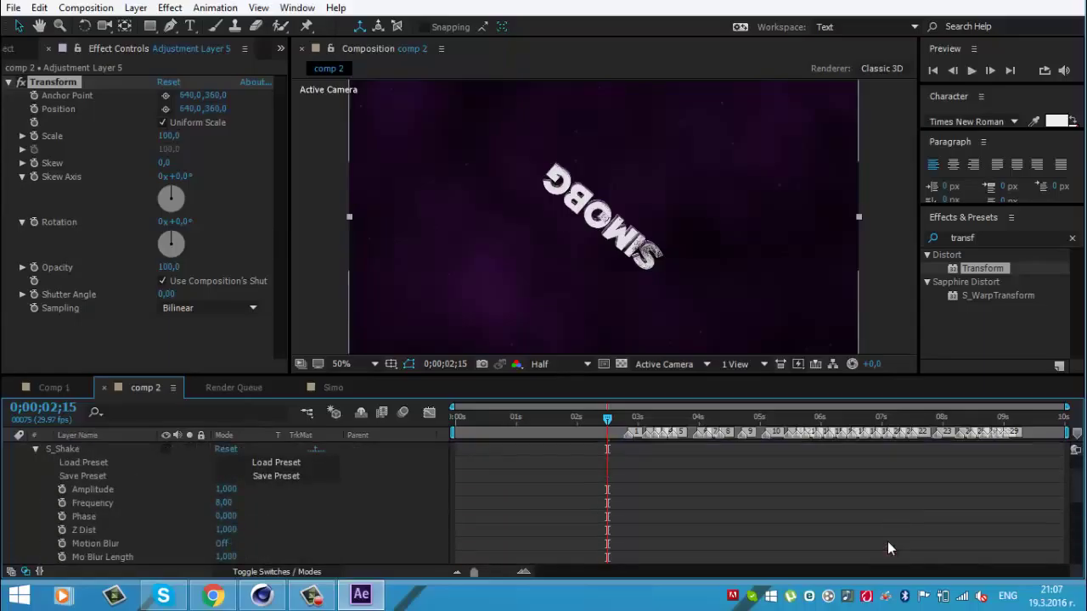
scroll(888, 549, up, 1)
key(ctrl+Down)
scroll(888, 548, down, 2)
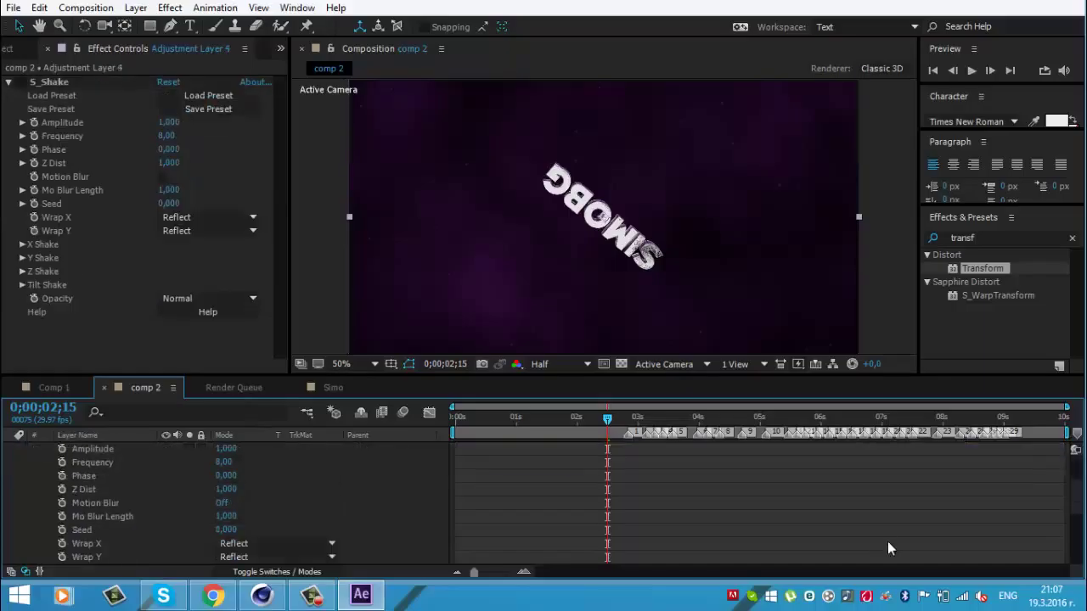
scroll(888, 549, up, 3)
key(ctrl+Up)
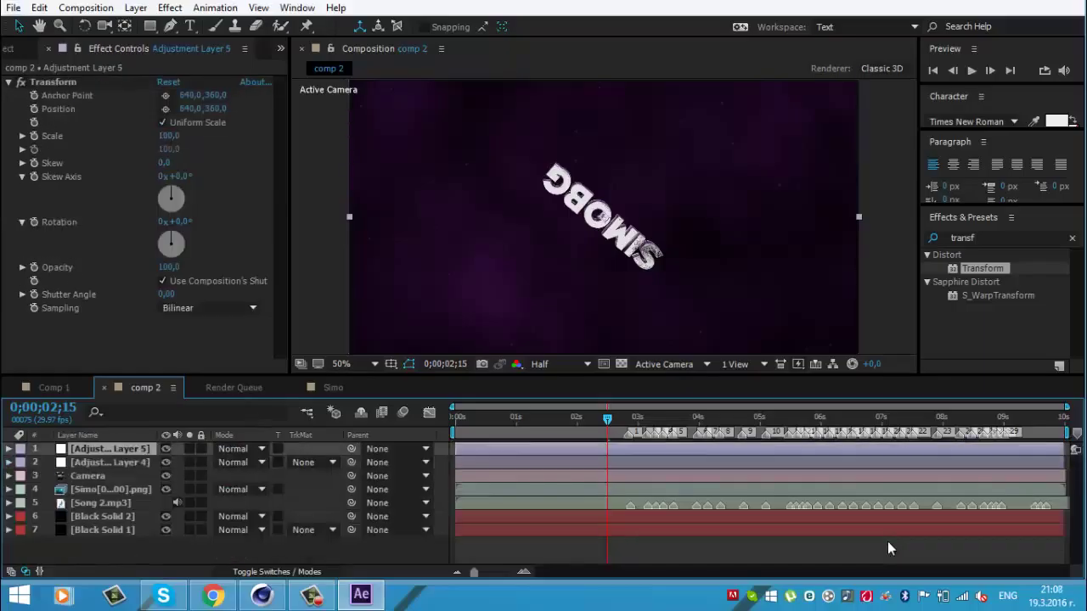
key(F3)
key(ctrl+grave)
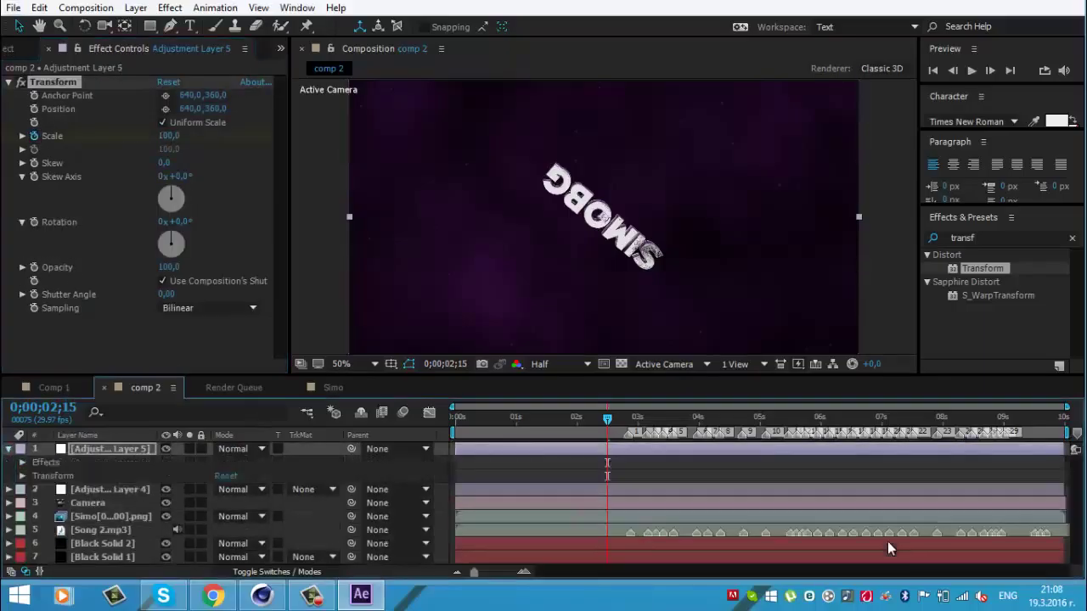
Step: Key Transform Scale at 100 on the first beat (0;00;02;25) and 130 one frame later
scroll(889, 548, down, 2)
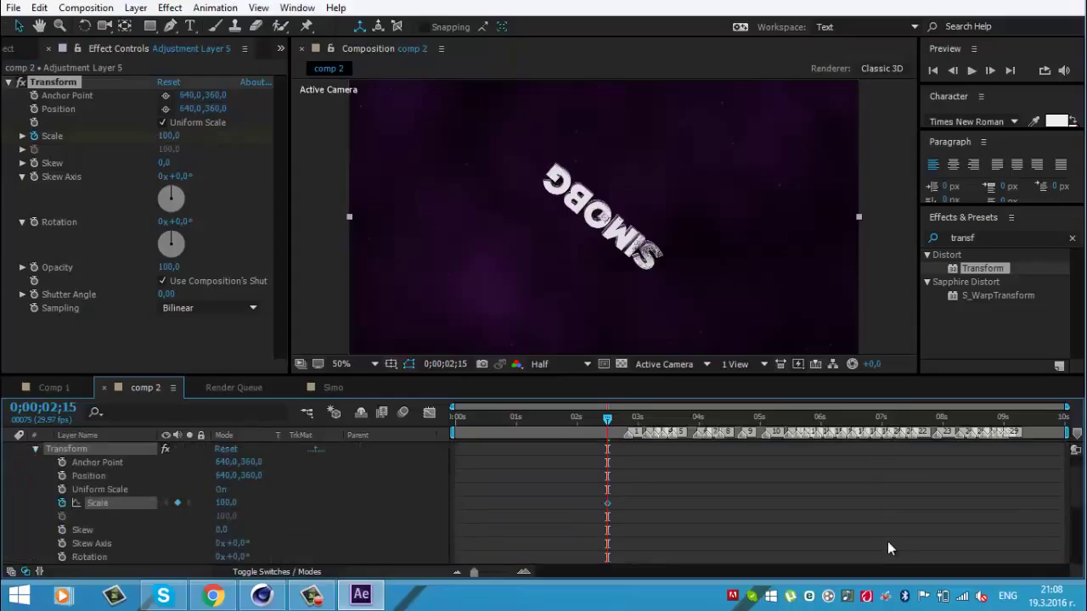
key(Page_Up)
key(Page_Up)
key(Page_Up)
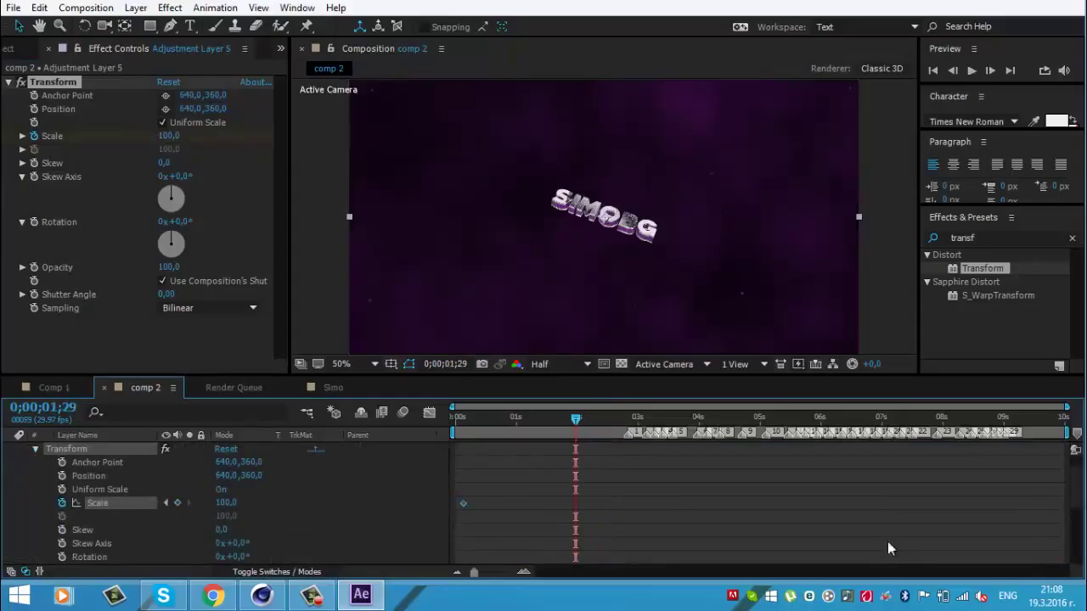
alt+scroll(888, 549, up, 5)
key(Page_Down)
key(Page_Down)
key(Page_Down)
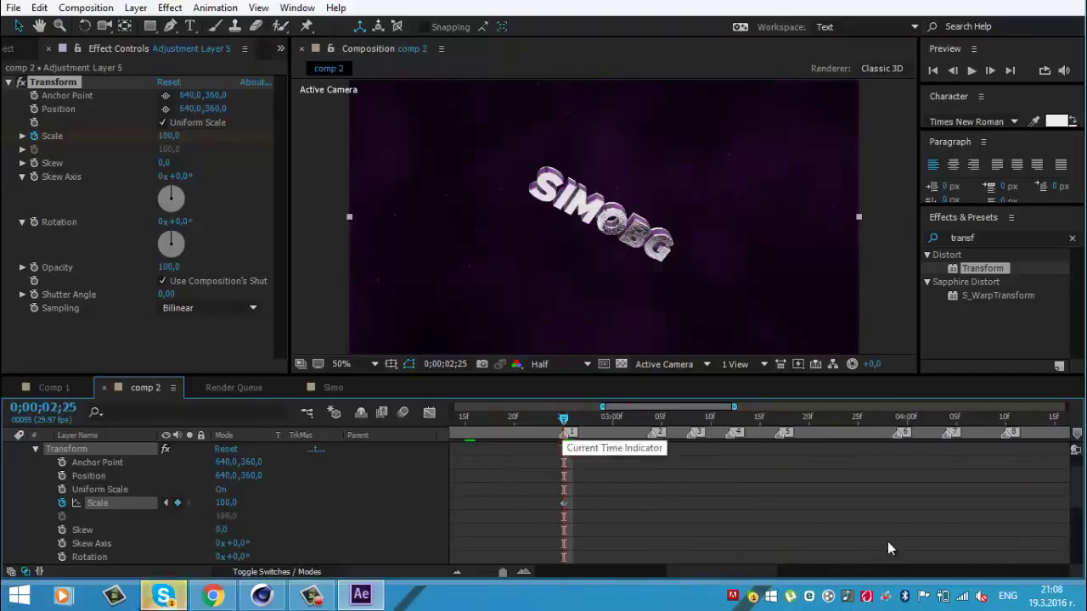
key(Page_Down)
text(130)
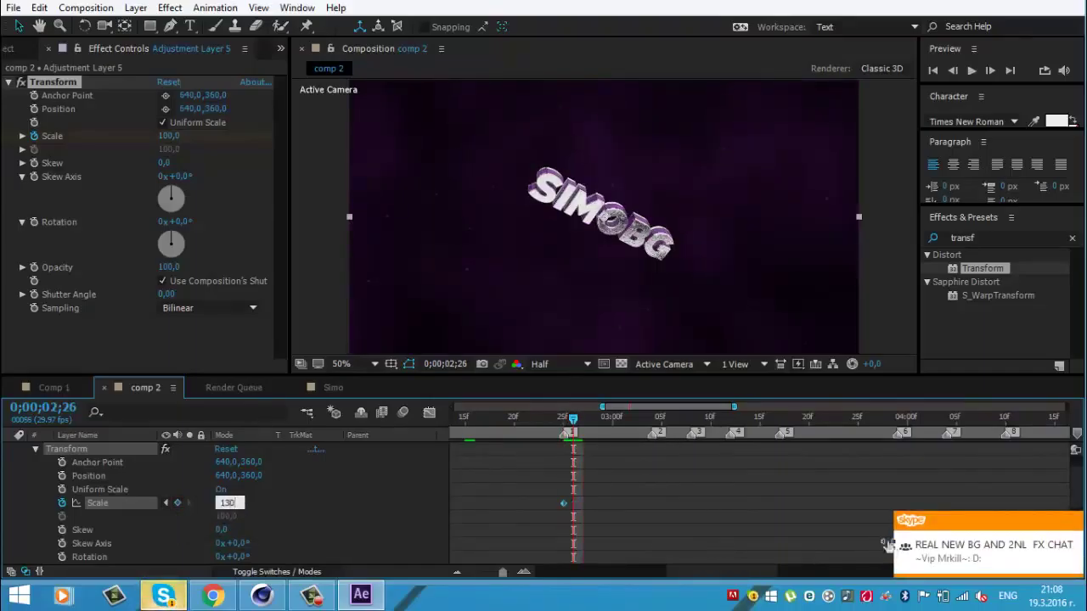
key(Return)
key(Page_Down)
key(Page_Down)
key(Page_Down)
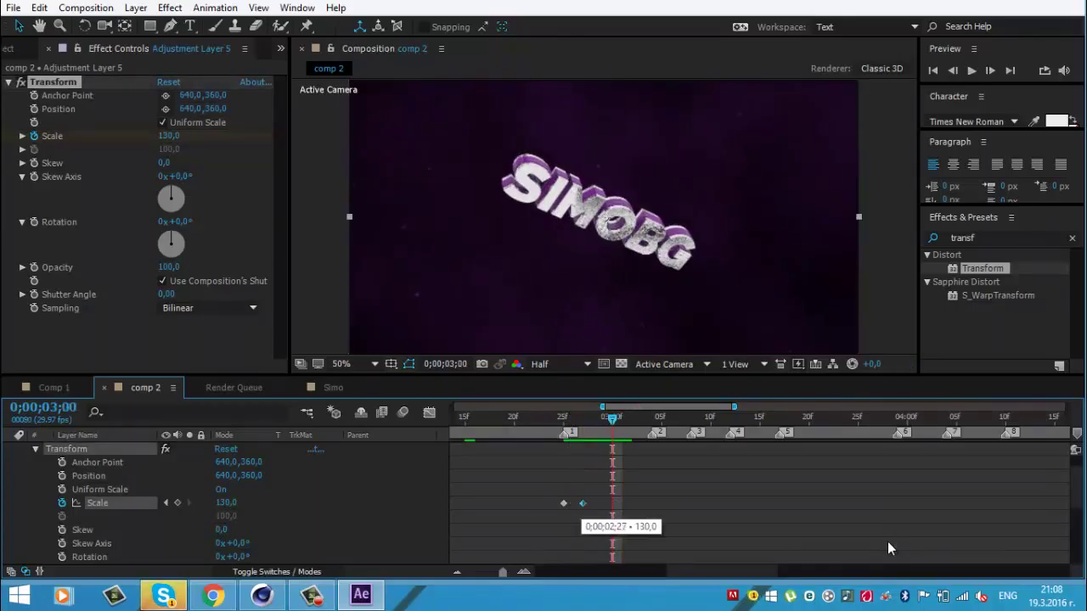
key(ctrl+alt+a)
Step: Paste the 100–130 scale pulse on each following beat, then preview the result
key(Page_Down)
key(Page_Down)
key(Page_Down)
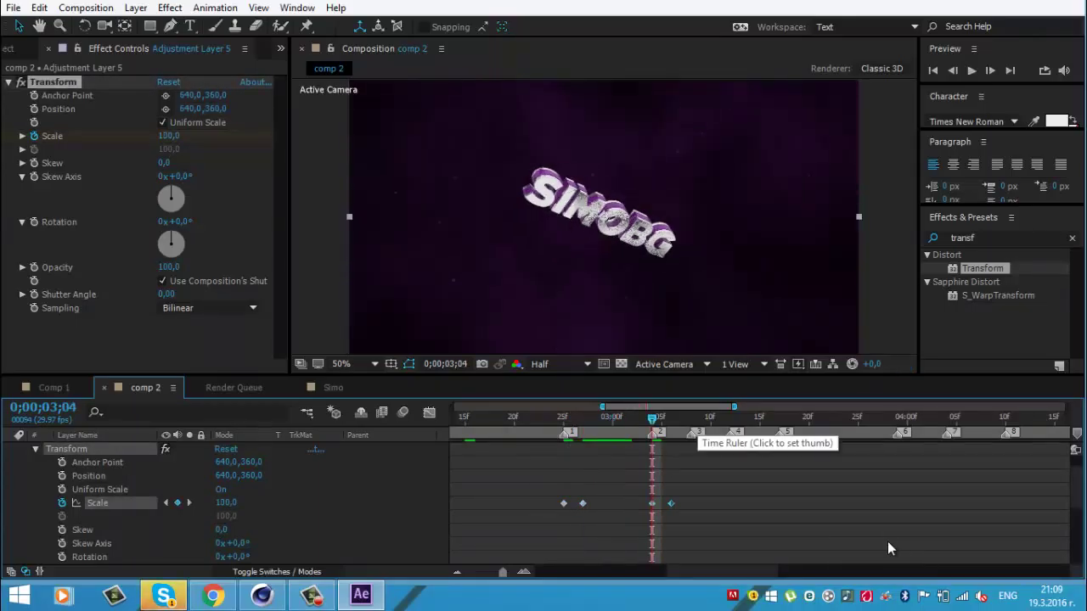
key(ctrl+v)
key(Page_Down)
key(Page_Down)
key(Page_Down)
key(ctrl+v)
key(Page_Down)
key(Page_Down)
key(Page_Down)
key(ctrl+v)
key(Page_Down)
key(Page_Down)
key(Page_Down)
key(ctrl+v)
key(Page_Down)
key(Page_Down)
key(Page_Down)
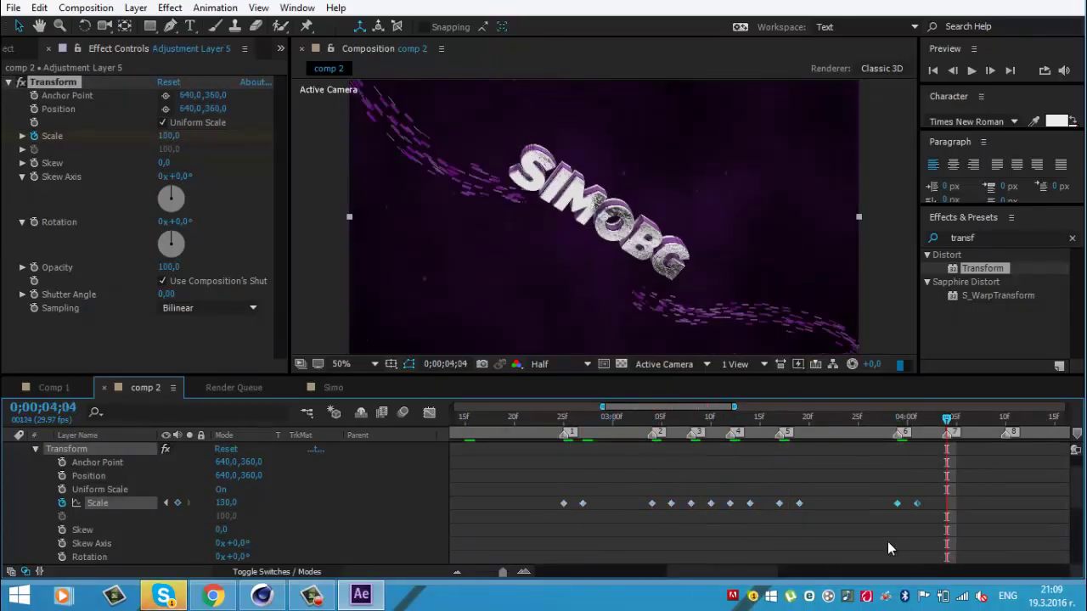
key(ctrl+v)
key(Page_Down)
key(Page_Down)
key(Page_Down)
key(ctrl+v)
key(space)
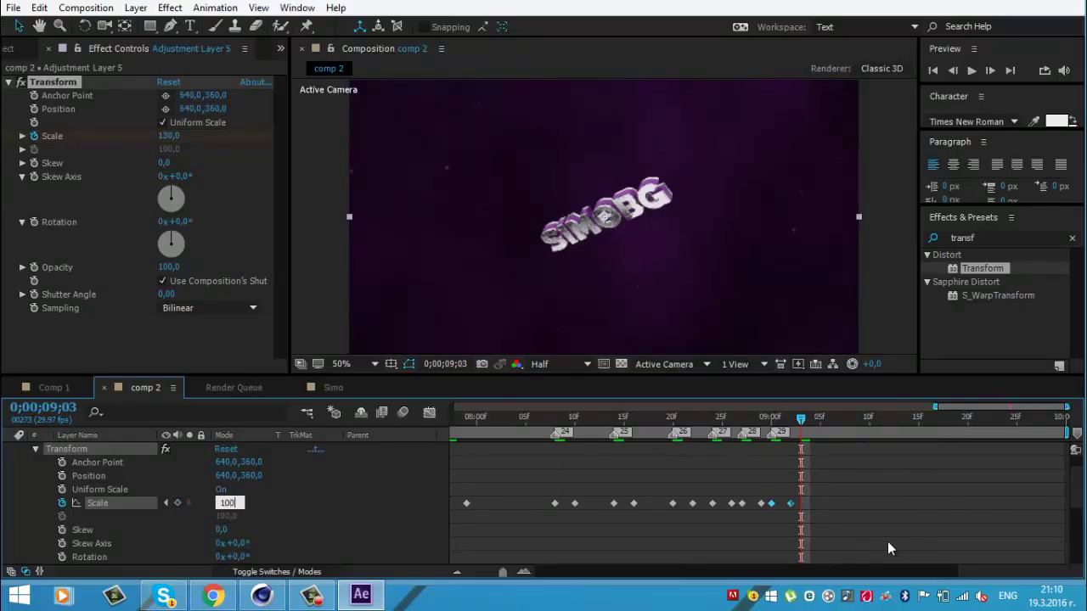
alt+scroll(888, 541, down, 3)
key(space)
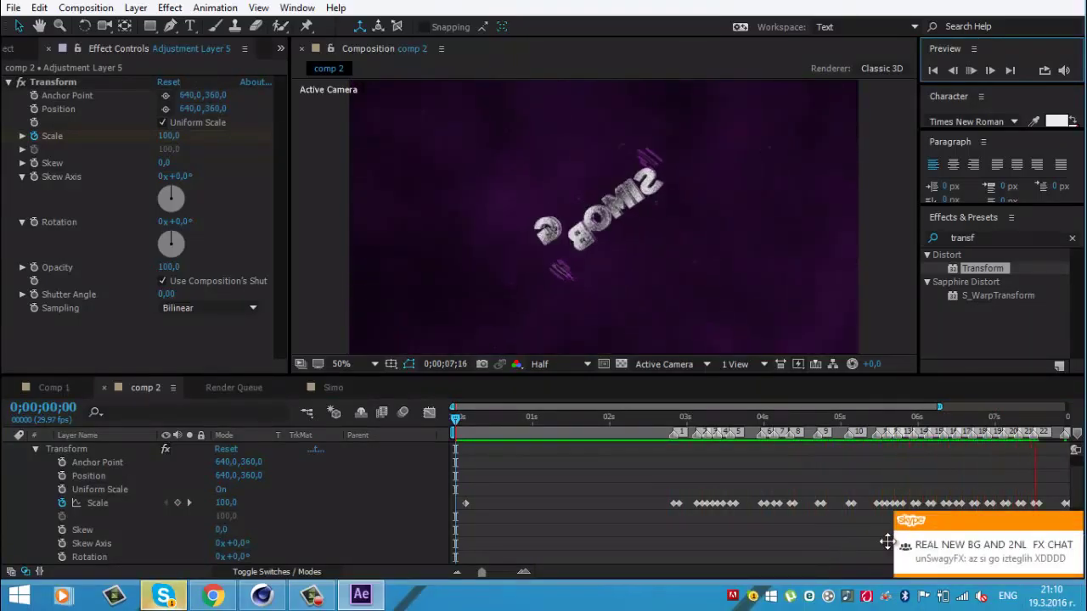
key(minus)
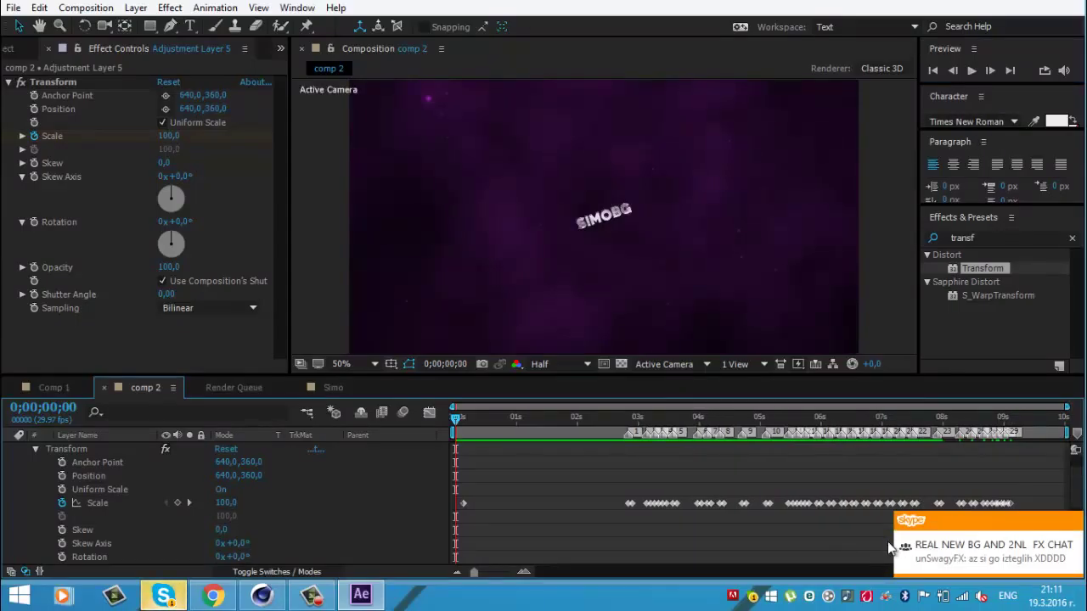
key(space)
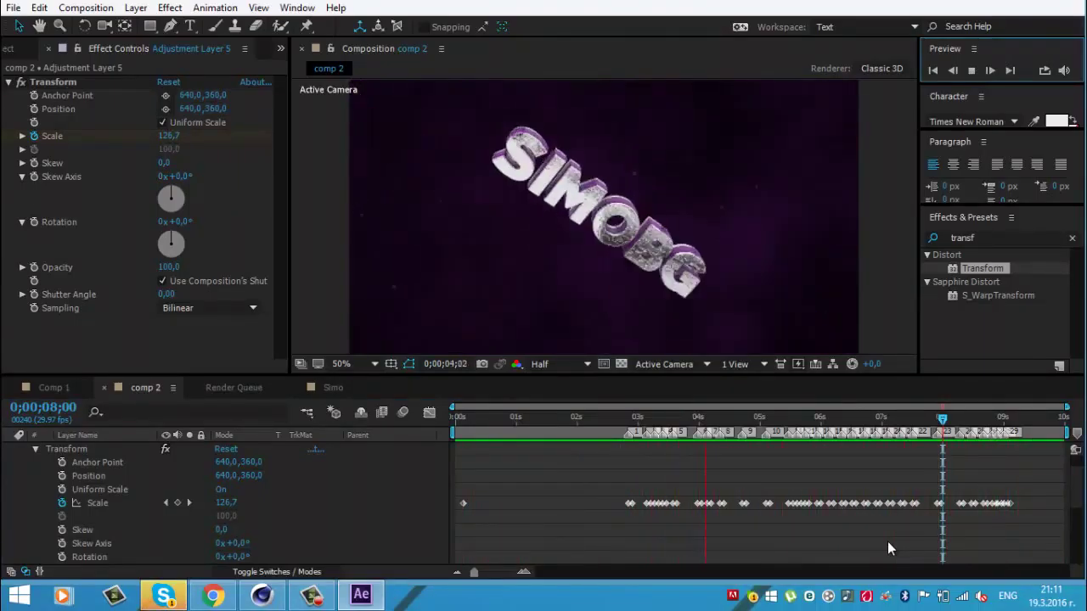
key(space)
key(e)
key(ctrl+Down)
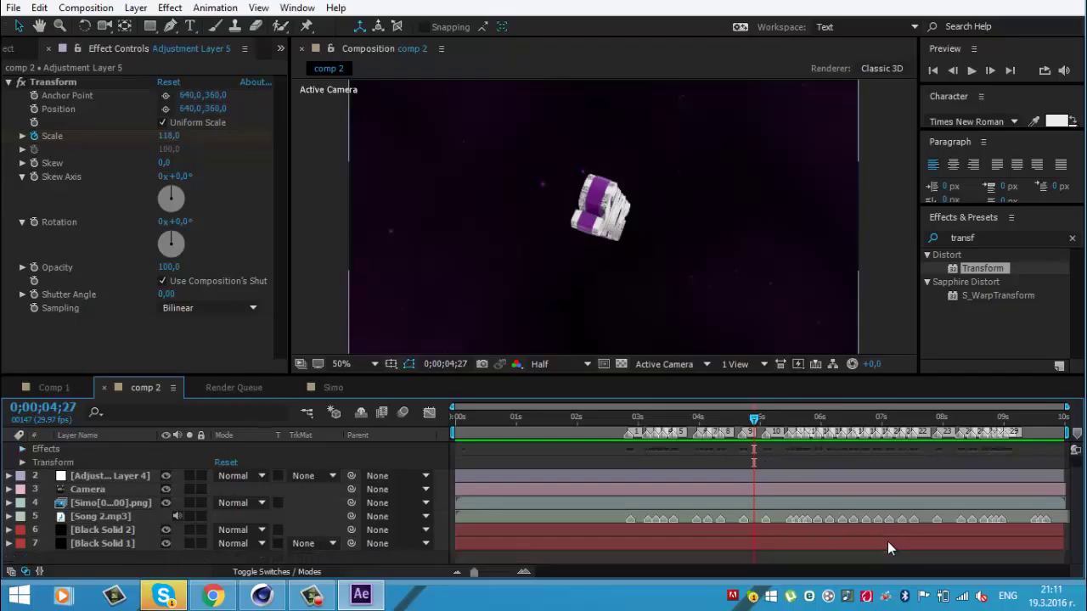
key(e)
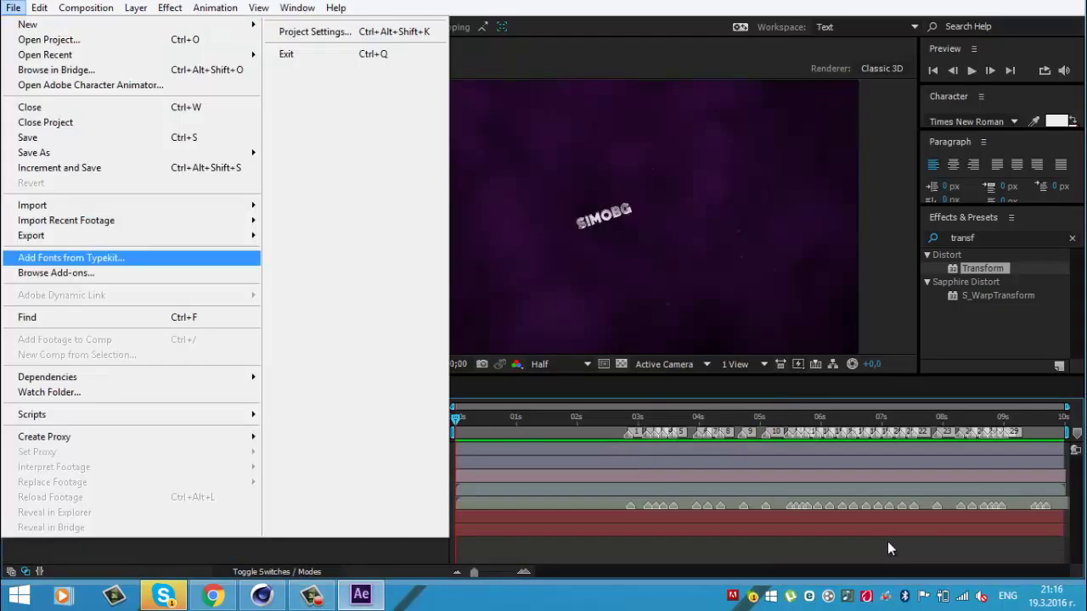
Step: Queue comp 2 with Best Settings and Lossless output to comp 2.avi and render it
key(ctrl+m)
key(Return)
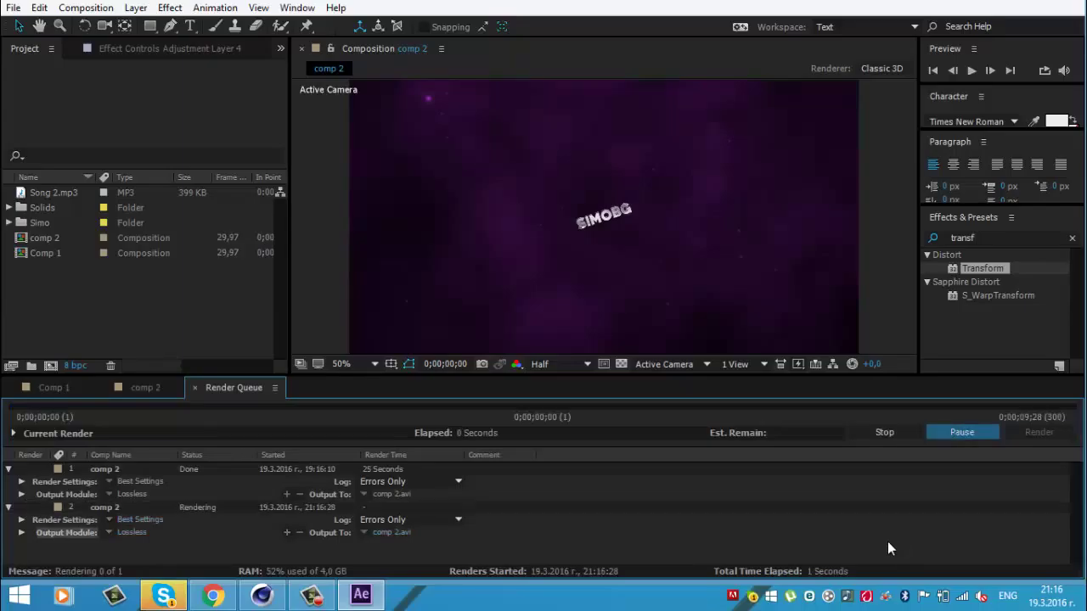